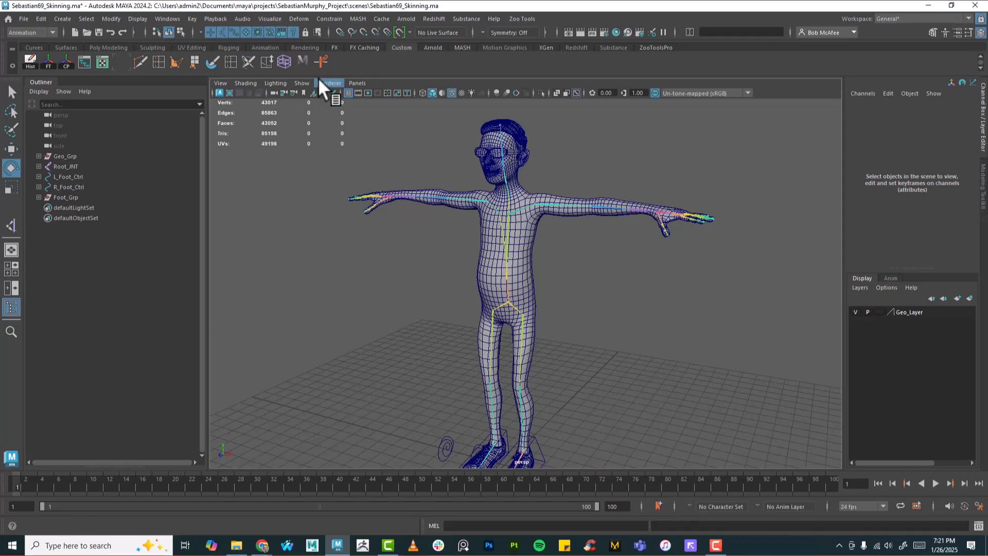
# Step: Create a box control curve from the custom shelf, then label that shelf item C-Box and save all shelves
pyautogui.click(308, 61)
pyautogui.keyDown('alt'); pyautogui.moveTo(610, 360); pyautogui.dragTo(608, 319, button='middle'); pyautogui.keyUp('alt')
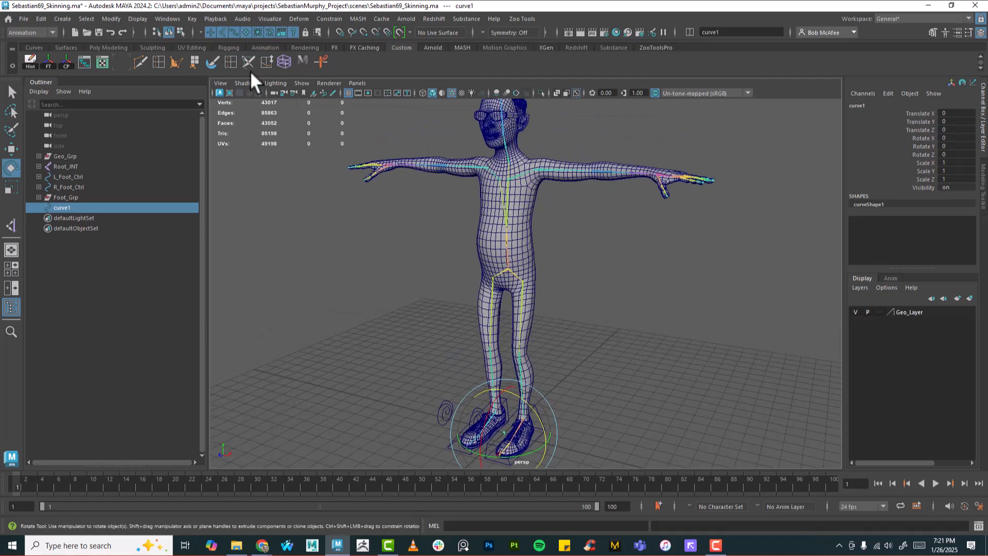
pyautogui.rightClick(301, 60)
pyautogui.click(320, 79)
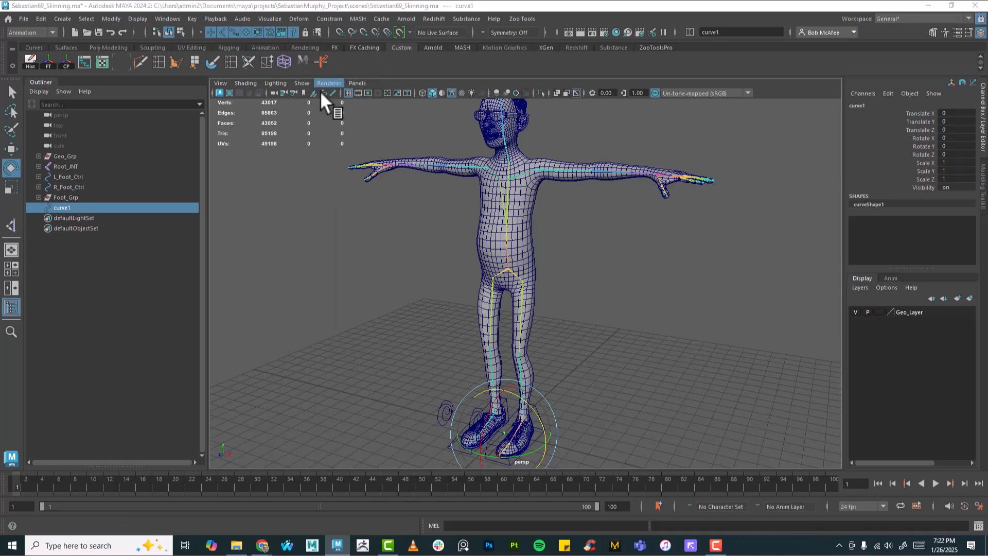
pyautogui.click(347, 210)
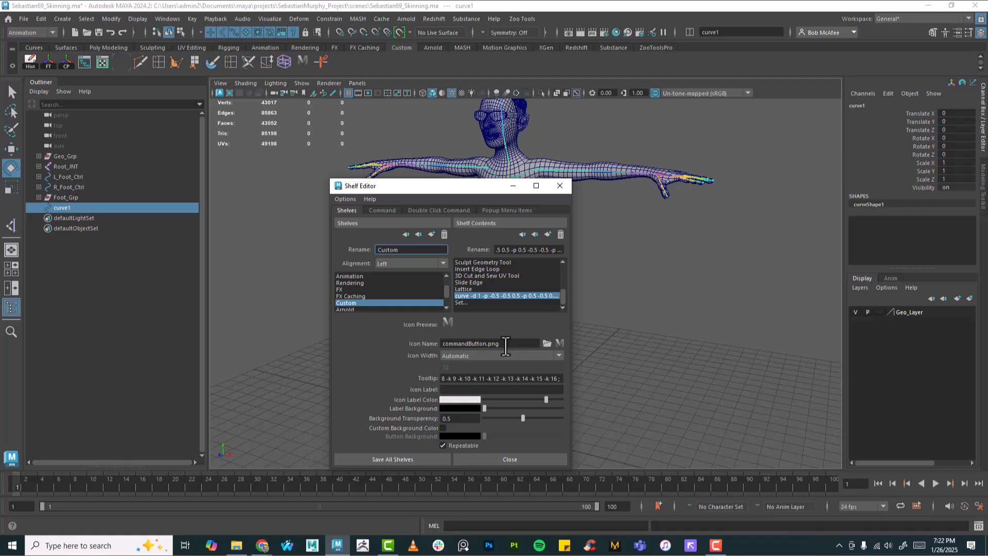
pyautogui.click(461, 389)
pyautogui.write('C')
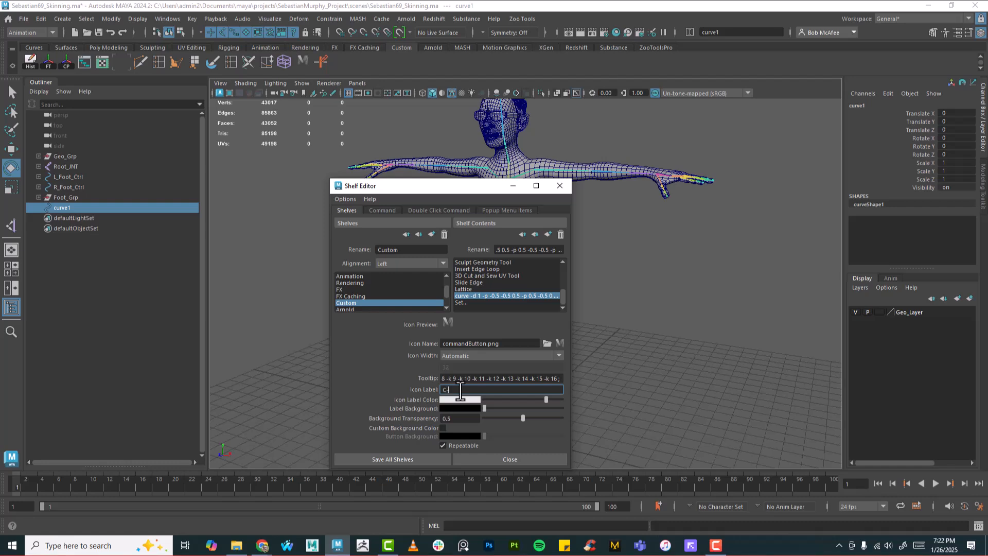
pyautogui.write('-Box')
pyautogui.click(416, 459)
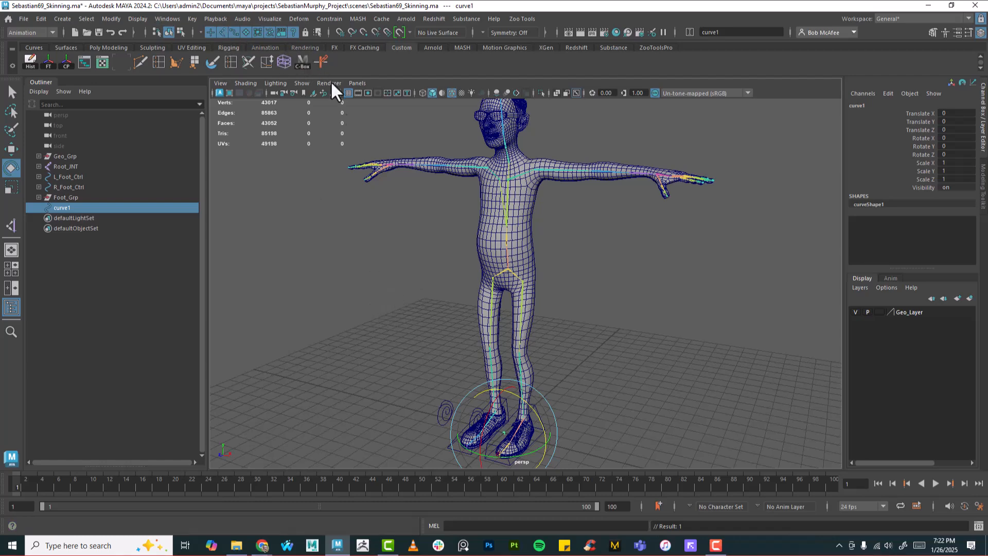
# Step: Scale the box curve to about 42.8 × 11.5 × 42.8 and raise it to the pelvis at Translate Y about 89.6
pyautogui.keyDown('alt'); pyautogui.moveTo(611, 311); pyautogui.dragTo(620, 331); pyautogui.keyUp('alt')
pyautogui.keyDown('alt'); pyautogui.moveTo(620, 331); pyautogui.dragTo(610, 295, button='middle'); pyautogui.keyUp('alt')
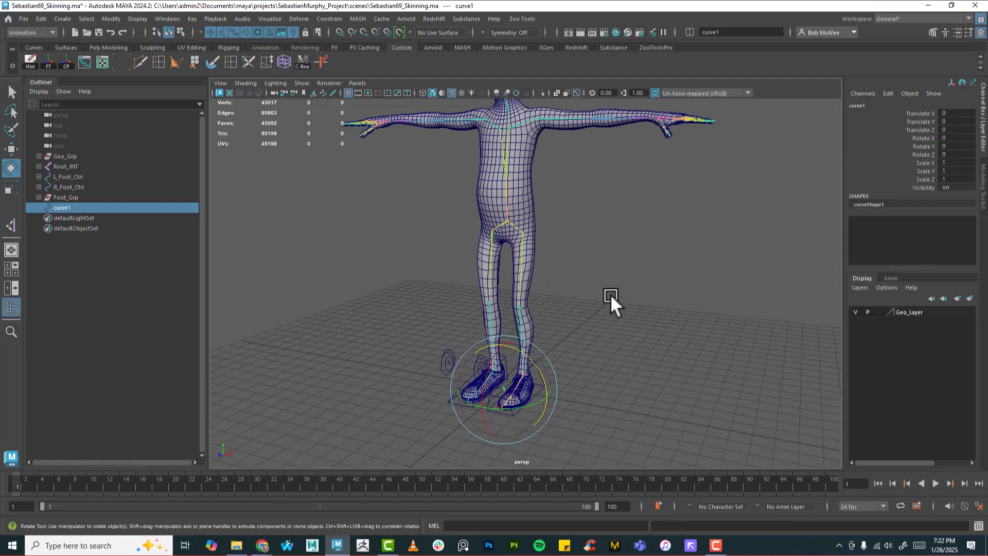
pyautogui.press('r')
pyautogui.moveTo(512, 385); pyautogui.dragTo(554, 378)
pyautogui.moveTo(507, 346); pyautogui.dragTo(508, 377)
pyautogui.press('w')
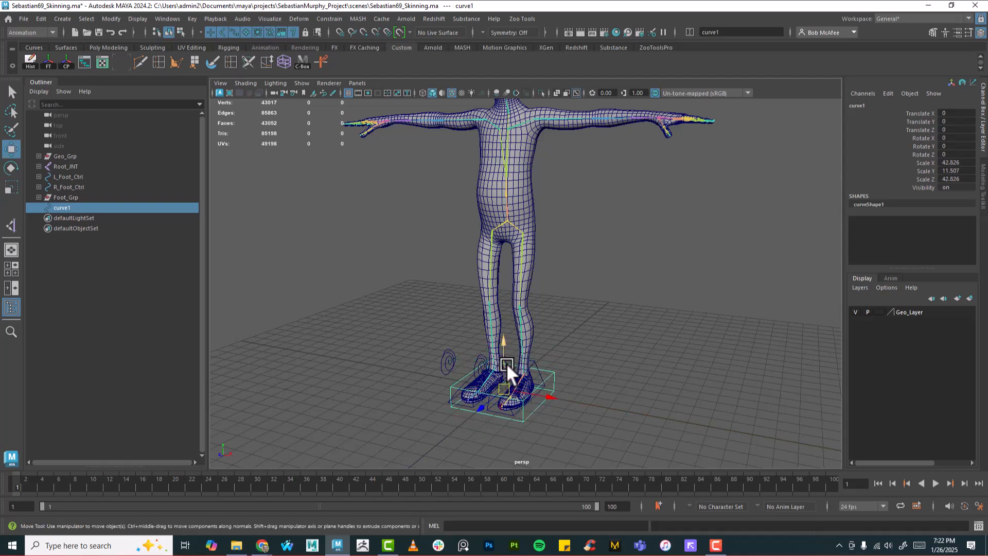
pyautogui.moveTo(505, 338); pyautogui.dragTo(511, 178)
# Step: Duplicate the box curve twice, moving the copies up the spine to Translate Y about 107.8 and 126.1
pyautogui.keyDown('alt'); pyautogui.moveTo(564, 232); pyautogui.dragTo(574, 340, button='middle'); pyautogui.keyUp('alt')
pyautogui.keyDown('alt'); pyautogui.moveTo(575, 340); pyautogui.dragTo(614, 305); pyautogui.keyUp('alt')
pyautogui.hotkey('ctrl', 'd')
pyautogui.moveTo(526, 239); pyautogui.dragTo(575, 301)
pyautogui.hotkey('ctrl', 'd')
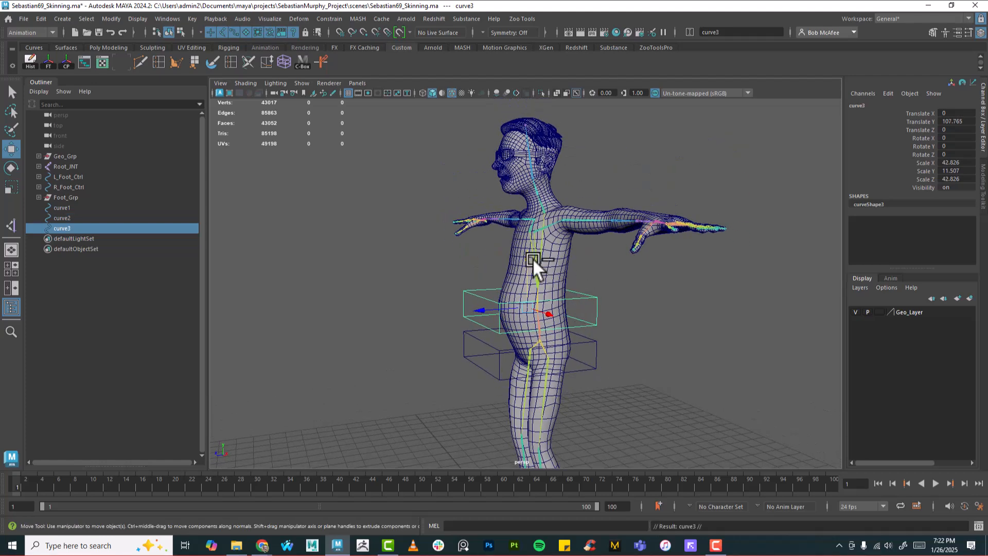
pyautogui.moveTo(523, 254); pyautogui.dragTo(638, 308)
# Step: Hide the body mesh and snap the lowest box's pivot onto the root joint between the hips
pyautogui.hotkey('alt', '2')
pyautogui.keyDown('alt'); pyautogui.moveTo(638, 309); pyautogui.dragTo(692, 346, button='right'); pyautogui.keyUp('alt')
pyautogui.keyDown('alt'); pyautogui.moveTo(680, 346); pyautogui.dragTo(654, 333); pyautogui.keyUp('alt')
pyautogui.click(631, 303)
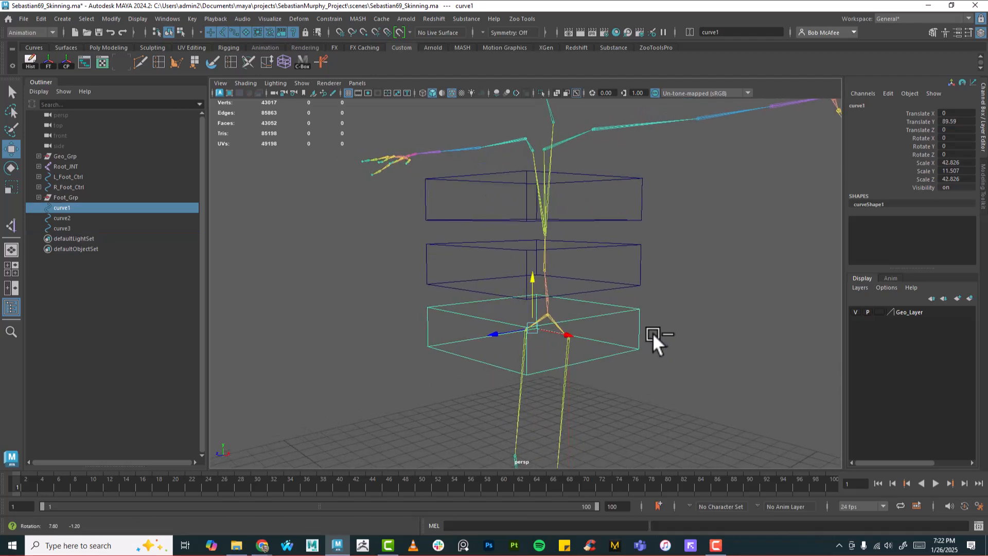
pyautogui.keyDown('alt'); pyautogui.moveTo(529, 415); pyautogui.dragTo(555, 404); pyautogui.keyUp('alt')
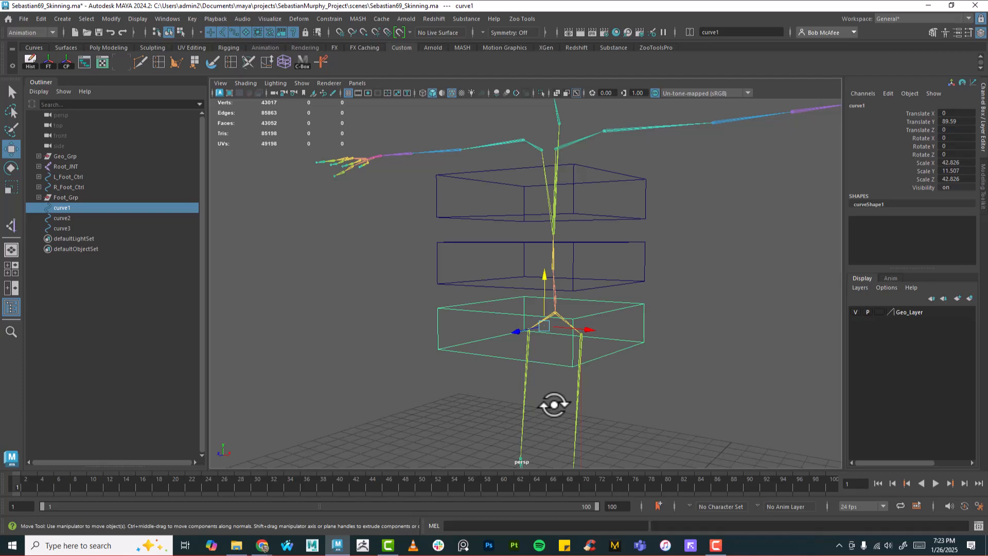
pyautogui.keyDown('alt'); pyautogui.moveTo(573, 349); pyautogui.dragTo(672, 394, button='right'); pyautogui.keyUp('alt')
pyautogui.keyDown('alt'); pyautogui.moveTo(642, 401); pyautogui.dragTo(666, 387, button='middle'); pyautogui.keyUp('alt')
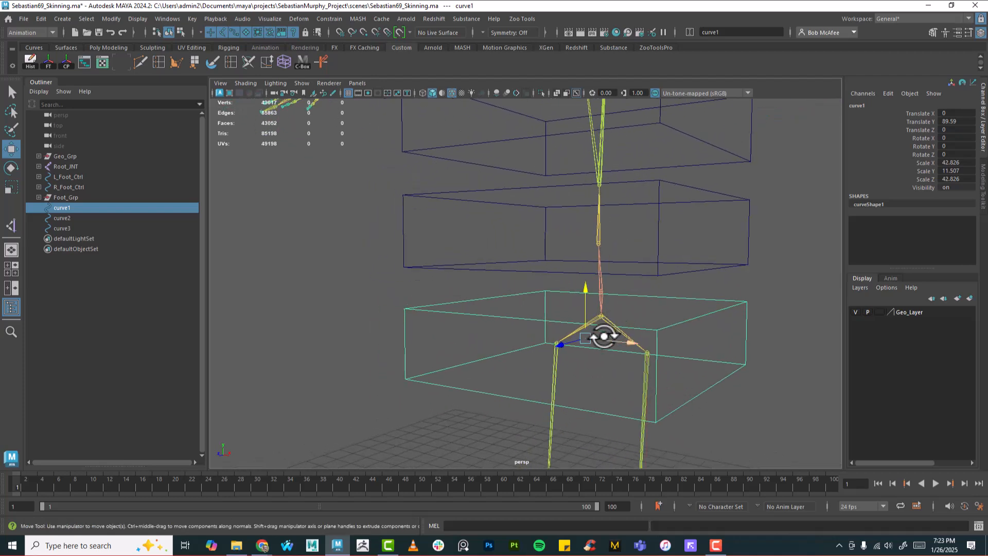
pyautogui.press('d')
pyautogui.press('v')
pyautogui.moveTo(586, 339); pyautogui.dragTo(601, 319)
# Step: Snap the middle and upper boxes' pivots onto their corresponding spine joints
pyautogui.keyDown('alt'); pyautogui.moveTo(747, 303); pyautogui.dragTo(603, 227); pyautogui.keyUp('alt')
pyautogui.click(698, 272)
pyautogui.press('d')
pyautogui.moveTo(571, 281); pyautogui.dragTo(583, 284)
pyautogui.keyDown('alt'); pyautogui.moveTo(670, 268); pyautogui.dragTo(683, 304); pyautogui.keyUp('alt')
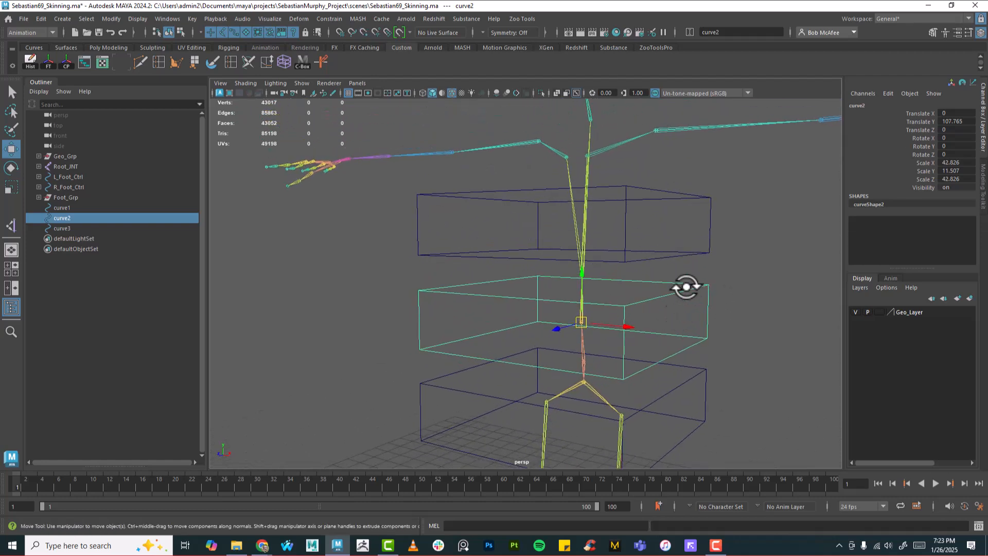
pyautogui.click(695, 253)
pyautogui.keyDown('alt'); pyautogui.moveTo(705, 267); pyautogui.dragTo(722, 298); pyautogui.keyUp('alt')
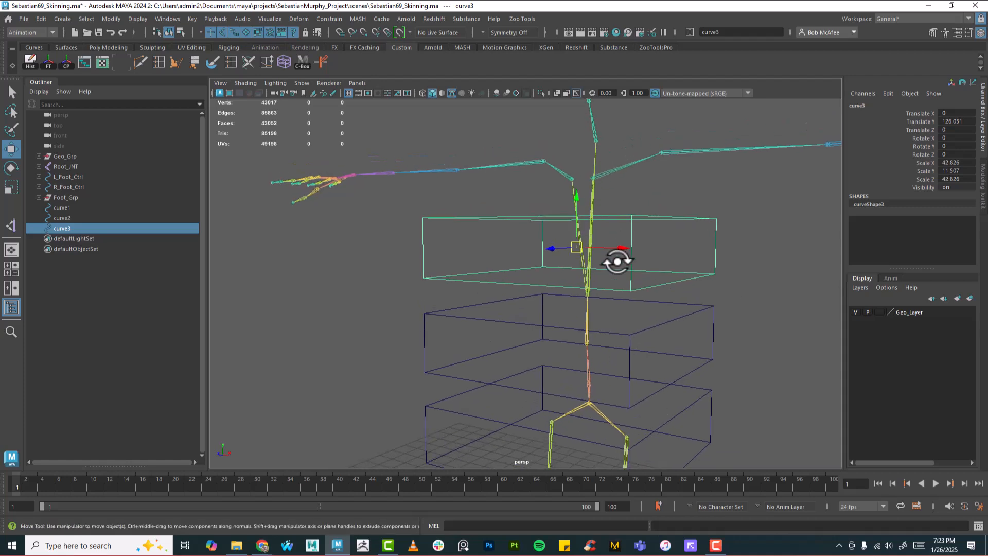
pyautogui.moveTo(577, 248); pyautogui.dragTo(588, 294)
# Step: Freeze the transformations on all three box curves together
pyautogui.keyDown('alt'); pyautogui.moveTo(751, 327); pyautogui.dragTo(677, 321); pyautogui.keyUp('alt')
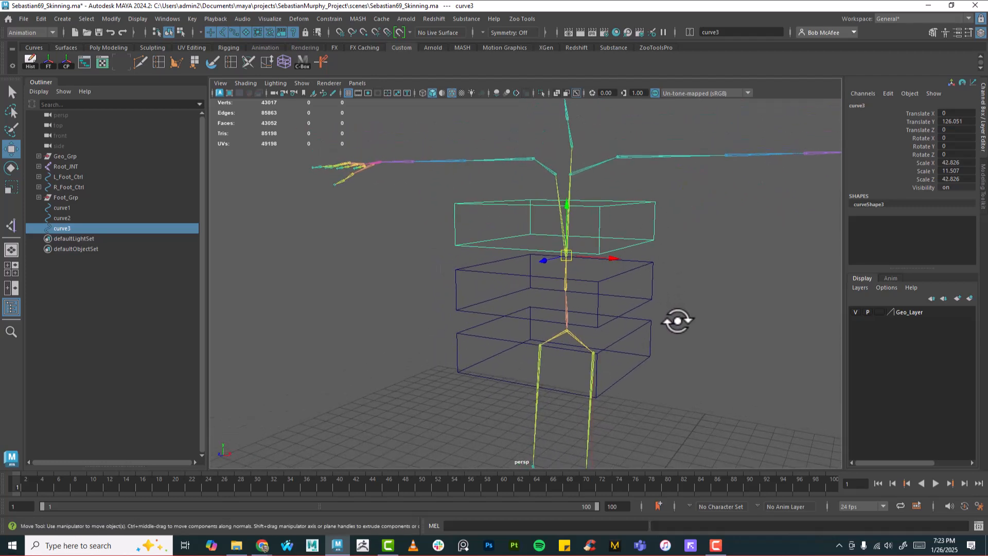
pyautogui.moveTo(639, 227); pyautogui.dragTo(666, 336)
pyautogui.click(49, 61)
pyautogui.keyDown('alt'); pyautogui.moveTo(728, 239); pyautogui.dragTo(711, 280); pyautogui.keyUp('alt')
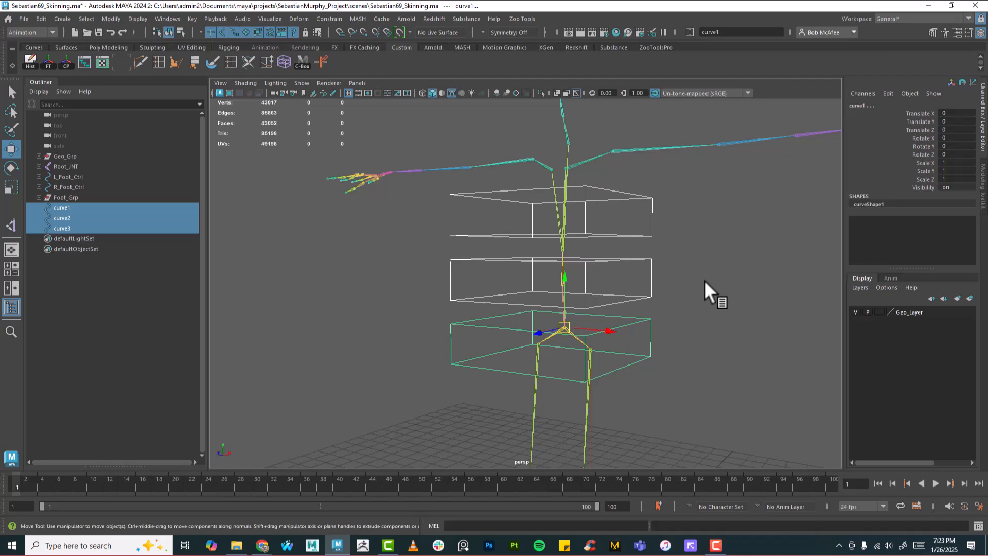
# Step: Rename the lowest box curve as Pelvis_Ctrl
pyautogui.click(640, 345)
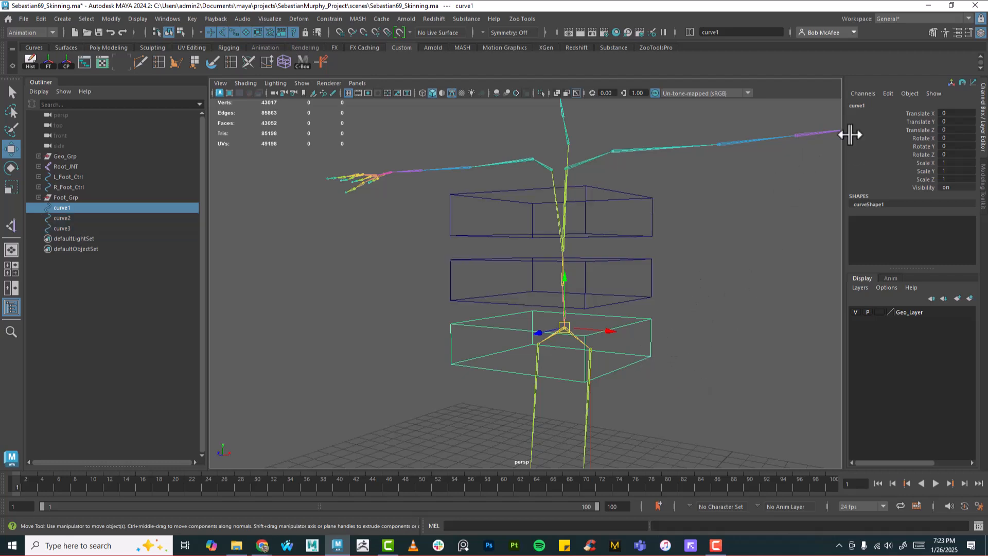
pyautogui.click(872, 105)
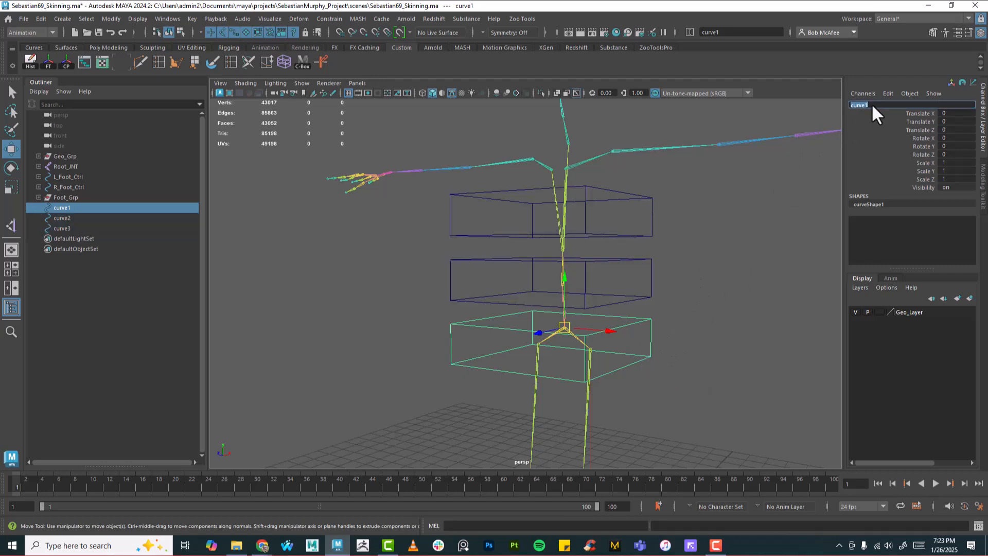
pyautogui.write('Pelvis_Ctrl')
pyautogui.press('Return')
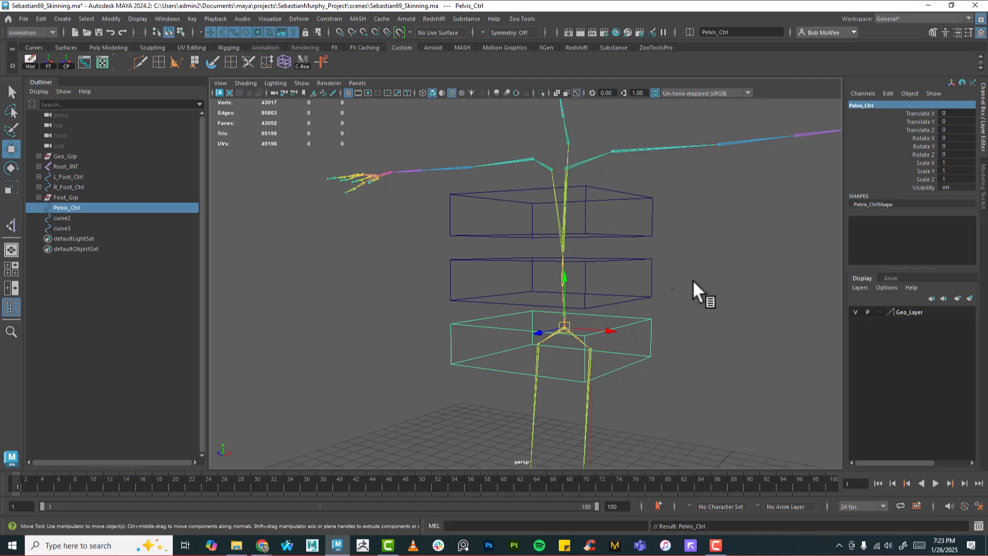
# Step: Rename the middle box curve as Back_01_Ctrl
pyautogui.click(647, 256)
pyautogui.press('f')
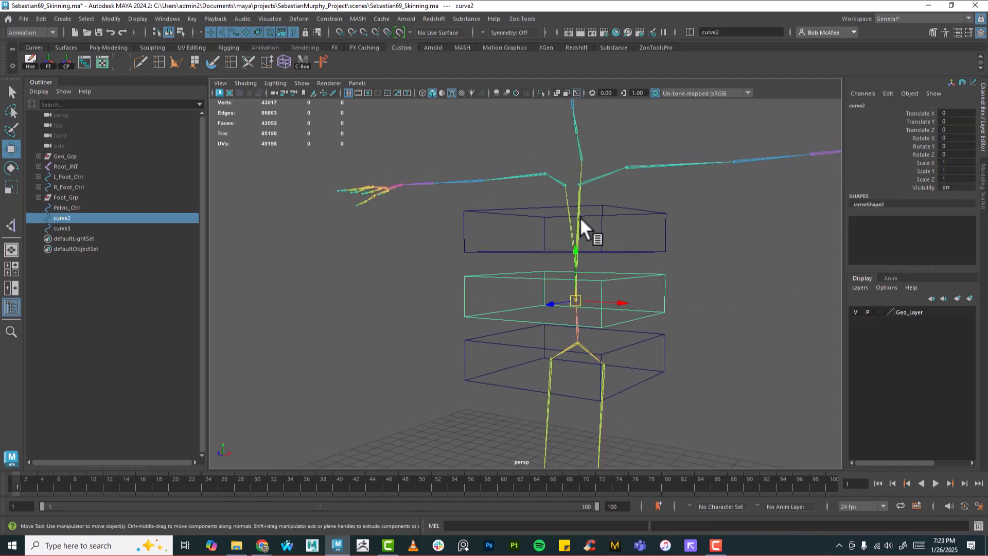
pyautogui.keyDown('alt'); pyautogui.moveTo(625, 299); pyautogui.dragTo(673, 276); pyautogui.keyUp('alt')
pyautogui.doubleClick(880, 105)
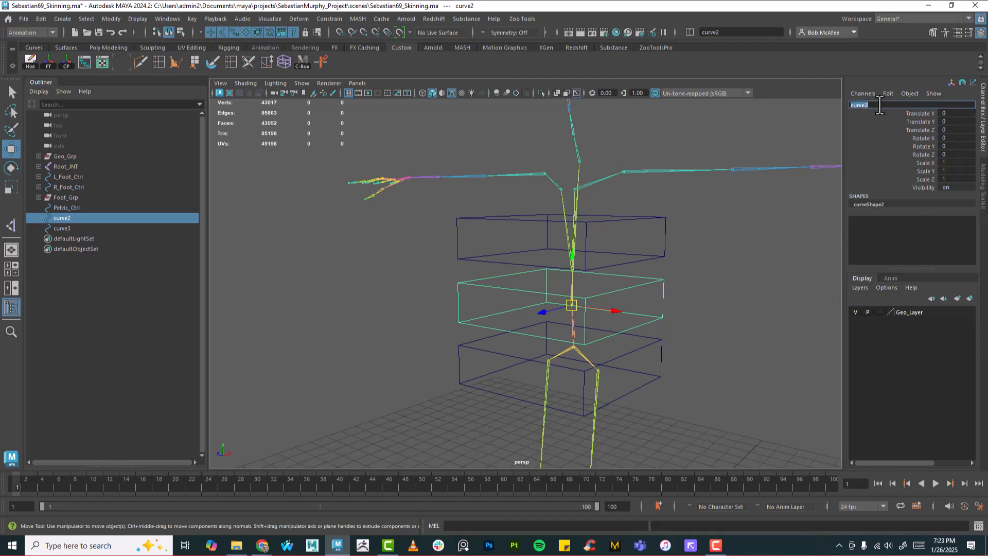
pyautogui.write('Back 01')
pyautogui.write(' Ctrl')
pyautogui.press('Return')
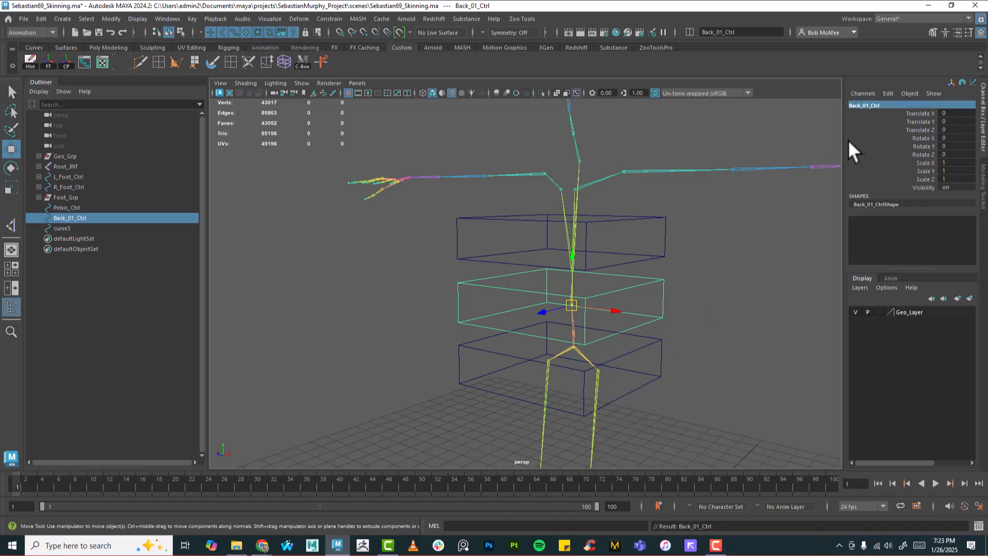
# Step: Rename the upper box curve as Back_02_Ctrl
pyautogui.moveTo(649, 212); pyautogui.dragTo(666, 219)
pyautogui.doubleClick(886, 105)
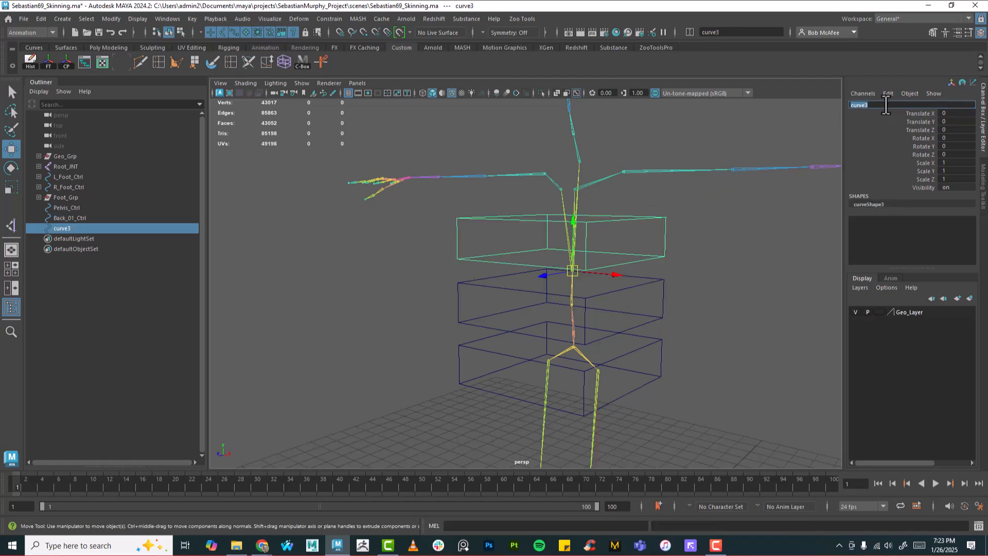
pyautogui.write('Back_02_Ctrl')
pyautogui.press('Return')
pyautogui.keyDown('alt'); pyautogui.moveTo(709, 288); pyautogui.dragTo(610, 265); pyautogui.keyUp('alt')
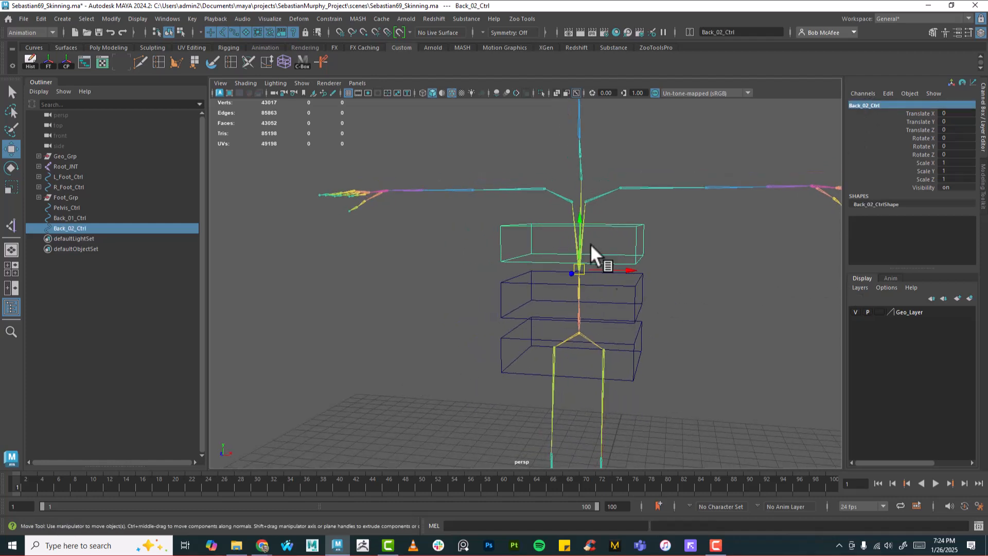
pyautogui.moveTo(691, 302)
pyautogui.keyDown('alt'); pyautogui.mouseDown()
pyautogui.moveTo(579, 211)
pyautogui.moveTo(682, 321)
pyautogui.moveTo(716, 324)
pyautogui.moveTo(684, 305)
pyautogui.mouseUp(); pyautogui.keyUp('alt')
pyautogui.keyDown('alt'); pyautogui.moveTo(671, 343); pyautogui.dragTo(688, 246); pyautogui.keyUp('alt')
pyautogui.click(541, 92)
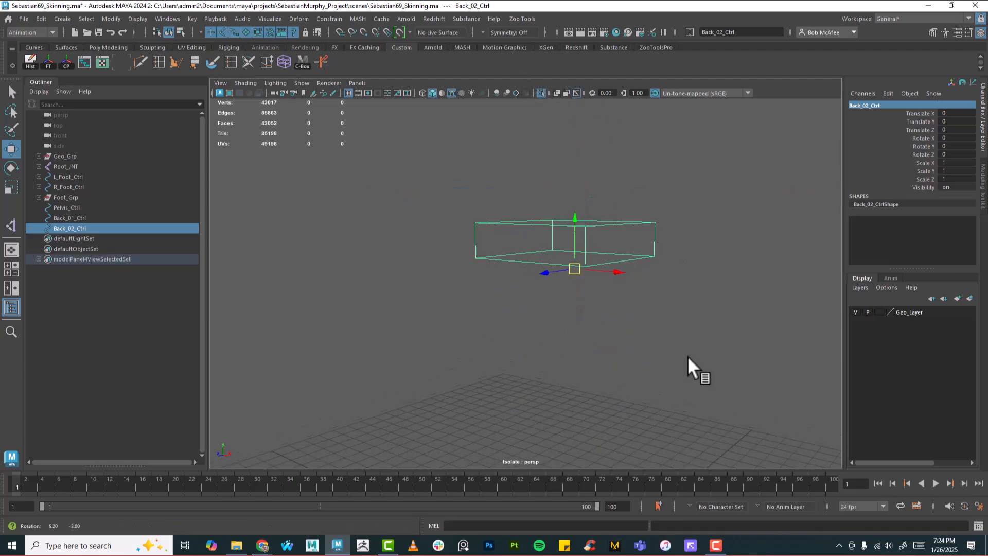
pyautogui.click(541, 93)
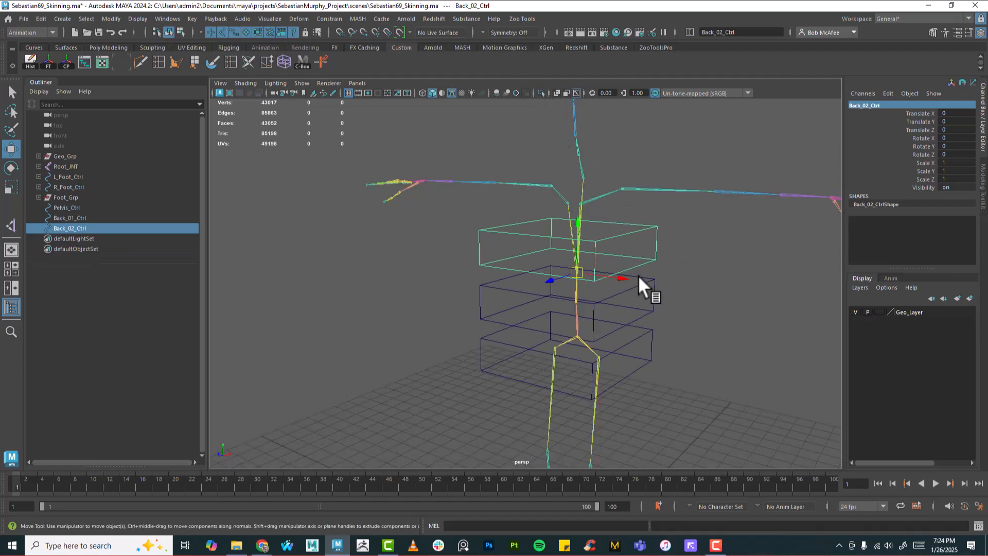
# Step: In the side view, reshape Pelvis_Ctrl by moving its lower corner CVs and upper front CVs inward to follow the hips
pyautogui.keyDown('alt'); pyautogui.moveTo(719, 331); pyautogui.dragTo(660, 252); pyautogui.keyUp('alt')
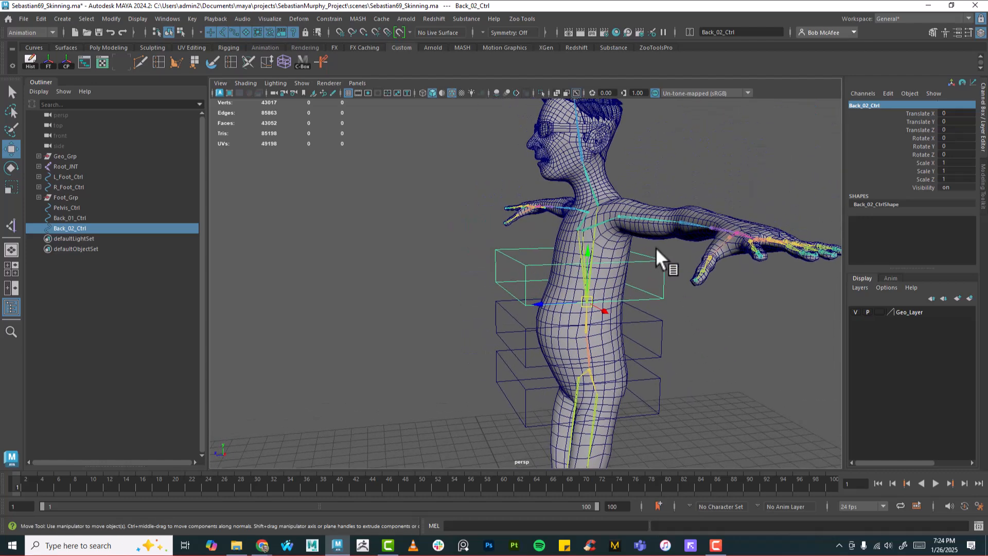
pyautogui.press('space')
pyautogui.moveTo(663, 312); pyautogui.dragTo(703, 316)
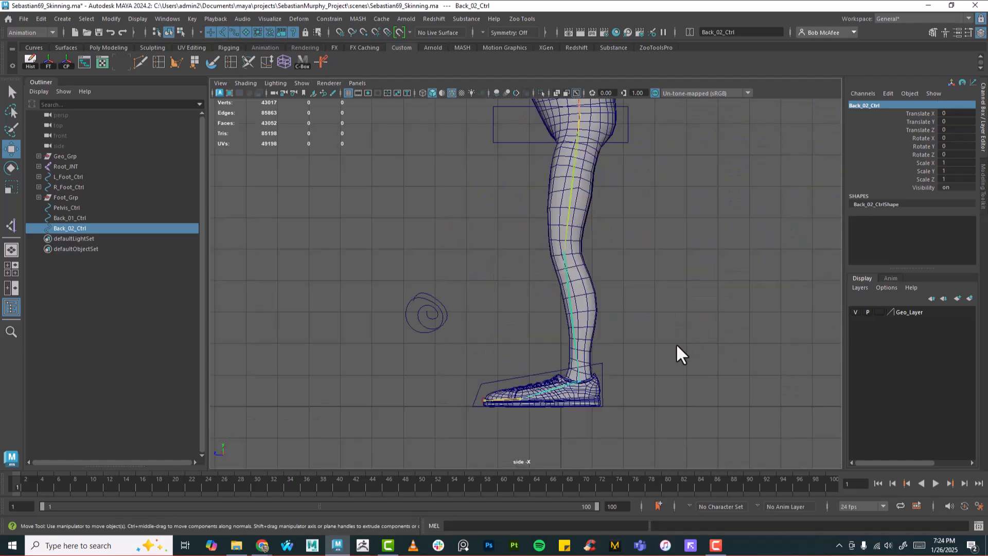
pyautogui.keyDown('alt'); pyautogui.moveTo(637, 186); pyautogui.dragTo(637, 415, button='middle'); pyautogui.keyUp('alt')
pyautogui.moveTo(626, 361); pyautogui.dragTo(576, 271, button='right')
pyautogui.moveTo(624, 381); pyautogui.dragTo(619, 375)
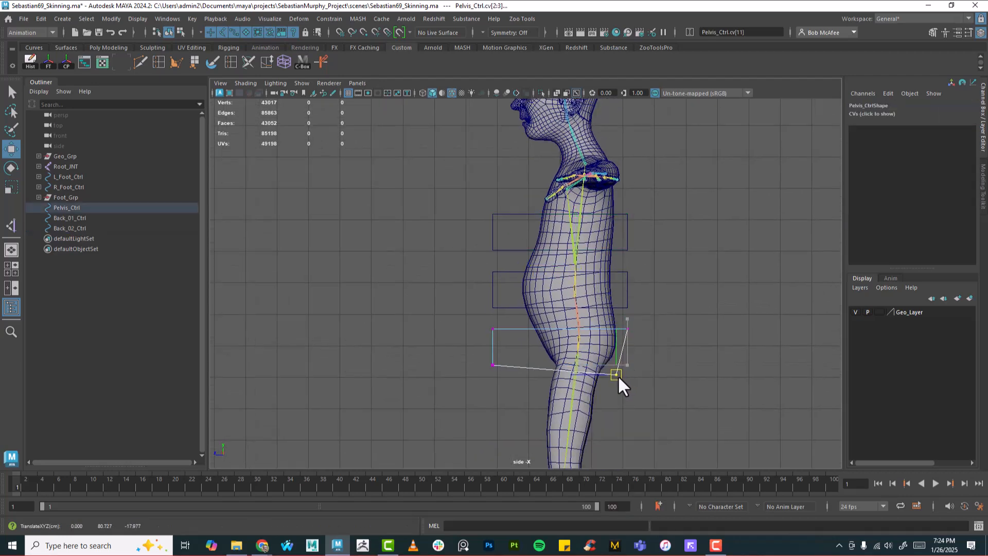
pyautogui.click(493, 364)
pyautogui.moveTo(495, 361); pyautogui.dragTo(532, 369)
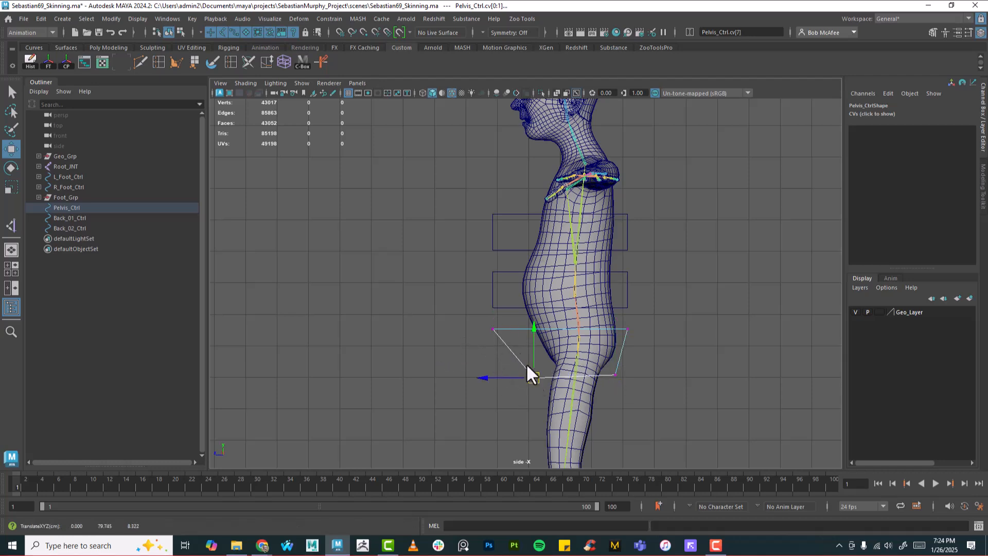
pyautogui.click(492, 328)
pyautogui.moveTo(493, 328); pyautogui.dragTo(515, 331)
# Step: Reshape Back_01_Ctrl by moving its corner CVs closer to the belly and lower back, tilting its front end down
pyautogui.click(628, 290)
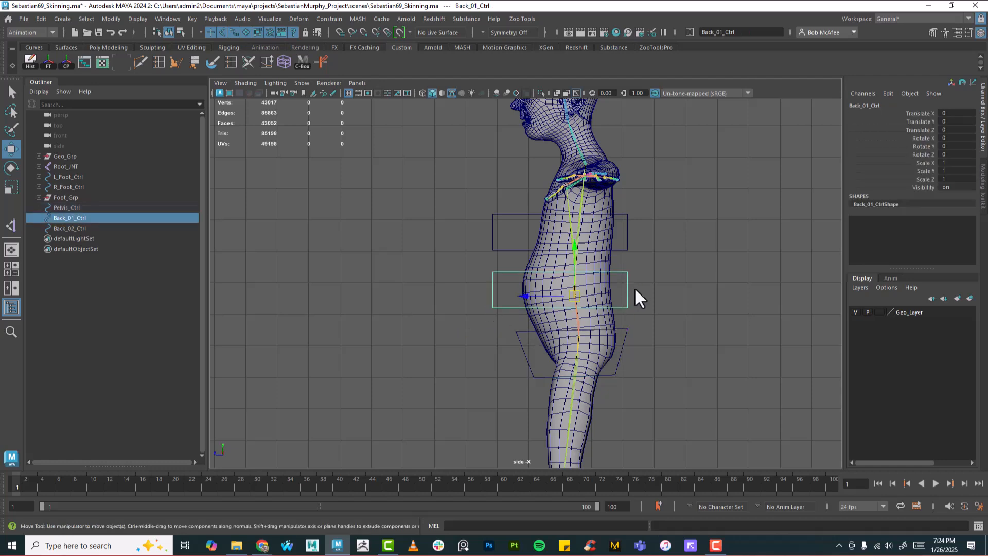
pyautogui.moveTo(626, 271); pyautogui.dragTo(590, 274, button='right')
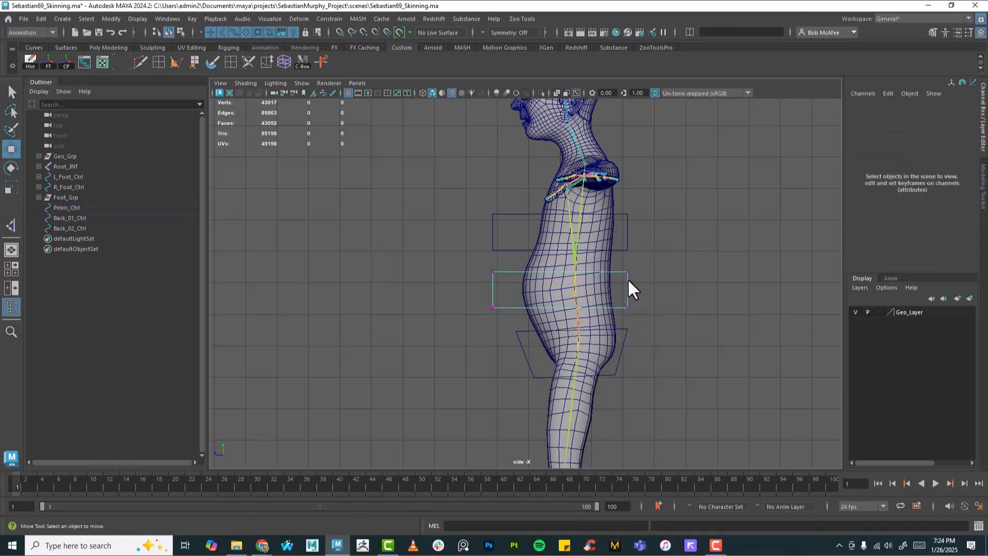
pyautogui.moveTo(639, 317); pyautogui.dragTo(607, 270)
pyautogui.moveTo(476, 265); pyautogui.dragTo(506, 274)
pyautogui.moveTo(504, 310)
pyautogui.mouseDown()
pyautogui.moveTo(515, 302)
pyautogui.moveTo(510, 319)
pyautogui.mouseUp()
pyautogui.moveTo(498, 285); pyautogui.dragTo(514, 264)
pyautogui.moveTo(507, 270); pyautogui.dragTo(504, 282)
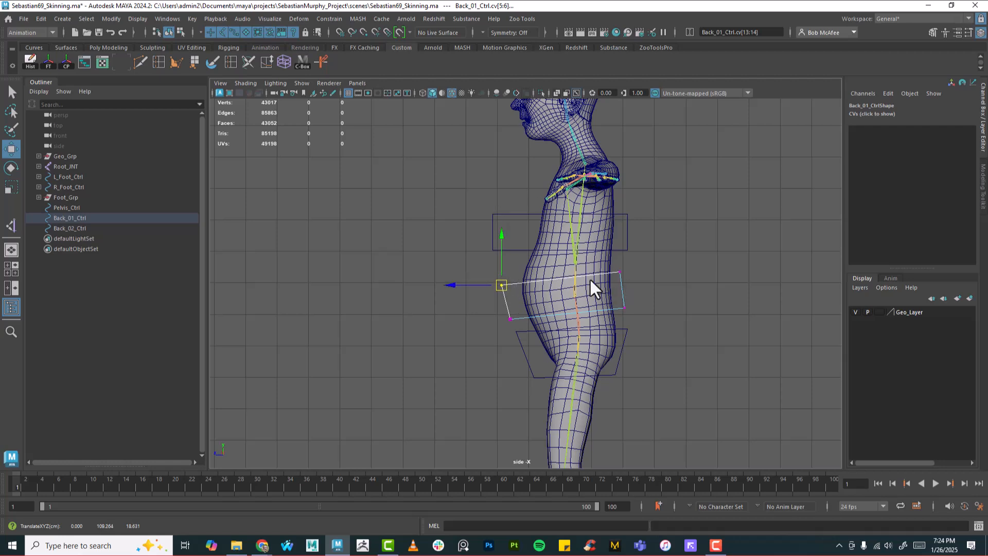
# Step: Reshape Back_02_Ctrl around the chest by raising its upper CVs to shoulder height and pulling its front CVs inward
pyautogui.click(625, 250)
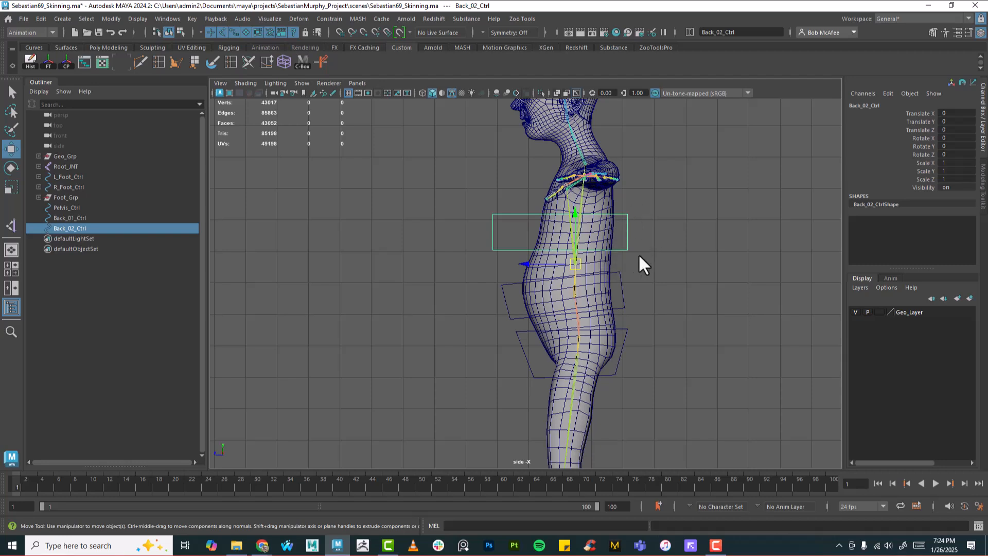
pyautogui.moveTo(625, 248); pyautogui.dragTo(644, 216, button='right')
pyautogui.moveTo(653, 204); pyautogui.dragTo(618, 250)
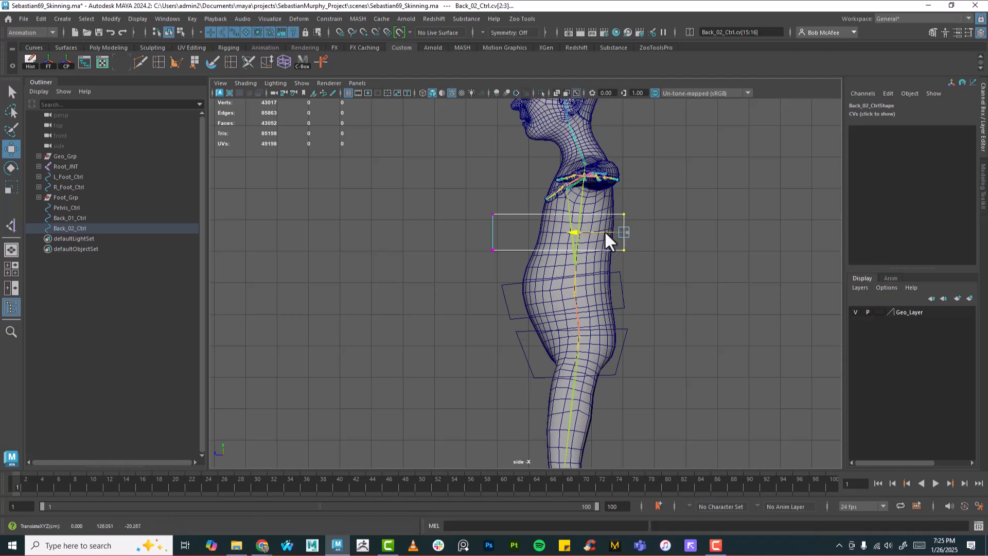
pyautogui.moveTo(647, 204); pyautogui.dragTo(624, 167)
pyautogui.moveTo(475, 238); pyautogui.dragTo(506, 252)
pyautogui.moveTo(485, 209); pyautogui.dragTo(545, 165)
pyautogui.moveTo(546, 167); pyautogui.dragTo(546, 167)
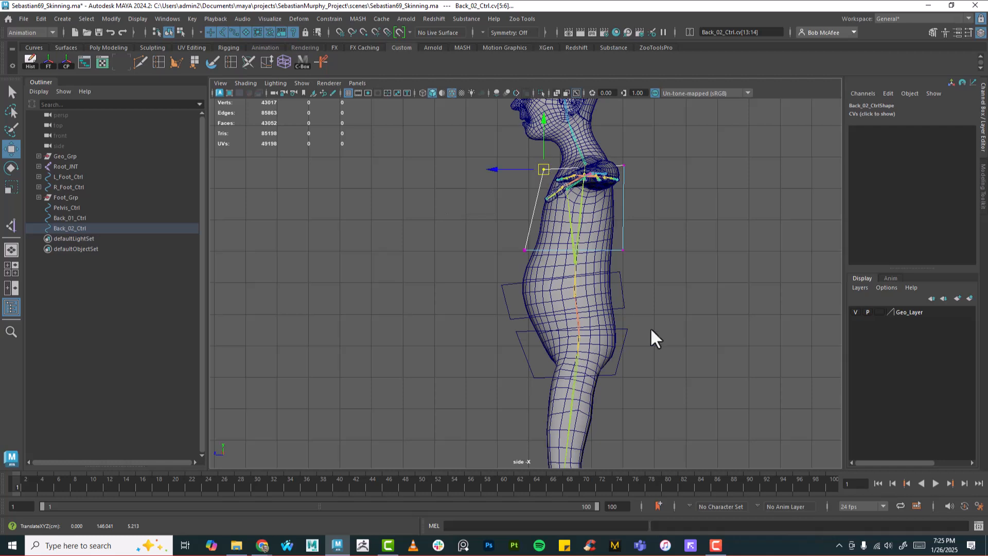
# Step: In the side view, adjust the lower front CVs of Back_02_Ctrl to fit around the belly
pyautogui.moveTo(517, 267); pyautogui.dragTo(530, 242)
pyautogui.moveTo(511, 210); pyautogui.dragTo(506, 211)
# Step: In the front view, scale Pelvis_Ctrl's CVs narrower around the hips and taper the lower CVs further inward
pyautogui.press('space')
pyautogui.moveTo(559, 284); pyautogui.dragTo(612, 314)
pyautogui.press('space')
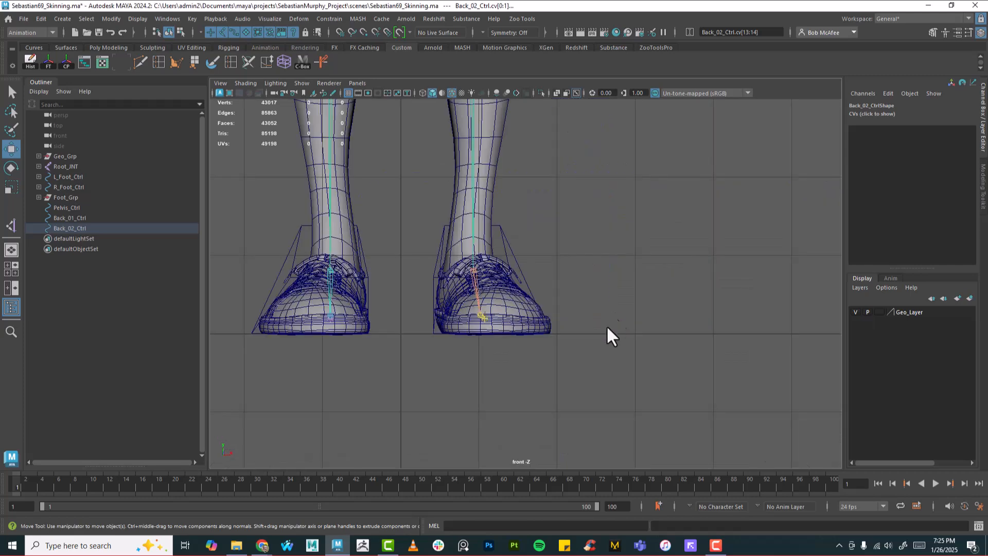
pyautogui.keyDown('alt'); pyautogui.moveTo(653, 248); pyautogui.dragTo(679, 317, button='middle'); pyautogui.keyUp('alt')
pyautogui.keyDown('alt'); pyautogui.moveTo(679, 318); pyautogui.dragTo(415, 181, button='right'); pyautogui.keyUp('alt')
pyautogui.keyDown('alt'); pyautogui.moveTo(416, 181); pyautogui.dragTo(431, 265, button='middle'); pyautogui.keyUp('alt')
pyautogui.keyDown('alt'); pyautogui.moveTo(556, 214); pyautogui.dragTo(555, 415, button='middle'); pyautogui.keyUp('alt')
pyautogui.keyDown('alt'); pyautogui.moveTo(564, 257); pyautogui.dragTo(561, 226, button='right'); pyautogui.keyUp('alt')
pyautogui.click(592, 226)
pyautogui.click(588, 224)
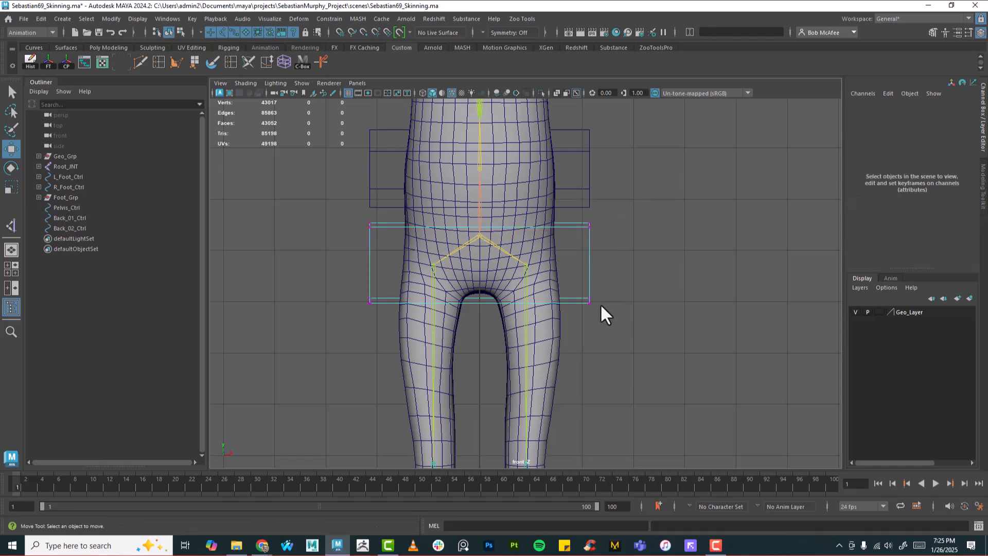
pyautogui.moveTo(602, 247); pyautogui.dragTo(578, 309)
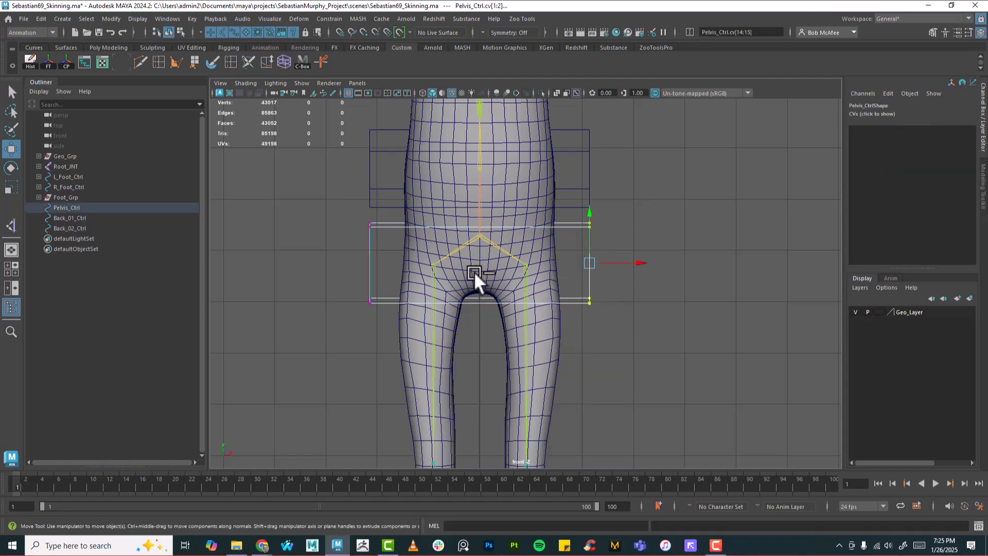
pyautogui.keyDown('shift'); pyautogui.moveTo(366, 301); pyautogui.dragTo(367, 304); pyautogui.keyUp('shift')
pyautogui.press('r')
pyautogui.moveTo(518, 261); pyautogui.dragTo(388, 310)
pyautogui.keyDown('shift'); pyautogui.moveTo(573, 309); pyautogui.dragTo(518, 297); pyautogui.keyUp('shift')
# Step: Scale all CVs of Back_01_Ctrl inward in width so the box sits closer to the waist
pyautogui.keyDown('alt'); pyautogui.moveTo(562, 258); pyautogui.dragTo(607, 317, button='middle'); pyautogui.keyUp('alt')
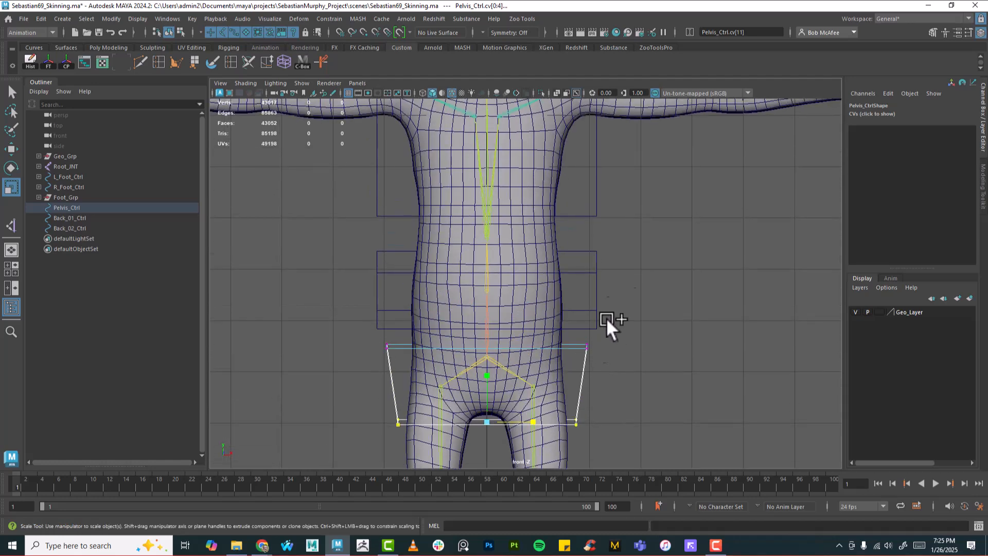
pyautogui.click(597, 272)
pyautogui.moveTo(597, 272); pyautogui.dragTo(551, 277, button='right')
pyautogui.moveTo(612, 331); pyautogui.dragTo(613, 332)
pyautogui.keyDown('shift'); pyautogui.moveTo(347, 236); pyautogui.dragTo(382, 342); pyautogui.keyUp('shift')
pyautogui.moveTo(531, 285); pyautogui.dragTo(523, 286)
# Step: Scale the lower and upper CVs of Back_02_Ctrl inward in width to sit closer to the chest
pyautogui.keyDown('alt'); pyautogui.moveTo(569, 260); pyautogui.dragTo(616, 360, button='middle'); pyautogui.keyUp('alt')
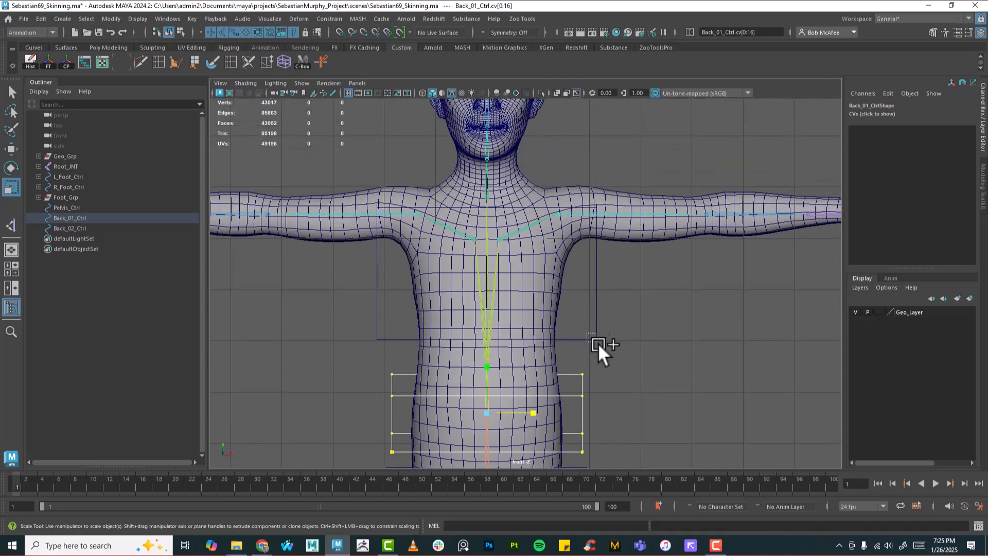
pyautogui.moveTo(597, 332); pyautogui.dragTo(555, 257, button='right')
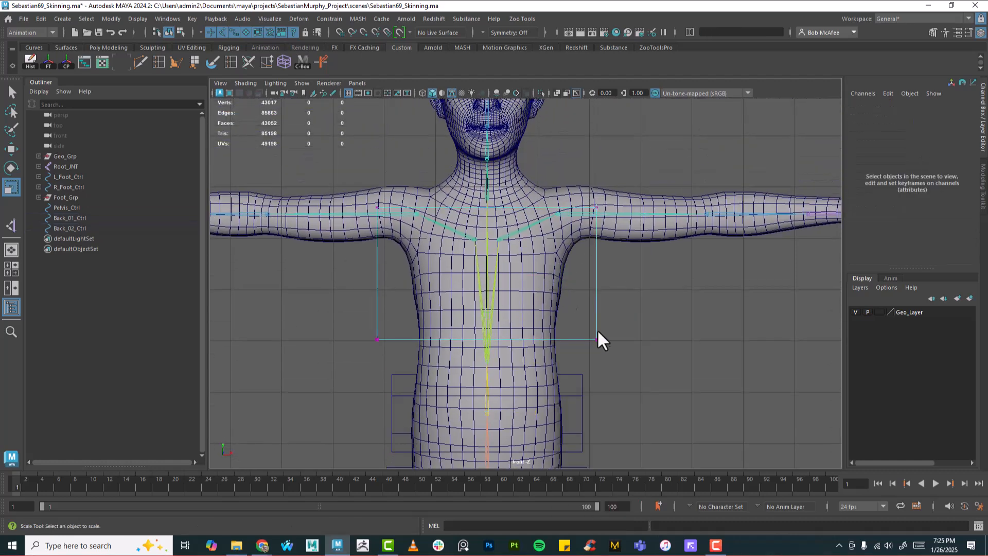
pyautogui.moveTo(579, 359); pyautogui.dragTo(580, 360)
pyautogui.keyDown('shift'); pyautogui.moveTo(393, 354); pyautogui.dragTo(395, 355); pyautogui.keyUp('shift')
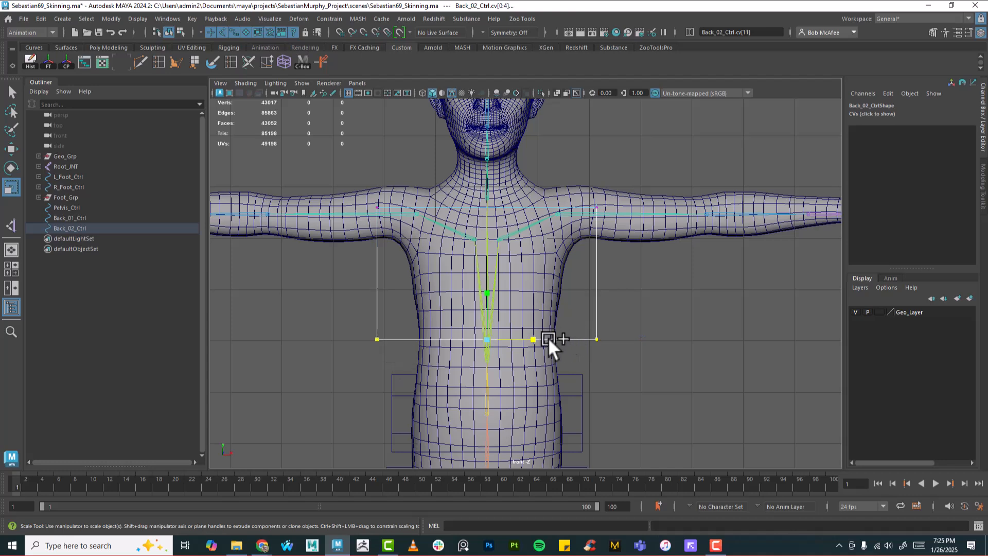
pyautogui.moveTo(533, 338); pyautogui.dragTo(517, 335)
pyautogui.moveTo(367, 195); pyautogui.dragTo(385, 206)
pyautogui.keyDown('shift'); pyautogui.moveTo(602, 206); pyautogui.dragTo(603, 207); pyautogui.keyUp('shift')
pyautogui.moveTo(532, 205); pyautogui.dragTo(519, 201)
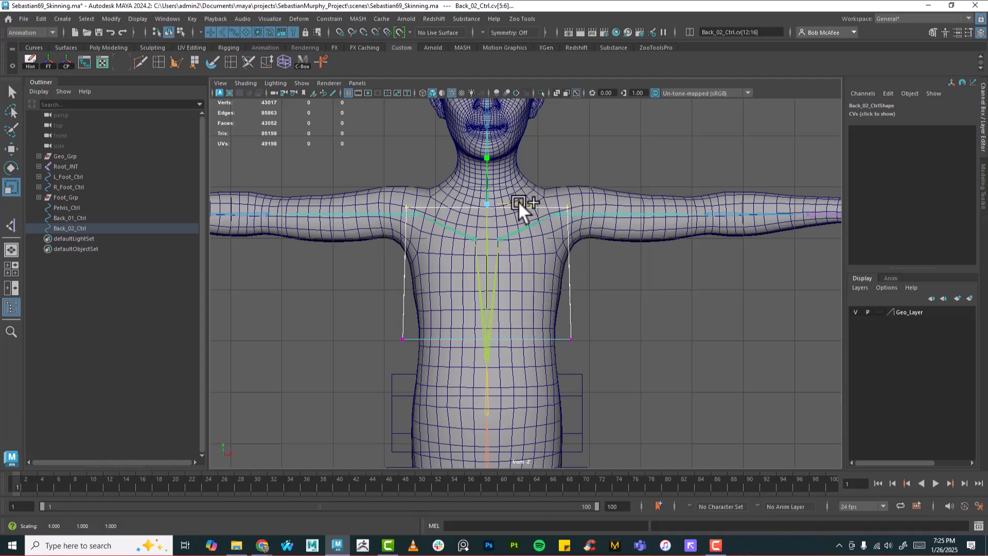
# Step: Switch to the perspective view and return Back_02_Ctrl from CV editing to object mode
pyautogui.press('space')
pyautogui.moveTo(619, 289); pyautogui.dragTo(616, 260)
pyautogui.keyDown('alt'); pyautogui.moveTo(715, 303); pyautogui.dragTo(551, 289); pyautogui.keyUp('alt')
pyautogui.moveTo(551, 272); pyautogui.dragTo(569, 256, button='right')
pyautogui.click(614, 299)
pyautogui.keyDown('alt'); pyautogui.moveTo(694, 306); pyautogui.dragTo(630, 333); pyautogui.keyUp('alt')
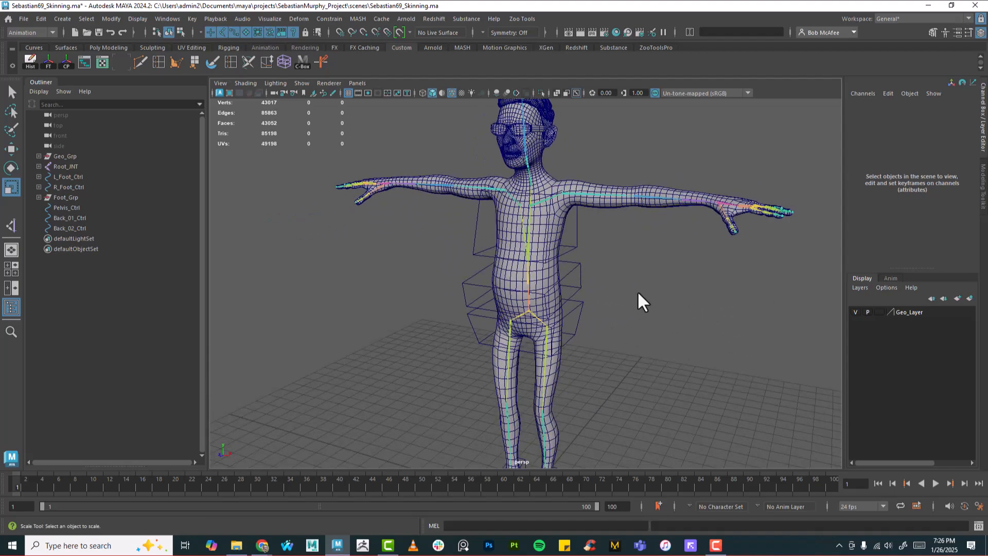
# Step: Parent-constrain the pelvis joint to Pelvis_Ctrl, selecting the control first and the joint second
pyautogui.keyDown('alt'); pyautogui.moveTo(613, 272); pyautogui.dragTo(571, 294); pyautogui.keyUp('alt')
pyautogui.keyDown('alt'); pyautogui.moveTo(572, 293); pyautogui.dragTo(675, 319, button='right'); pyautogui.keyUp('alt')
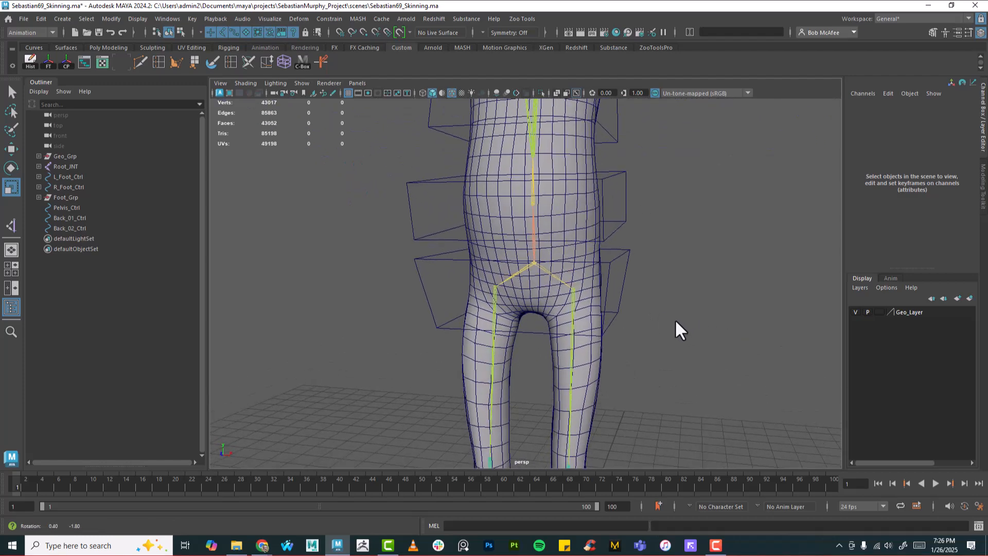
pyautogui.click(632, 257)
pyautogui.keyDown('alt'); pyautogui.moveTo(623, 324); pyautogui.dragTo(697, 338, button='right'); pyautogui.keyUp('alt')
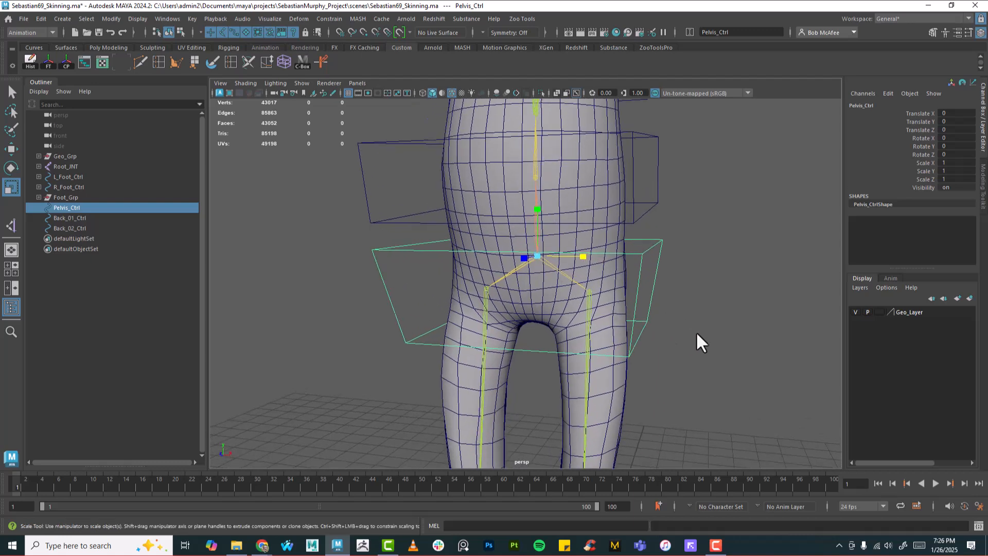
pyautogui.click(577, 281)
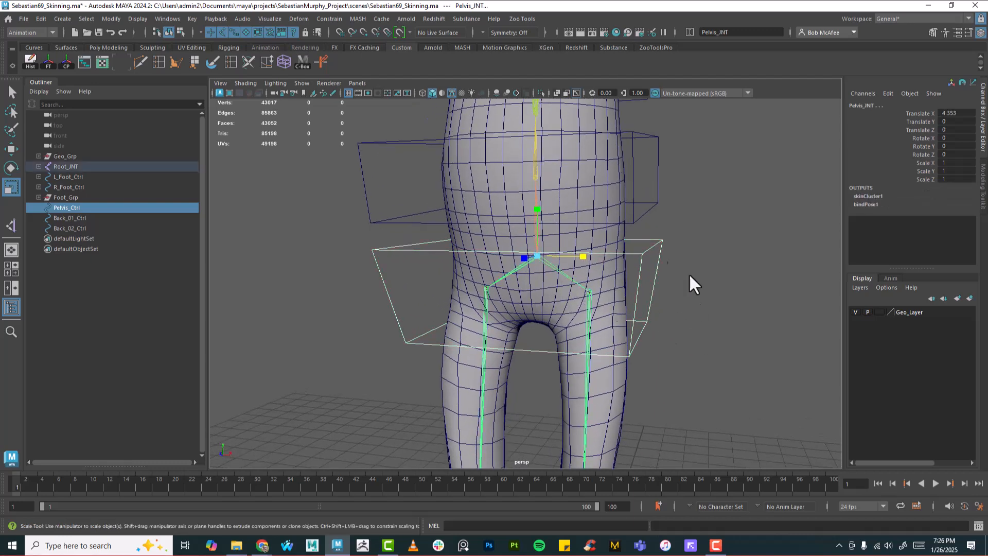
pyautogui.click(341, 18)
pyautogui.click(340, 48)
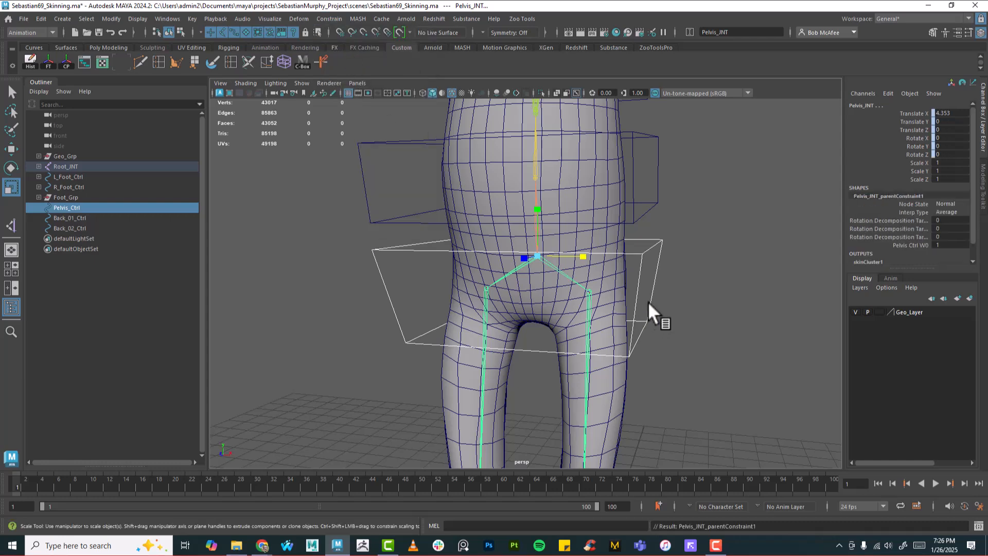
# Step: Inspect the pelvis joint's constrained translate and rotate channels
pyautogui.click(654, 250)
pyautogui.click(569, 279)
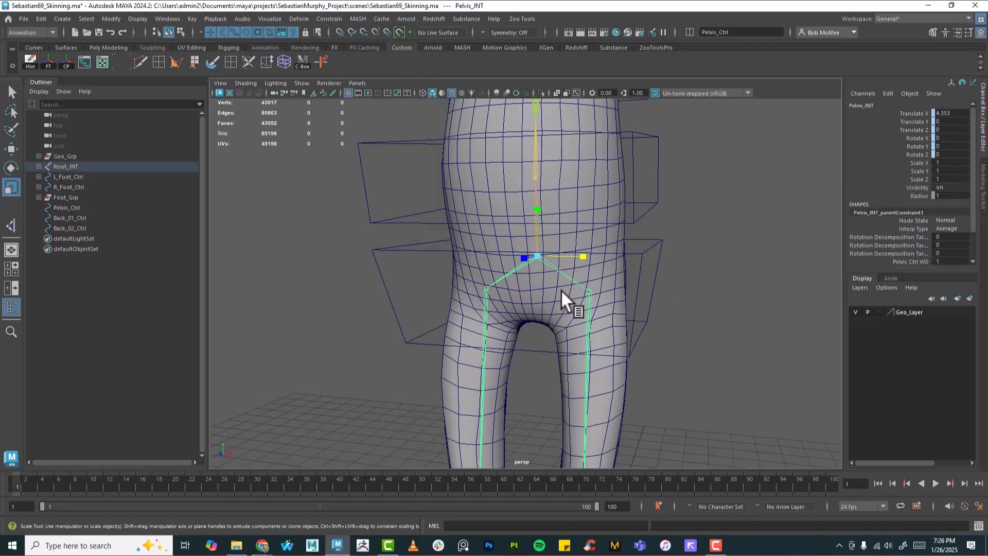
pyautogui.moveTo(911, 112); pyautogui.dragTo(911, 153)
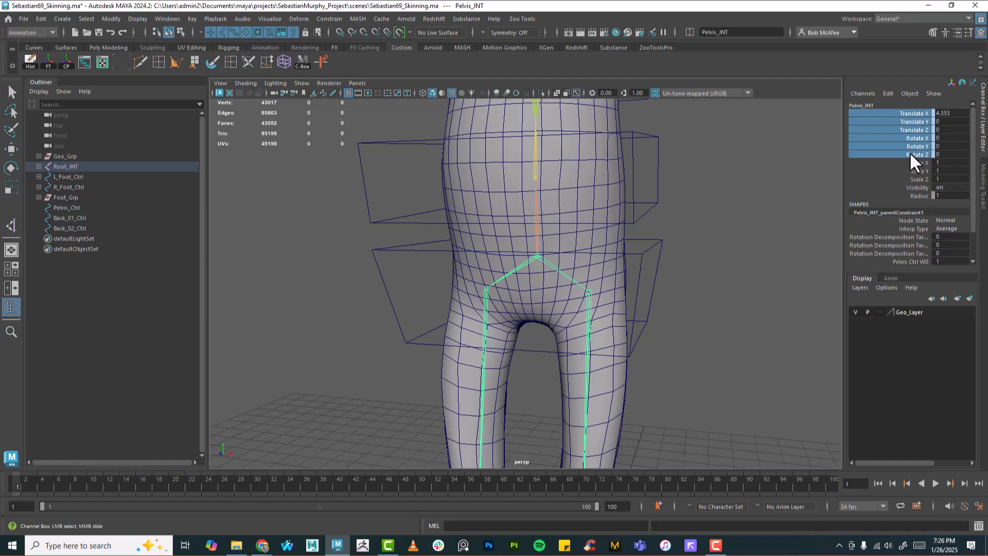
# Step: Test the pelvis constraint by rotating Pelvis_Ctrl, and undo the rotation
pyautogui.click(668, 291)
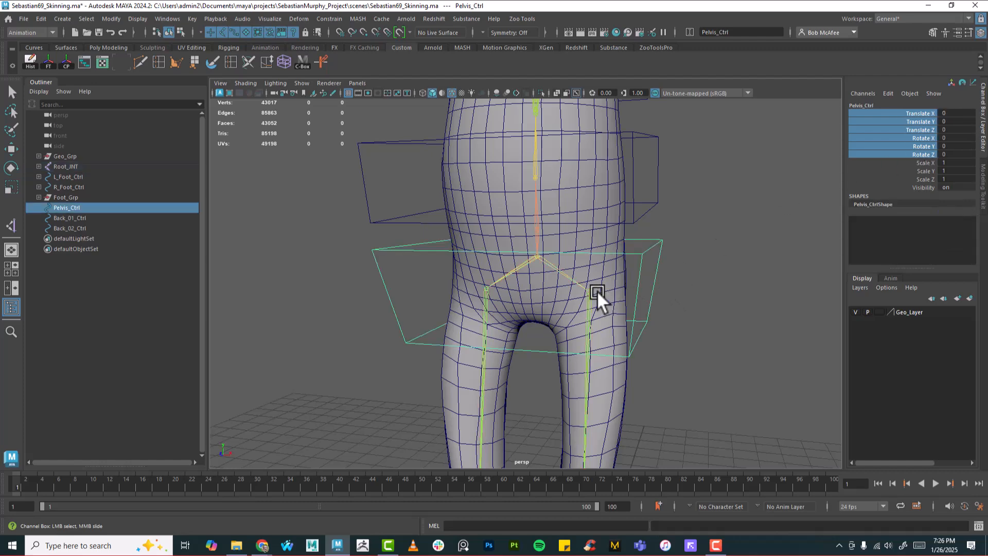
pyautogui.press('e')
pyautogui.moveTo(576, 236); pyautogui.dragTo(582, 257)
pyautogui.hotkey('ctrl', 'z')
# Step: Rotate Pelvis_Ctrl slightly about Z to check how the hips and legs follow, and undo it
pyautogui.keyDown('alt'); pyautogui.moveTo(739, 311); pyautogui.dragTo(672, 340, button='right'); pyautogui.keyUp('alt')
pyautogui.keyDown('alt'); pyautogui.moveTo(672, 340); pyautogui.dragTo(657, 223, button='middle'); pyautogui.keyUp('alt')
pyautogui.keyDown('alt'); pyautogui.moveTo(657, 223); pyautogui.dragTo(571, 320, button='right'); pyautogui.keyUp('alt')
pyautogui.keyDown('alt'); pyautogui.moveTo(572, 337); pyautogui.dragTo(573, 304, button='middle'); pyautogui.keyUp('alt')
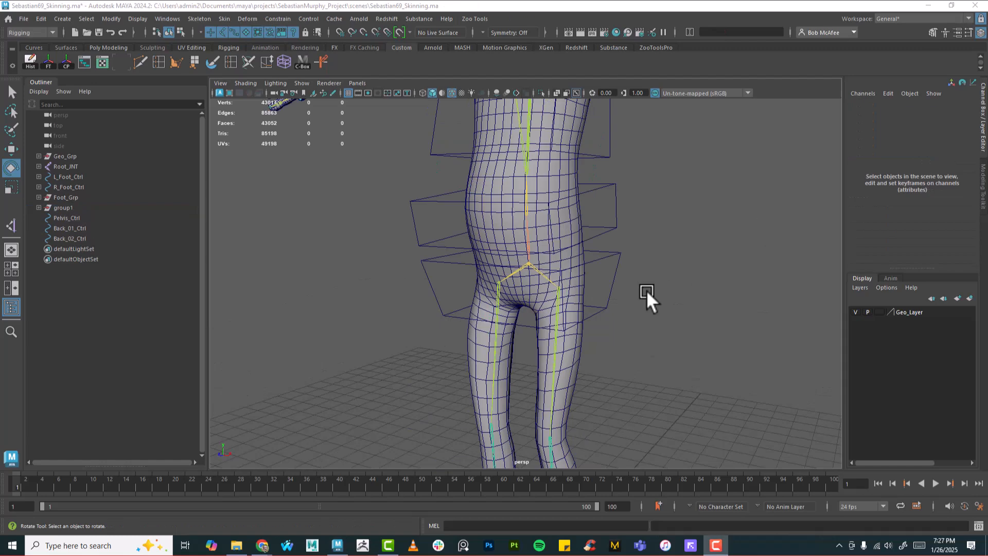
pyautogui.click(582, 311)
pyautogui.moveTo(567, 245)
pyautogui.mouseDown()
pyautogui.moveTo(564, 256)
pyautogui.moveTo(554, 233)
pyautogui.moveTo(564, 247)
pyautogui.mouseUp()
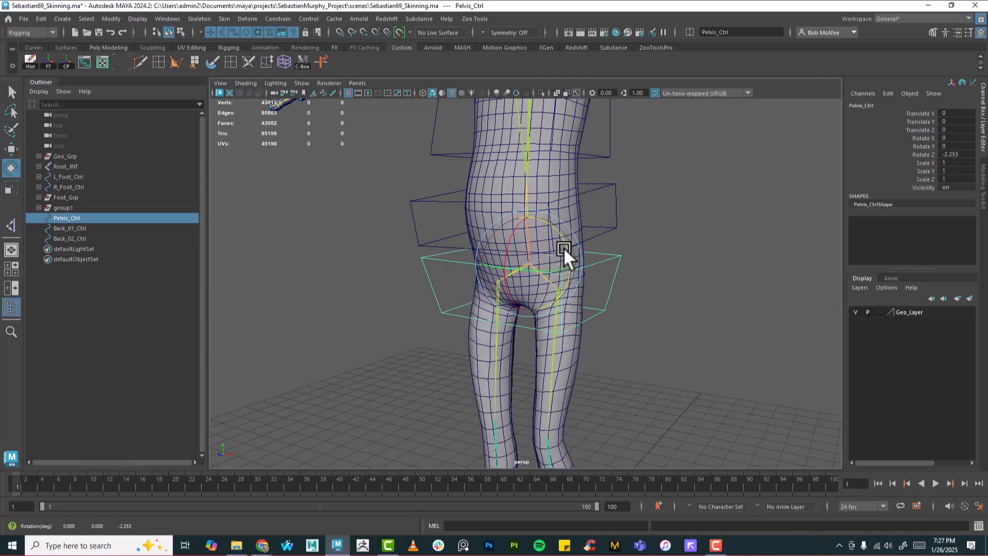
pyautogui.hotkey('ctrl', 'z')
# Step: Parent-constrain Back_01_JNT to Back_01_Ctrl, selecting the control first and the joint second
pyautogui.keyDown('alt'); pyautogui.moveTo(583, 301); pyautogui.dragTo(615, 300); pyautogui.keyUp('alt')
pyautogui.keyDown('alt'); pyautogui.moveTo(614, 301); pyautogui.dragTo(617, 359, button='middle'); pyautogui.keyUp('alt')
pyautogui.keyDown('alt'); pyautogui.moveTo(618, 360); pyautogui.dragTo(601, 346); pyautogui.keyUp('alt')
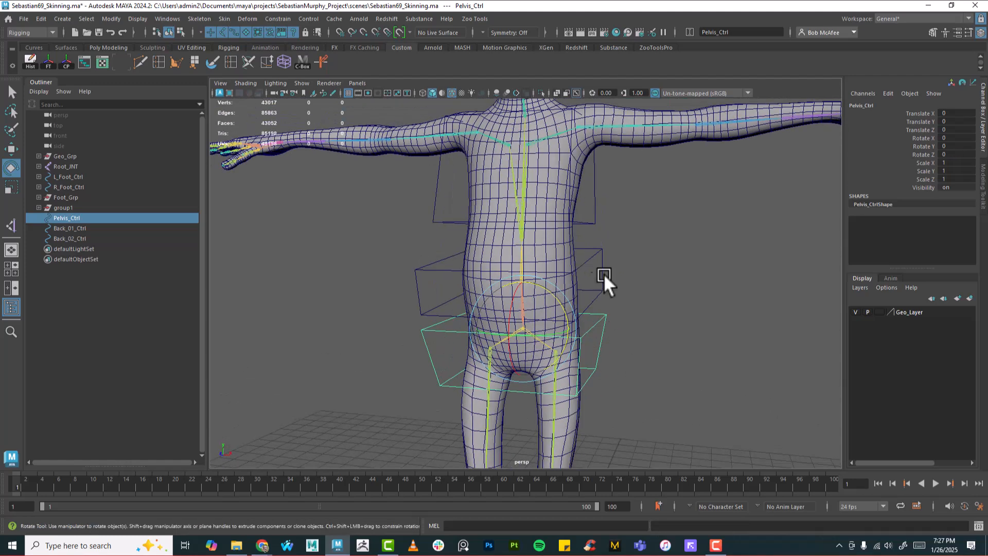
pyautogui.click(602, 292)
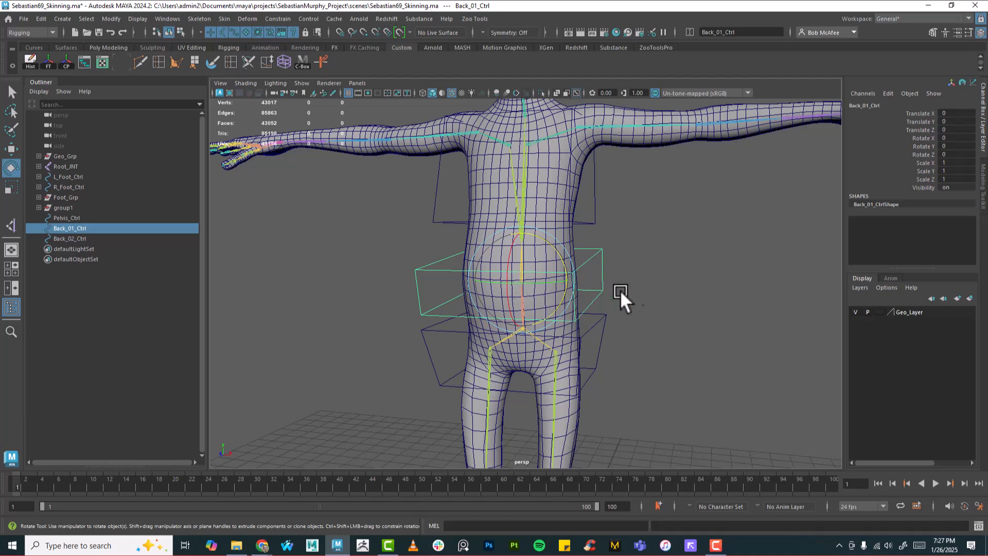
pyautogui.keyDown('alt'); pyautogui.moveTo(608, 288); pyautogui.dragTo(592, 291); pyautogui.keyUp('alt')
pyautogui.keyDown('shift'); pyautogui.moveTo(654, 254); pyautogui.dragTo(503, 267); pyautogui.keyUp('shift')
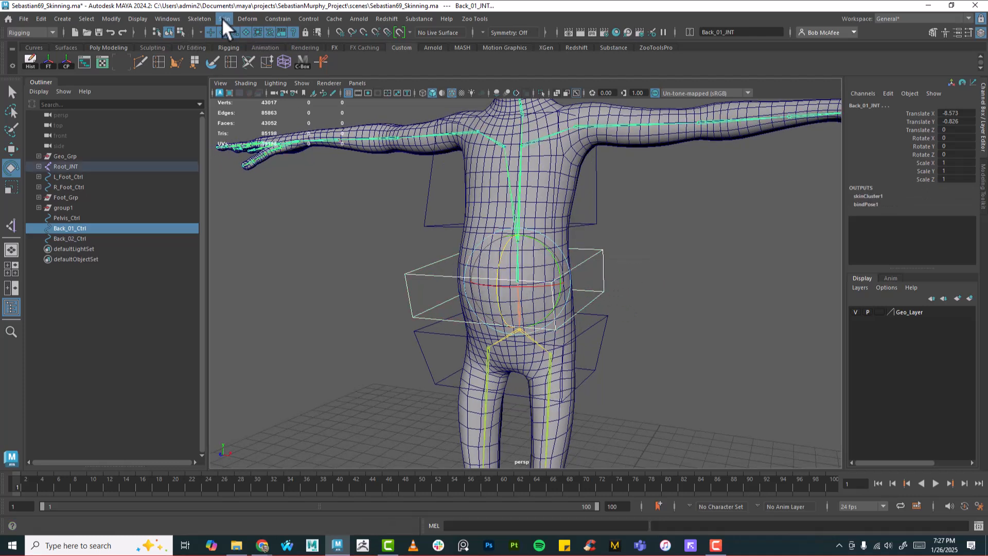
pyautogui.click(274, 17)
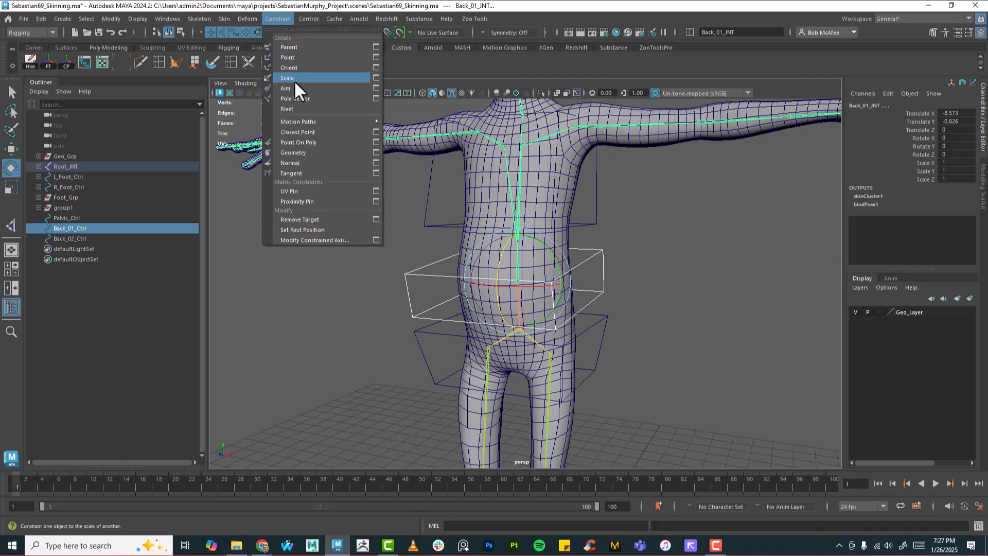
pyautogui.click(289, 46)
# Step: Parent-constrain Back_02_JNT to Back_02_Ctrl, selecting the control first and the joint second
pyautogui.keyDown('alt'); pyautogui.moveTo(568, 226); pyautogui.dragTo(582, 251, button='middle'); pyautogui.keyUp('alt')
pyautogui.click(617, 244)
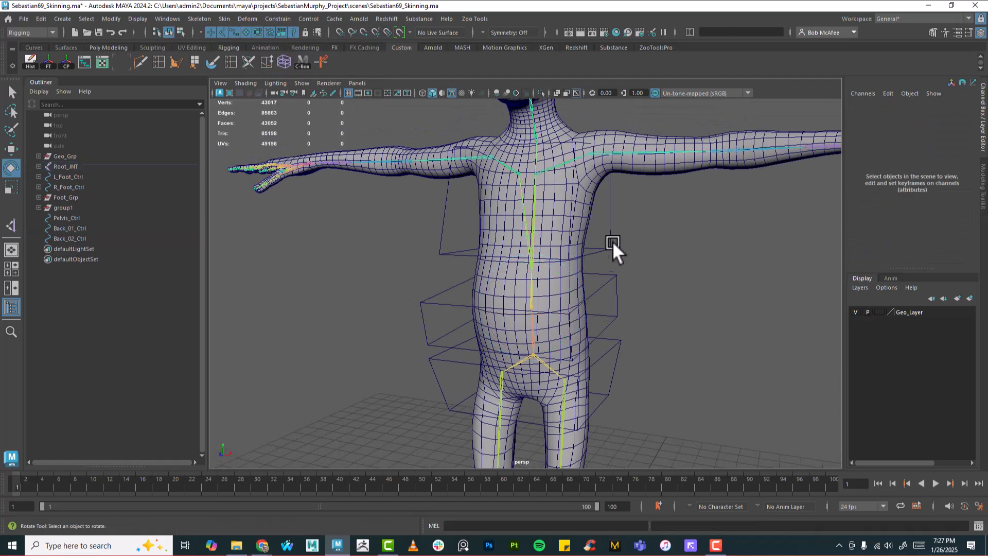
pyautogui.moveTo(616, 244); pyautogui.dragTo(601, 230)
pyautogui.keyDown('shift'); pyautogui.moveTo(498, 202); pyautogui.dragTo(589, 218); pyautogui.keyUp('shift')
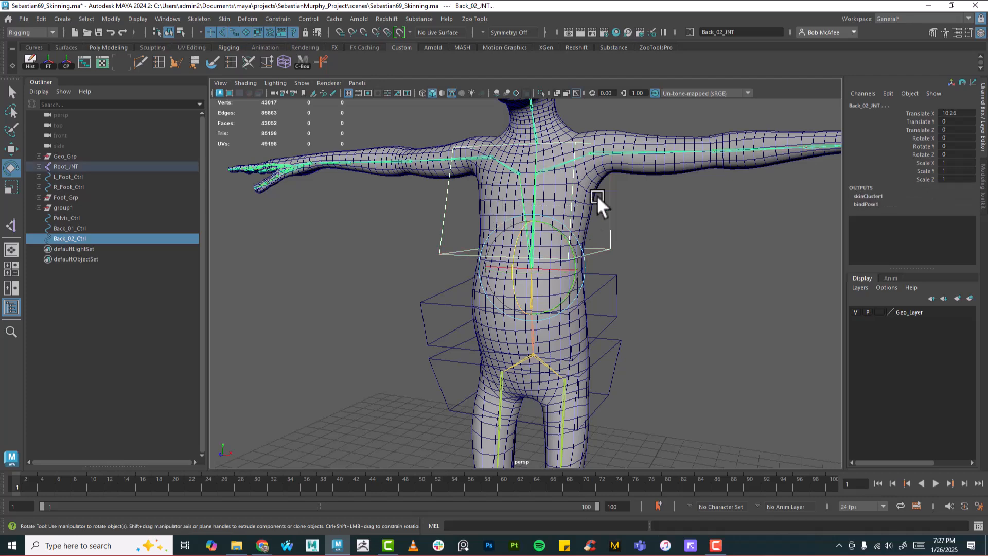
pyautogui.click(271, 17)
pyautogui.click(292, 45)
# Step: Try rotating the upper body with Back_02_Ctrl and Back_02_JNT still selected, and undo the rotation
pyautogui.scroll(-2, 669, 311)
pyautogui.moveTo(565, 244); pyautogui.dragTo(548, 246)
pyautogui.hotkey('ctrl', 'z')
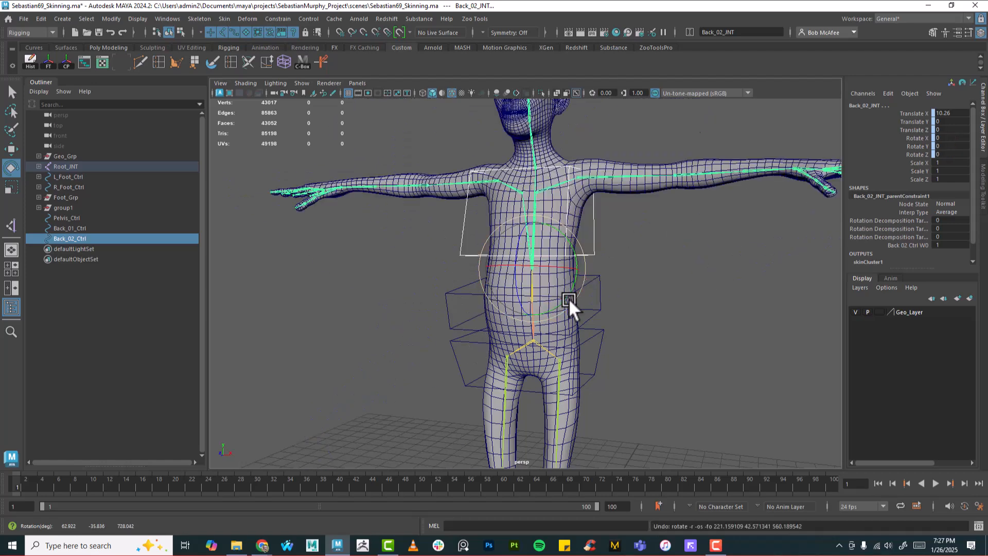
# Step: Save the scene under the new file name Sebastian70_BackRig in the project's scenes folder
pyautogui.keyDown('alt'); pyautogui.moveTo(657, 292); pyautogui.dragTo(632, 297); pyautogui.keyUp('alt')
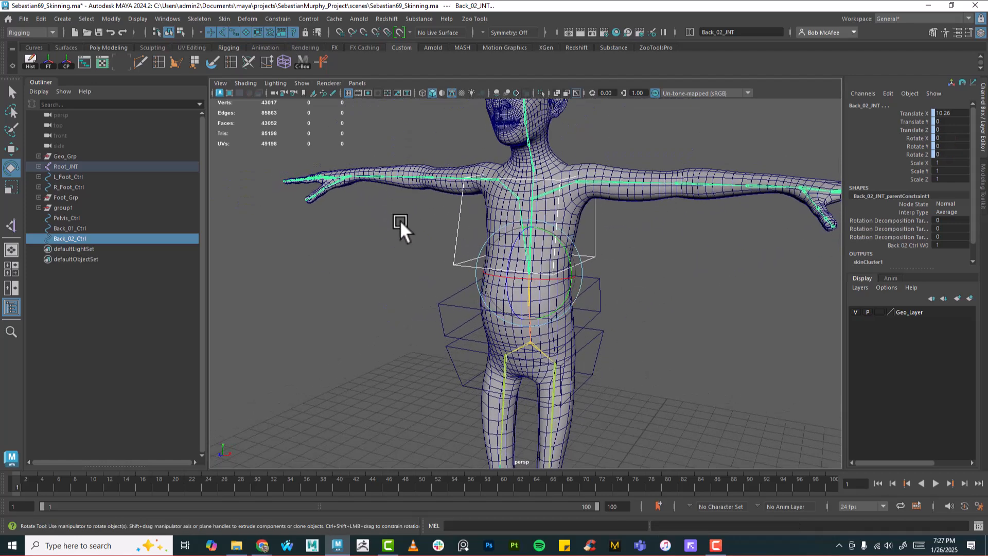
pyautogui.click(23, 18)
pyautogui.click(54, 72)
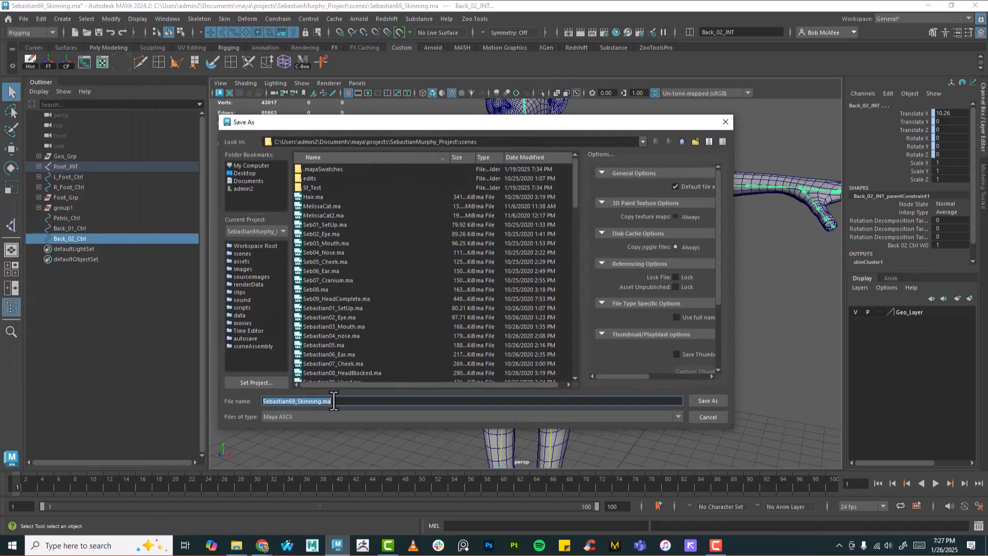
pyautogui.click(335, 403)
pyautogui.hotkey('shift', 'Left')
pyautogui.hotkey('shift', 'Left')
pyautogui.hotkey('shift', 'Left')
pyautogui.hotkey('shift', 'Left')
pyautogui.hotkey('shift', 'Left')
pyautogui.hotkey('shift', 'Left')
pyautogui.hotkey('shift', 'Left')
pyautogui.hotkey('shift', 'Left')
pyautogui.hotkey('shift', 'Left')
pyautogui.hotkey('shift', 'Left')
pyautogui.hotkey('shift', 'Left')
pyautogui.hotkey('shift', 'Left')
pyautogui.hotkey('shift', 'Left')
pyautogui.hotkey('shift', 'Left')
pyautogui.write('70_BackRig')
pyautogui.press('Return')
# Step: Select Back_02_Ctrl plus Back_02_JNT, try rotating both together, and undo the rotation
pyautogui.keyDown('alt'); pyautogui.moveTo(628, 285); pyautogui.dragTo(613, 244); pyautogui.keyUp('alt')
pyautogui.click(639, 247)
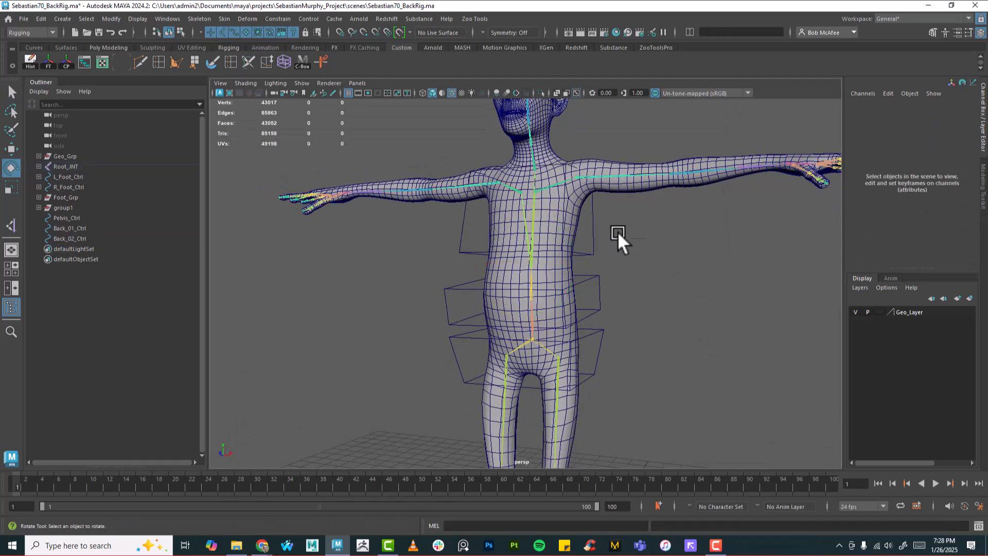
pyautogui.click(592, 248)
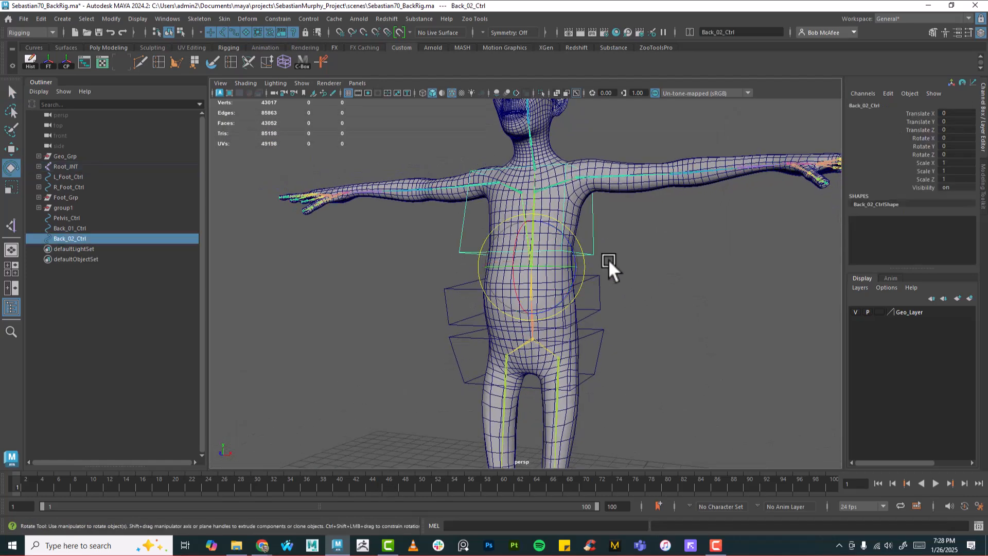
pyautogui.click(548, 237)
pyautogui.moveTo(548, 238)
pyautogui.mouseDown()
pyautogui.moveTo(540, 239)
pyautogui.moveTo(561, 236)
pyautogui.mouseUp()
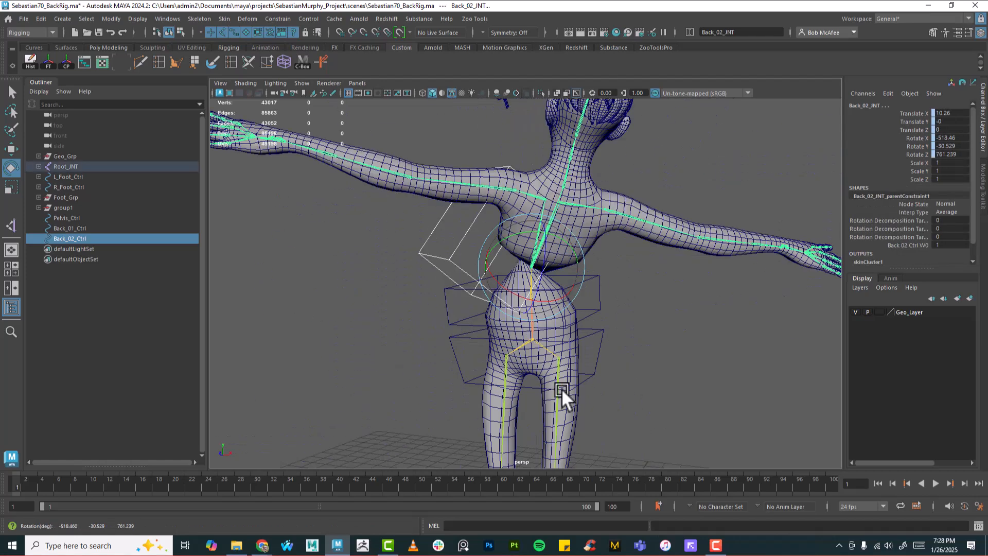
pyautogui.hotkey('ctrl', 'z')
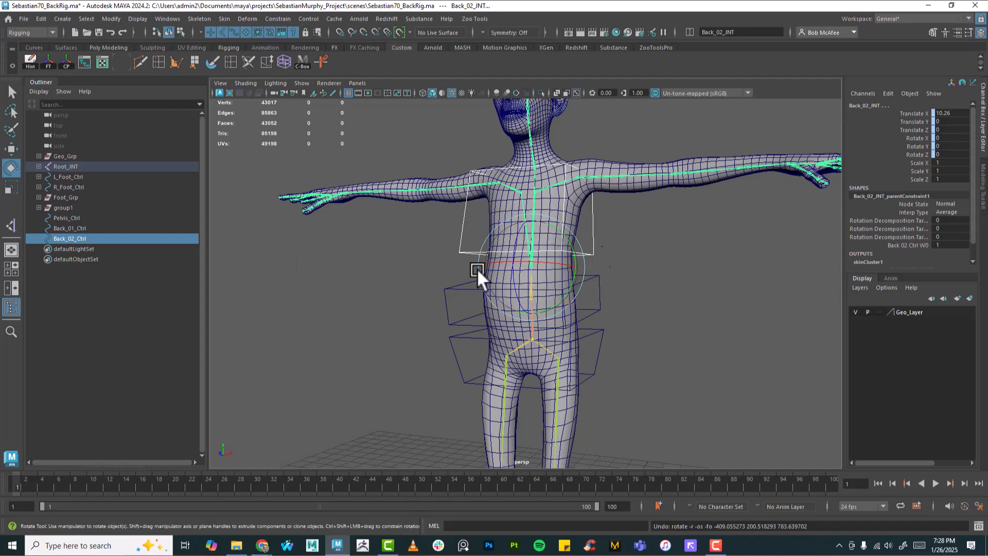
# Step: Select only Back_02_Ctrl, rotate it to test the upper body's movement, and undo the rotation
pyautogui.keyDown('alt'); pyautogui.moveTo(619, 283); pyautogui.dragTo(619, 279); pyautogui.keyUp('alt')
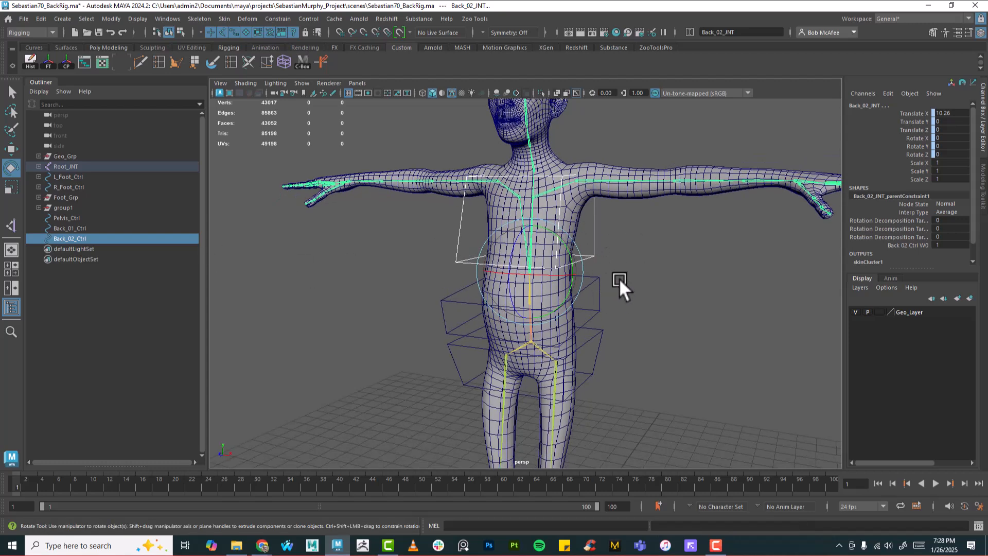
pyautogui.click(737, 295)
pyautogui.click(578, 254)
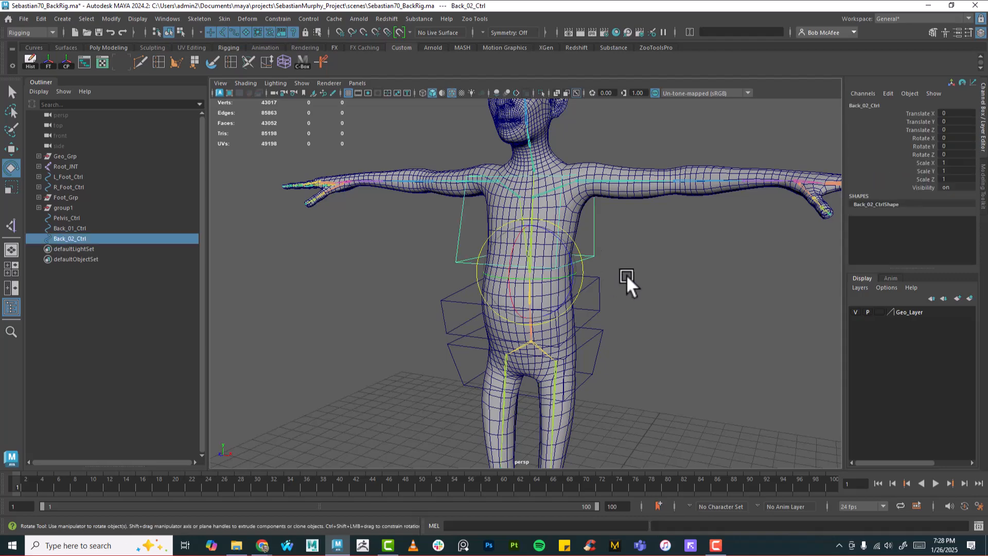
pyautogui.moveTo(555, 246)
pyautogui.mouseDown()
pyautogui.moveTo(536, 257)
pyautogui.moveTo(547, 256)
pyautogui.mouseUp()
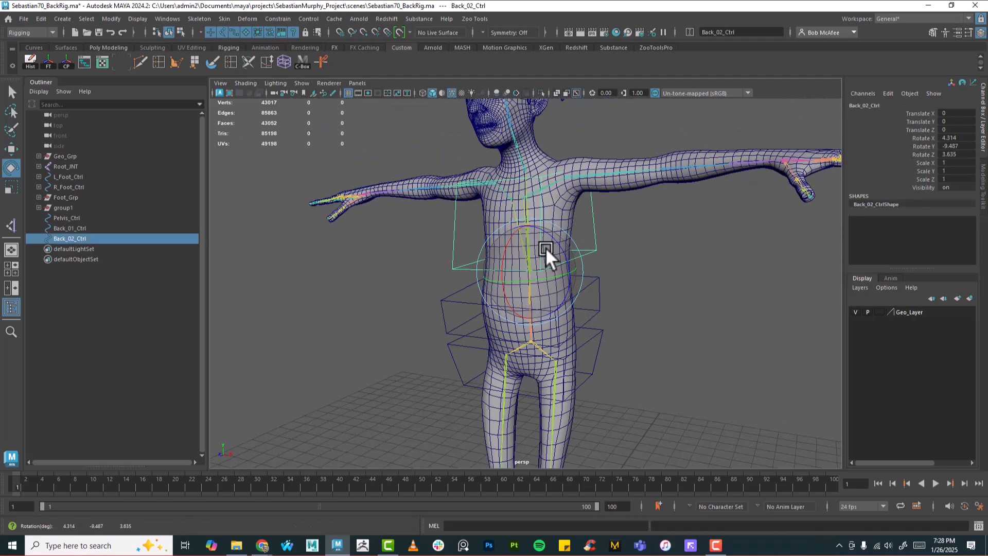
pyautogui.hotkey('ctrl', 'z')
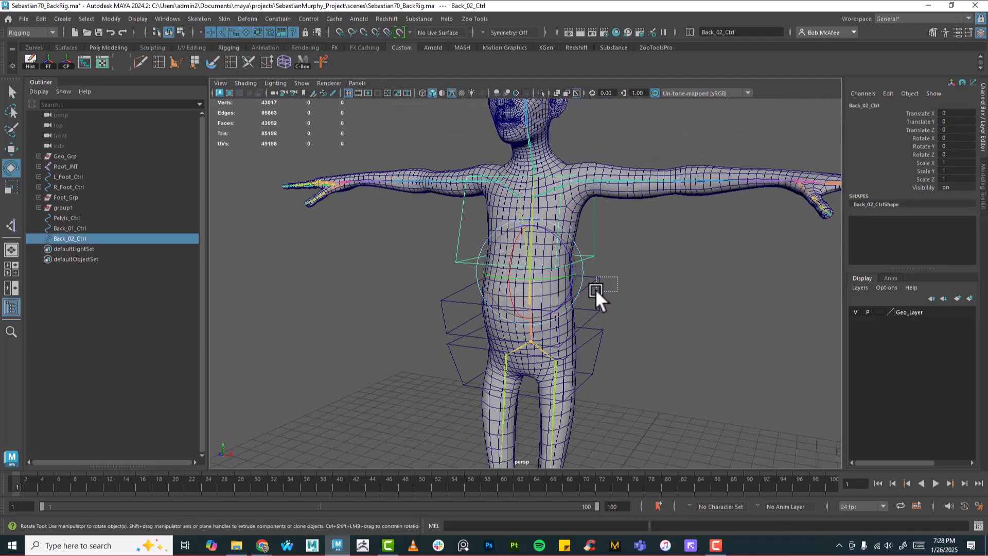
# Step: Add Back_01_Ctrl to the selected Back_02_Ctrl, try rotating both together, and undo the rotation
pyautogui.keyDown('shift'); pyautogui.click(596, 288); pyautogui.keyUp('shift')
pyautogui.moveTo(570, 283); pyautogui.dragTo(590, 294)
pyautogui.hotkey('ctrl', 'z')
# Step: Parent Back_02_Ctrl under Back_01_Ctrl in the control hierarchy
pyautogui.keyDown('alt'); pyautogui.moveTo(662, 311); pyautogui.dragTo(646, 310); pyautogui.keyUp('alt')
pyautogui.click(592, 238)
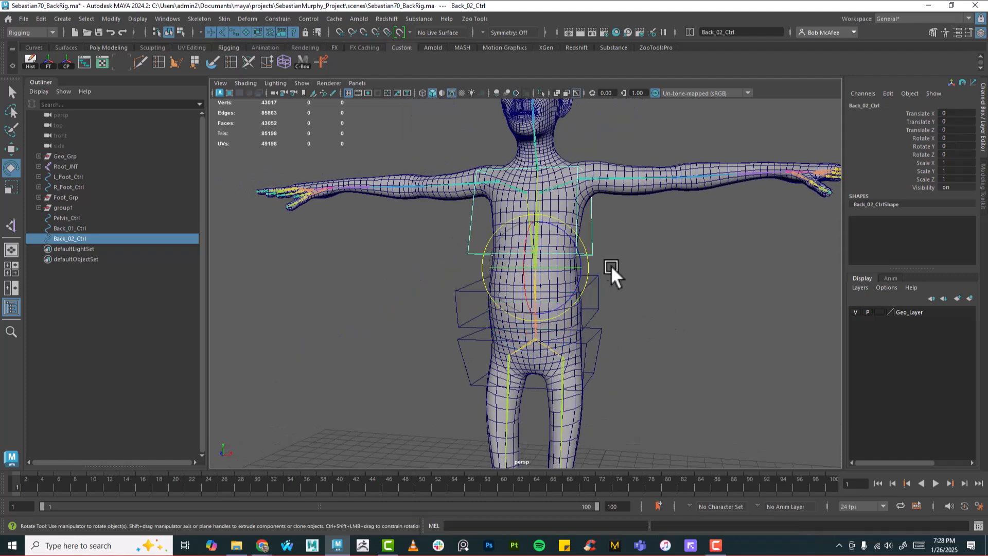
pyautogui.keyDown('shift'); pyautogui.click(597, 293); pyautogui.keyUp('shift')
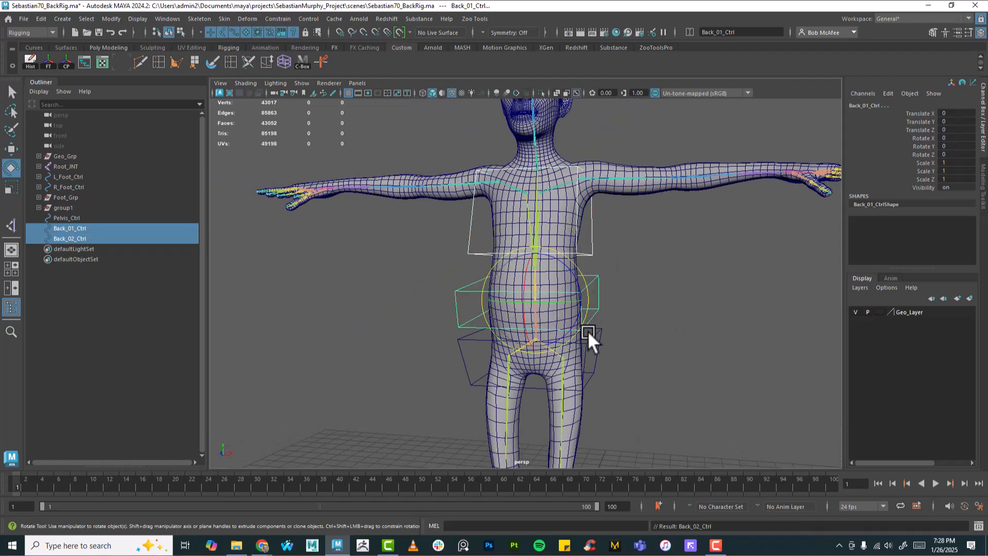
pyautogui.press('p')
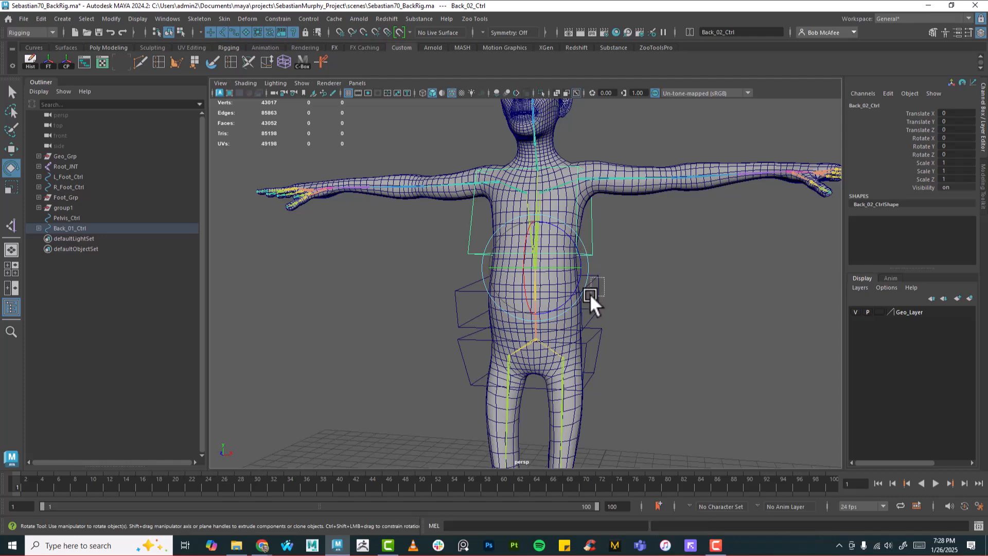
# Step: Rotate Back_01_Ctrl alone to test whether Back_02_Ctrl follows it, and undo the rotation
pyautogui.click(591, 294)
pyautogui.moveTo(561, 277); pyautogui.dragTo(541, 261)
pyautogui.hotkey('ctrl', 'z')
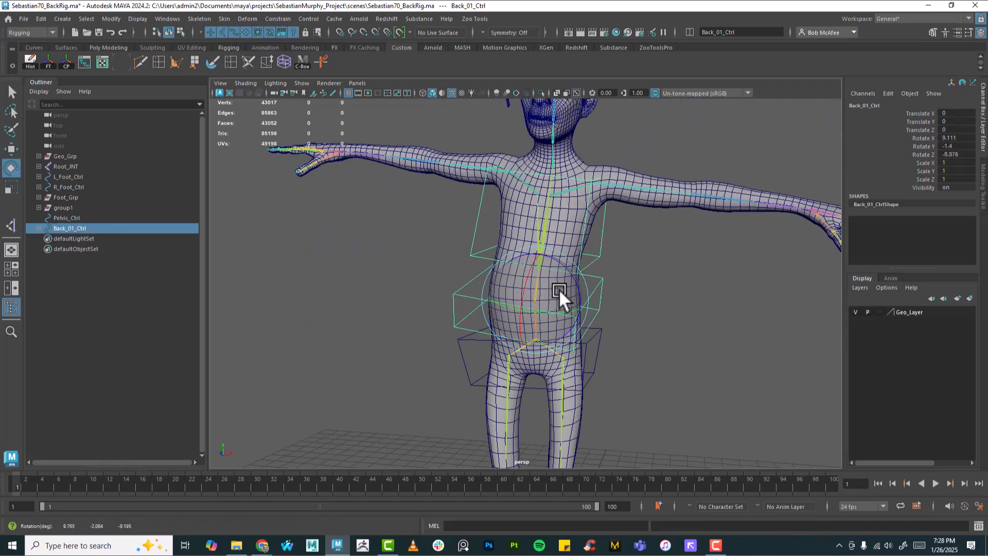
# Step: Try bending the spine by rotating Back_02_Ctrl together with Back_01_Ctrl, and undo the rotation
pyautogui.click(594, 256)
pyautogui.moveTo(573, 255)
pyautogui.mouseDown()
pyautogui.moveTo(564, 242)
pyautogui.moveTo(576, 261)
pyautogui.mouseUp()
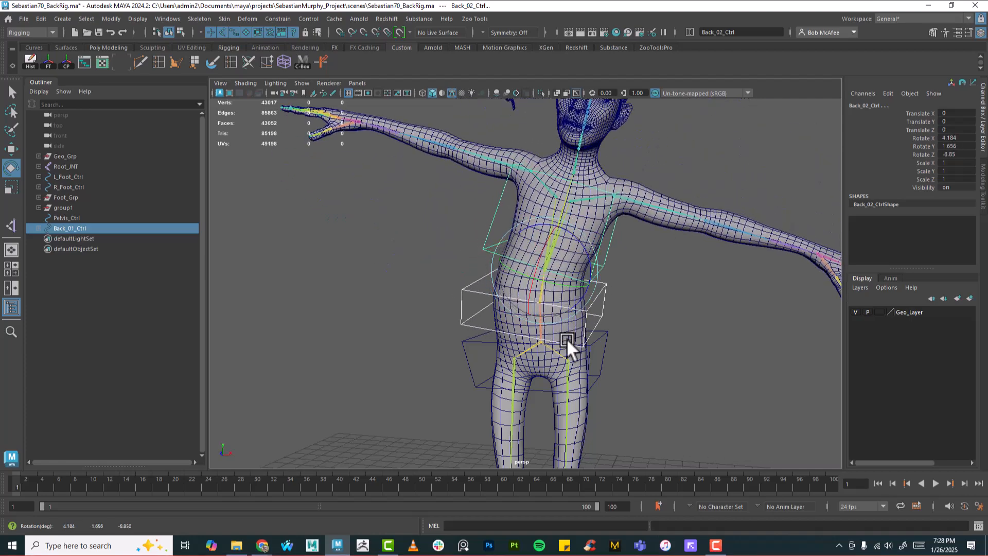
pyautogui.hotkey('ctrl', 'z')
# Step: Select Pelvis_Ctrl, try moving it away from the body, and undo the move
pyautogui.keyDown('alt'); pyautogui.moveTo(654, 339); pyautogui.dragTo(565, 264); pyautogui.keyUp('alt')
pyautogui.click(605, 294)
pyautogui.hotkey('ctrl', 'z')
pyautogui.keyDown('alt'); pyautogui.moveTo(634, 303); pyautogui.dragTo(684, 330); pyautogui.keyUp('alt')
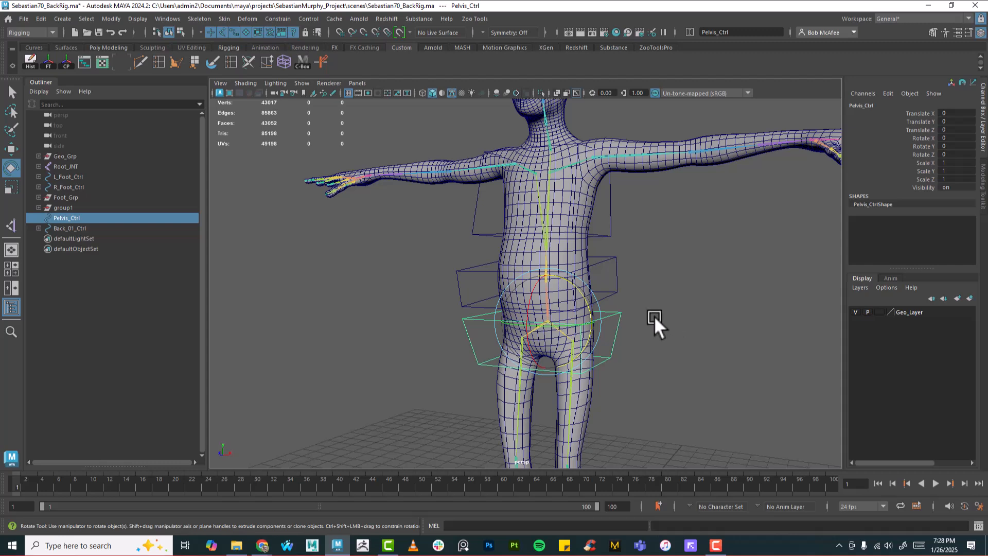
pyautogui.press('w')
pyautogui.moveTo(554, 318); pyautogui.dragTo(610, 367)
pyautogui.hotkey('ctrl', 'z')
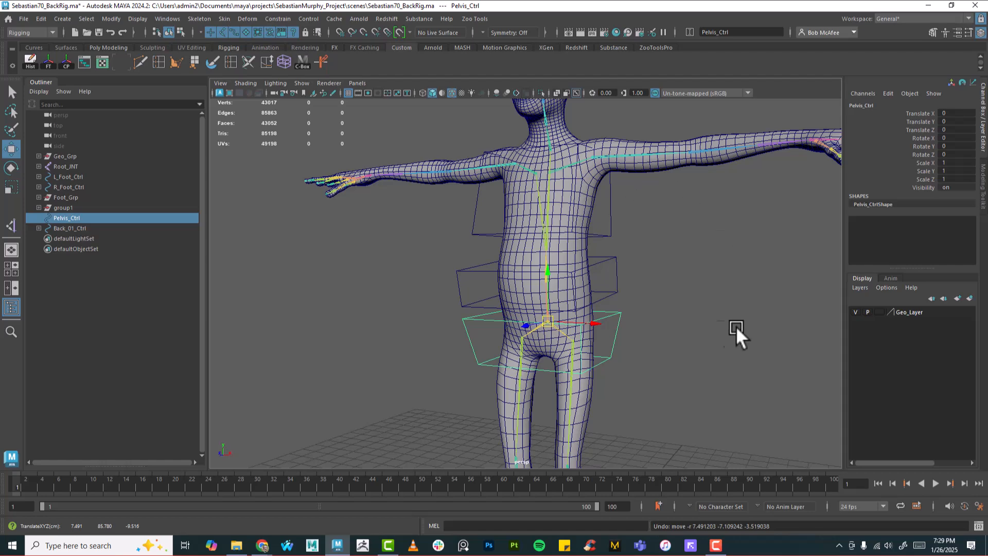
# Step: Create a NURBS circle, hide the character mesh, and snap the circle onto the root joint
pyautogui.keyDown('alt'); pyautogui.moveTo(725, 326); pyautogui.dragTo(657, 327, button='right'); pyautogui.keyUp('alt')
pyautogui.keyDown('alt'); pyautogui.moveTo(657, 327); pyautogui.dragTo(672, 342); pyautogui.keyUp('alt')
pyautogui.click(530, 298)
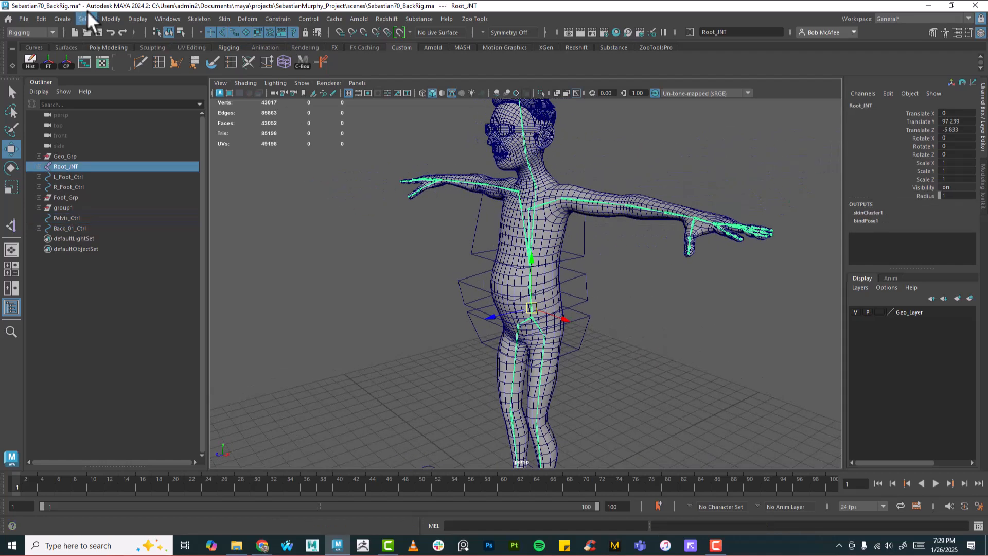
pyautogui.click(56, 17)
pyautogui.moveTo(103, 53)
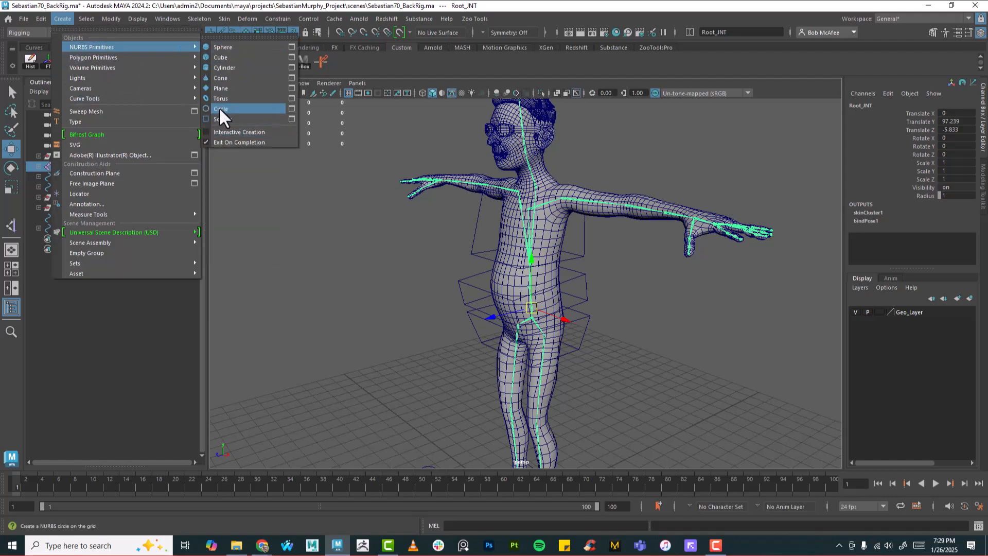
pyautogui.click(220, 109)
pyautogui.keyDown('alt'); pyautogui.moveTo(664, 296); pyautogui.dragTo(666, 289, button='middle'); pyautogui.keyUp('alt')
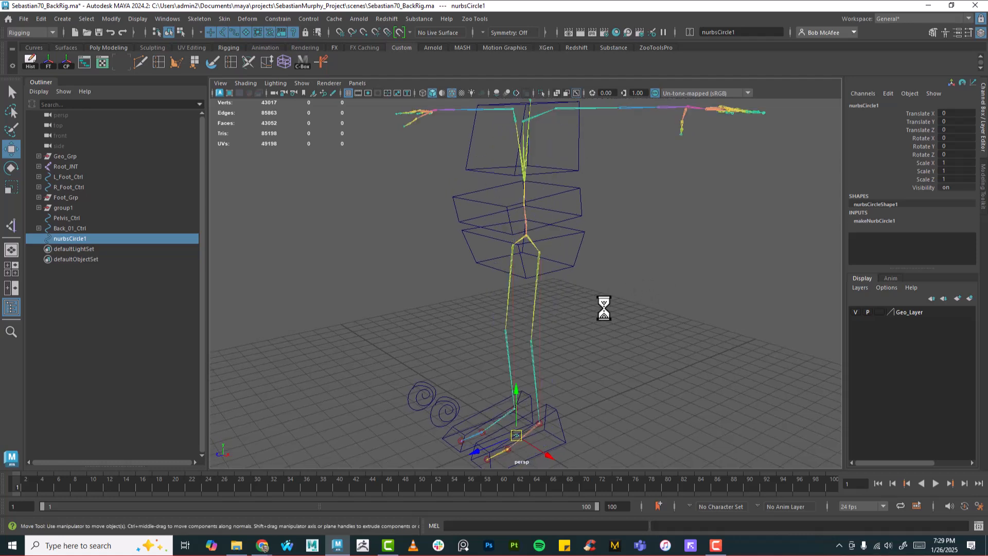
pyautogui.press('v')
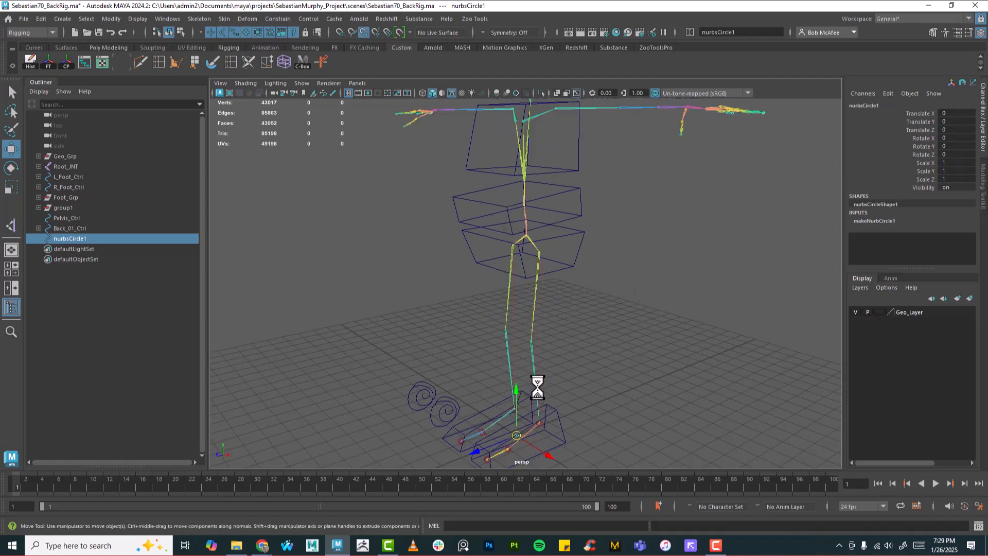
pyautogui.moveTo(518, 435); pyautogui.dragTo(516, 227)
# Step: Scale the circle uniformly to about 33.7 around the hips, and freeze its transformations and delete its history
pyautogui.press('r')
pyautogui.moveTo(530, 234); pyautogui.dragTo(600, 290)
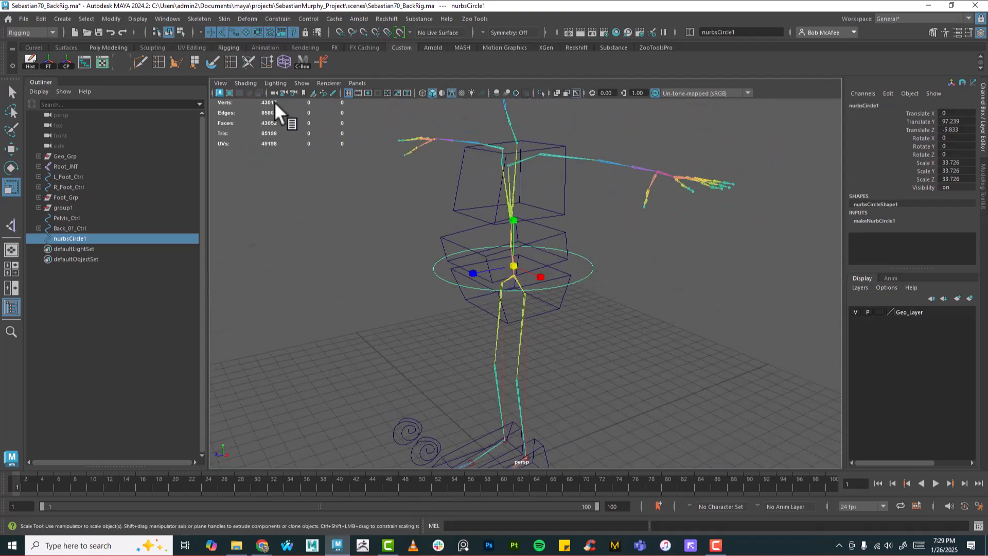
pyautogui.click(48, 62)
pyautogui.click(30, 61)
# Step: Rename the circle control as Upper_Body_Ctrl
pyautogui.click(869, 105)
pyautogui.doubleClick(869, 105)
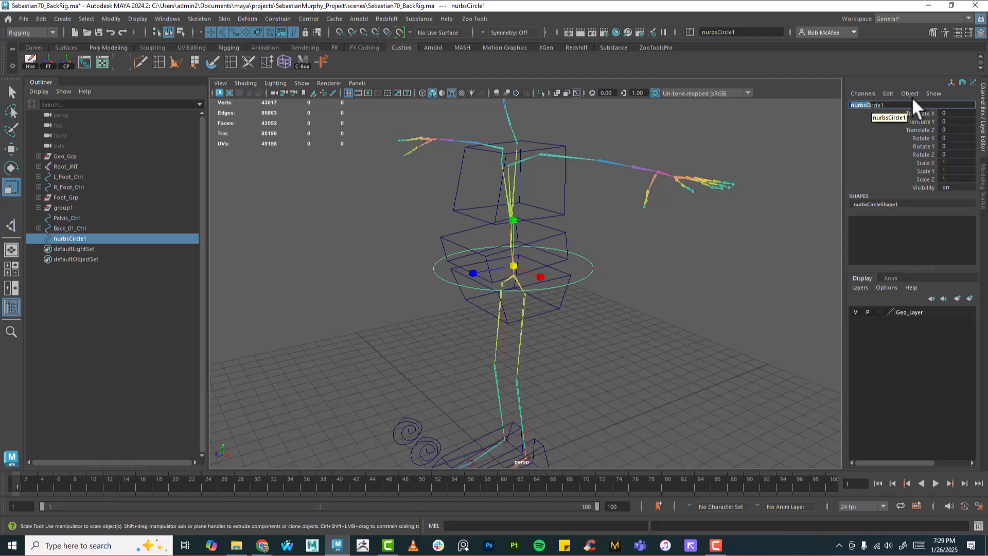
pyautogui.moveTo(910, 106); pyautogui.dragTo(837, 108)
pyautogui.write('Upper Bod')
pyautogui.press('Return')
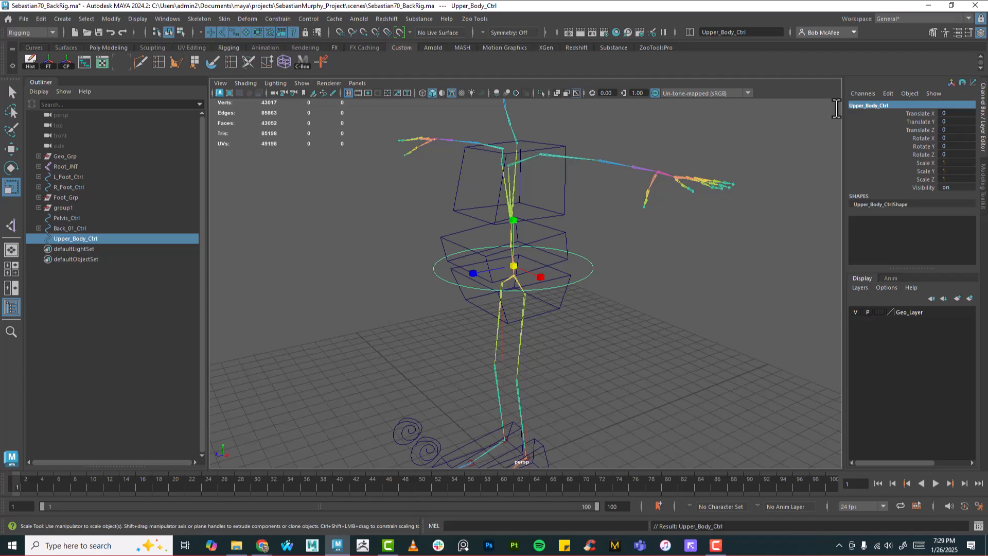
# Step: Parent-constrain Root_JNT to Upper_Body_Ctrl, and clear the selection
pyautogui.keyDown('alt'); pyautogui.moveTo(681, 336); pyautogui.dragTo(651, 304); pyautogui.keyUp('alt')
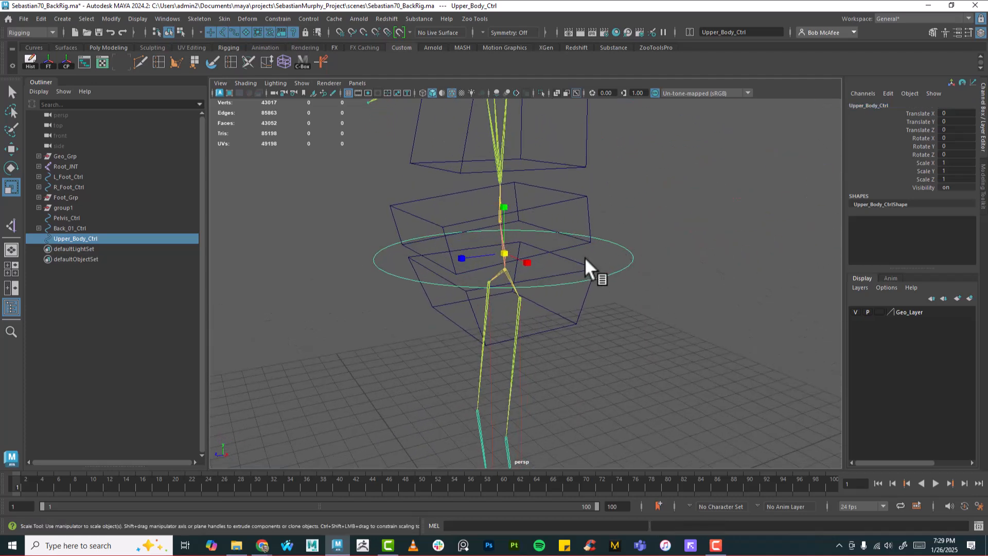
pyautogui.keyDown('shift'); pyautogui.click(499, 230); pyautogui.keyUp('shift')
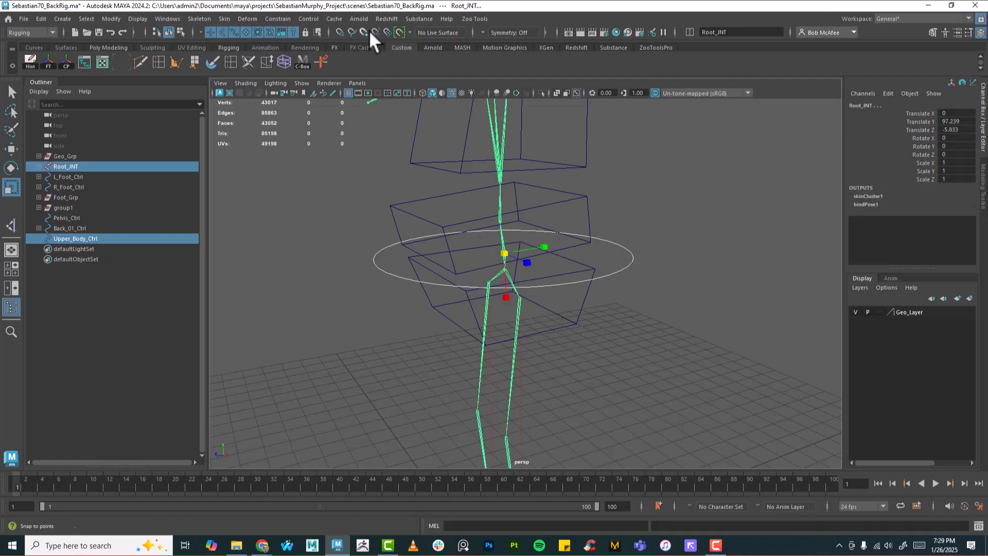
pyautogui.click(276, 18)
pyautogui.click(289, 47)
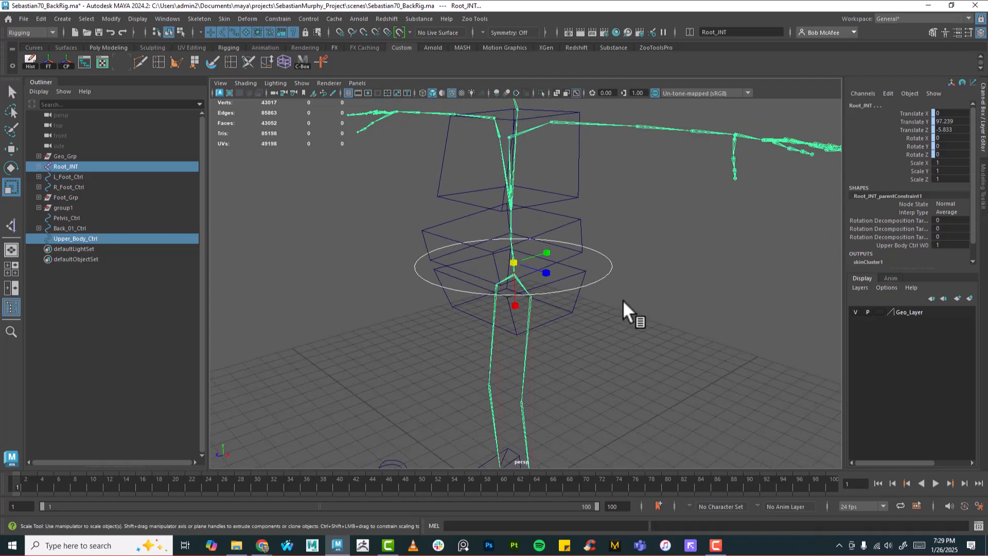
pyautogui.click(691, 342)
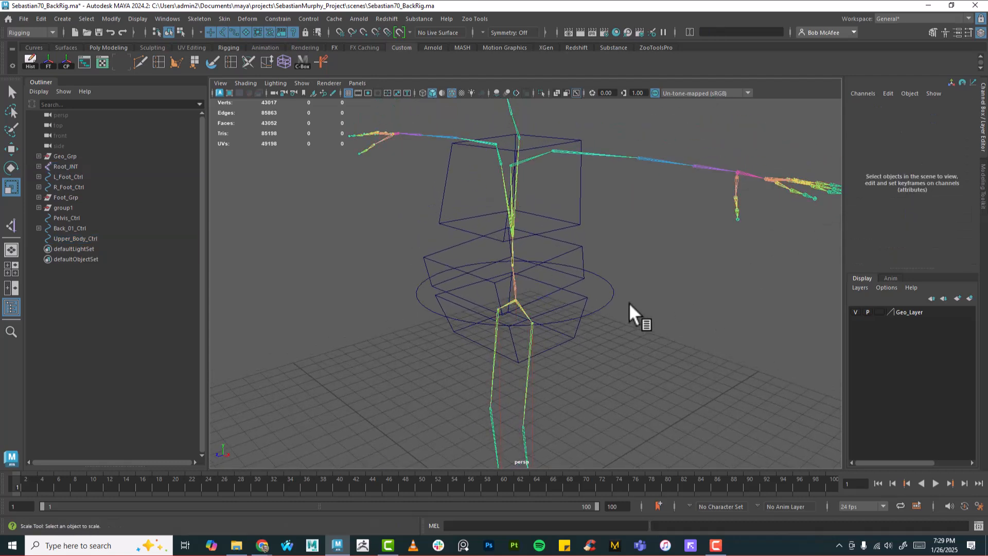
# Step: Move Upper_Body_Ctrl to test how the skeleton follows, and undo the move
pyautogui.click(612, 297)
pyautogui.press('w')
pyautogui.moveTo(526, 289); pyautogui.dragTo(554, 282)
pyautogui.hotkey('ctrl', 'z')
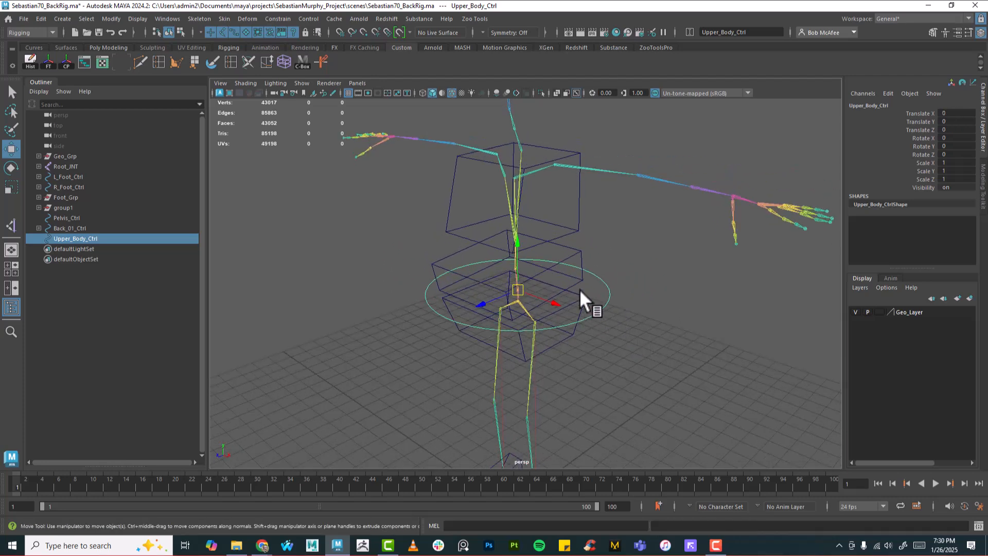
# Step: Parent Pelvis_Ctrl and Back_01_Ctrl under Upper_Body_Ctrl in the hierarchy
pyautogui.click(585, 298)
pyautogui.keyDown('shift'); pyautogui.click(581, 281); pyautogui.keyUp('shift')
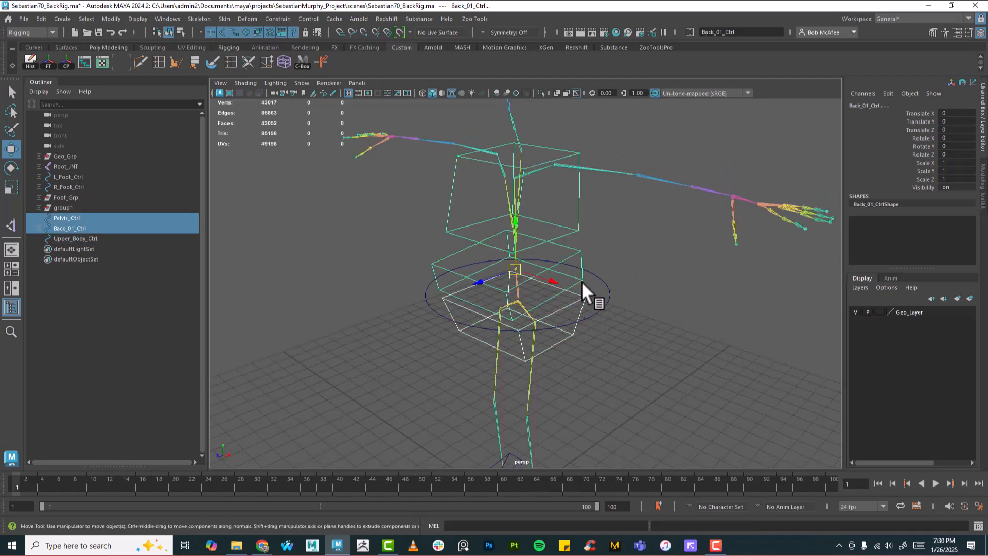
pyautogui.keyDown('shift'); pyautogui.click(606, 294); pyautogui.keyUp('shift')
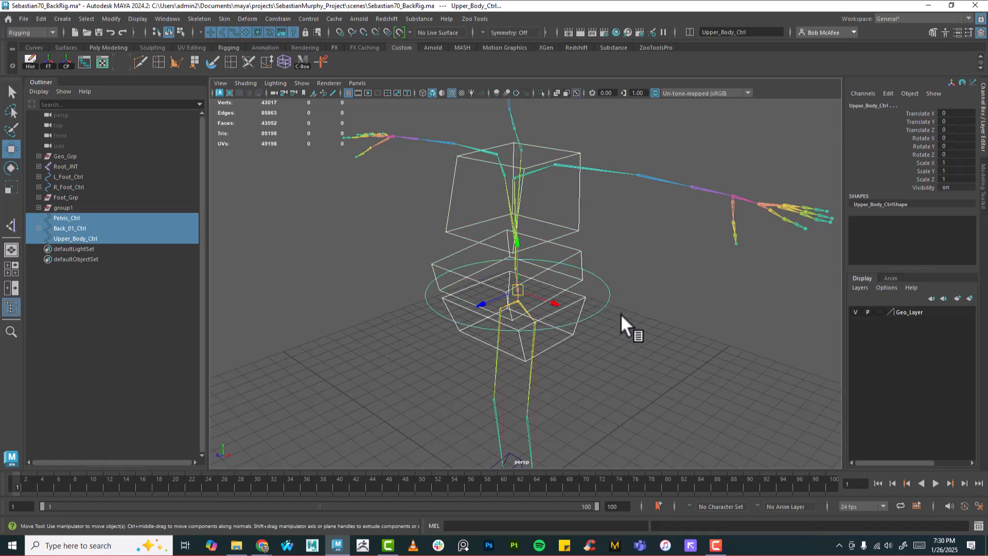
pyautogui.press('p')
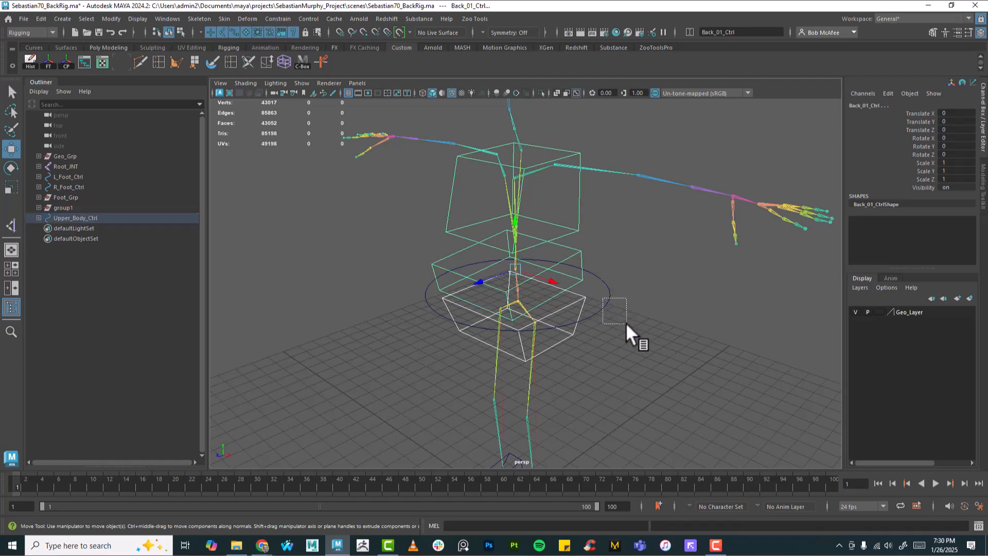
pyautogui.keyDown('alt'); pyautogui.moveTo(588, 317); pyautogui.dragTo(607, 297); pyautogui.keyUp('alt')
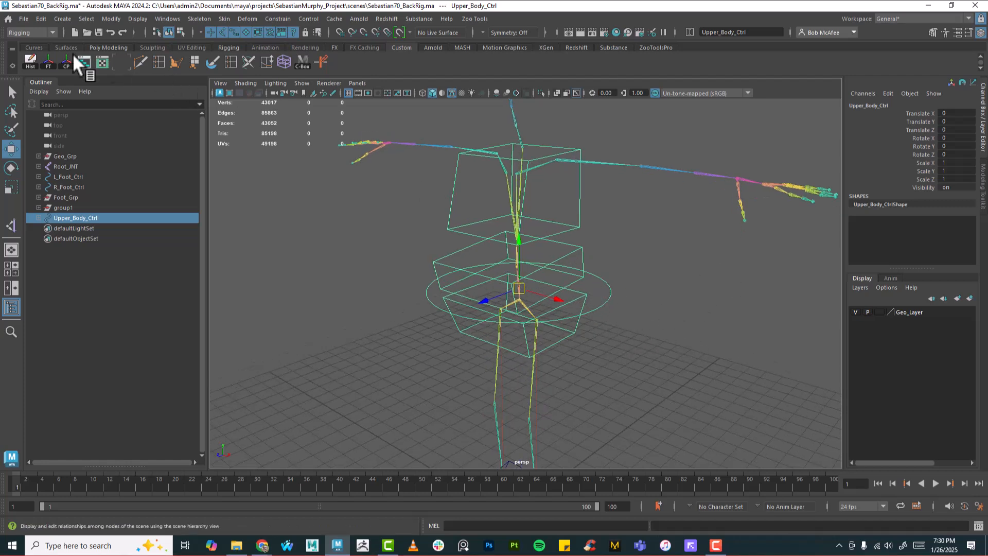
pyautogui.click(41, 19)
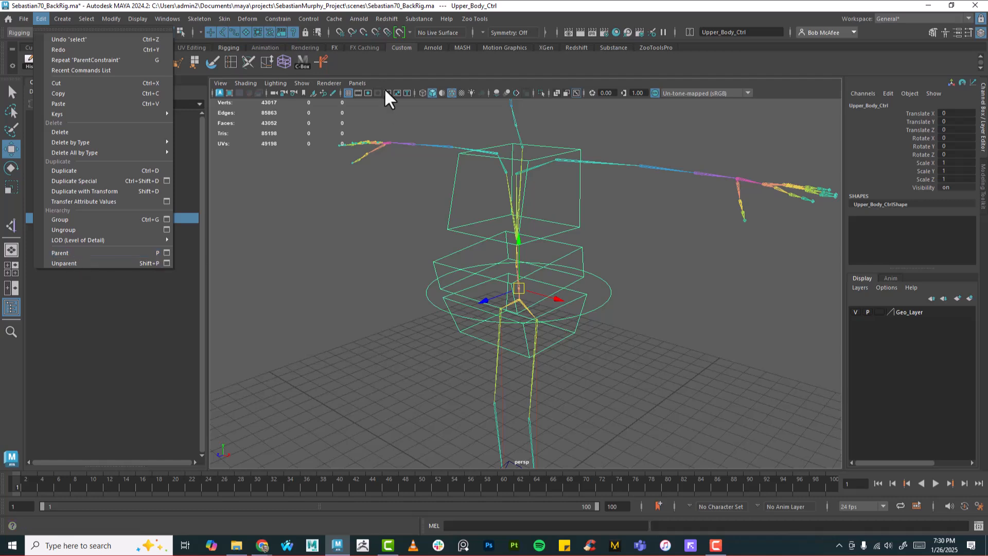
pyautogui.moveTo(279, 20)
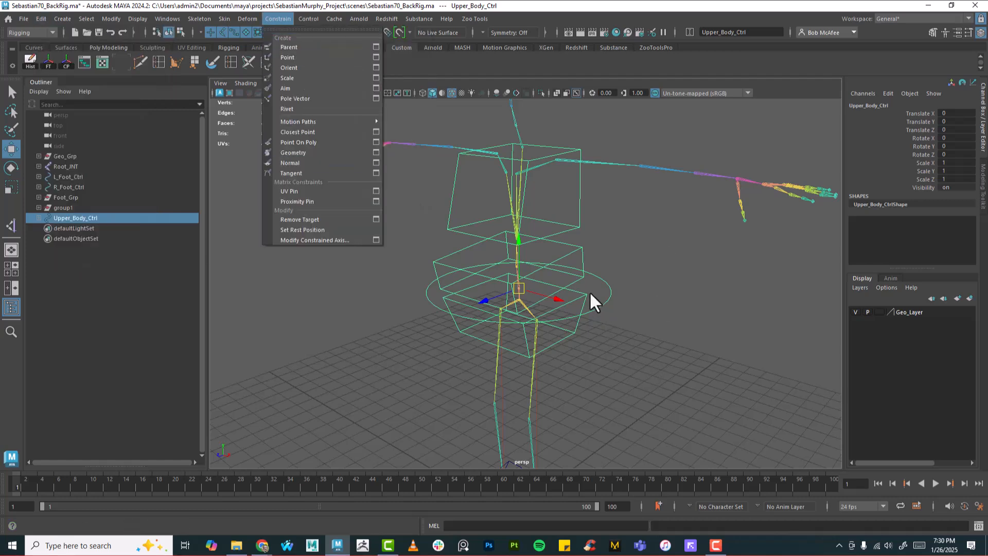
# Step: Try moving Upper_Body_Ctrl with its child controls in different directions, and undo both moves
pyautogui.click(605, 307)
pyautogui.moveTo(517, 289); pyautogui.dragTo(490, 305)
pyautogui.scroll(-4, 515, 322)
pyautogui.keyDown('alt'); pyautogui.moveTo(532, 335); pyautogui.dragTo(559, 329); pyautogui.keyUp('alt')
pyautogui.moveTo(513, 297); pyautogui.dragTo(533, 309)
pyautogui.hotkey('ctrl', 'z')
pyautogui.hotkey('ctrl', 'z')
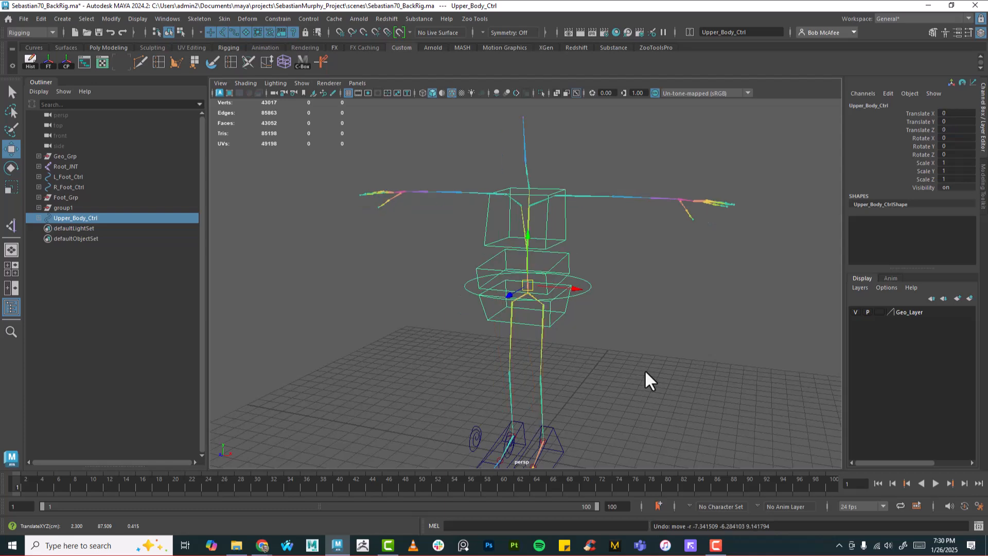
# Step: Show the character mesh again, test-move Upper_Body_Ctrl with it, and undo the move
pyautogui.hotkey('alt', '2')
pyautogui.keyDown('alt'); pyautogui.moveTo(629, 340); pyautogui.dragTo(629, 326); pyautogui.keyUp('alt')
pyautogui.moveTo(542, 288); pyautogui.dragTo(563, 282)
pyautogui.hotkey('ctrl', 'z')
# Step: Rotate Pelvis_Ctrl to test the hip movement on the mesh, and undo the rotation
pyautogui.click(567, 311)
pyautogui.press('e')
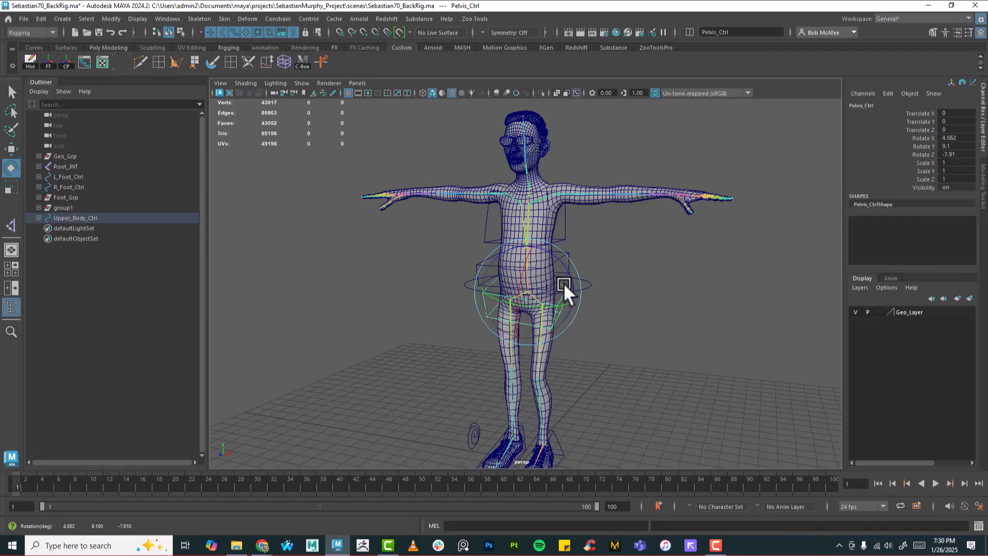
pyautogui.hotkey('ctrl', 'z')
# Step: Try bending the torso mesh with Back_01_Ctrl and Back_02_Ctrl, undo the rotations, and clear the selection
pyautogui.click(562, 256)
pyautogui.moveTo(554, 240)
pyautogui.mouseDown()
pyautogui.moveTo(532, 236)
pyautogui.moveTo(551, 241)
pyautogui.mouseUp()
pyautogui.hotkey('ctrl', 'z')
pyautogui.scroll(3, 667, 344)
pyautogui.keyDown('alt'); pyautogui.moveTo(580, 310); pyautogui.dragTo(587, 350, button='middle'); pyautogui.keyUp('alt')
pyautogui.keyDown('alt'); pyautogui.moveTo(598, 359); pyautogui.dragTo(567, 359); pyautogui.keyUp('alt')
pyautogui.moveTo(632, 339)
pyautogui.keyDown('alt'); pyautogui.mouseDown()
pyautogui.moveTo(605, 338)
pyautogui.moveTo(638, 336)
pyautogui.mouseUp(); pyautogui.keyUp('alt')
pyautogui.keyDown('alt'); pyautogui.moveTo(548, 344); pyautogui.dragTo(566, 348); pyautogui.keyUp('alt')
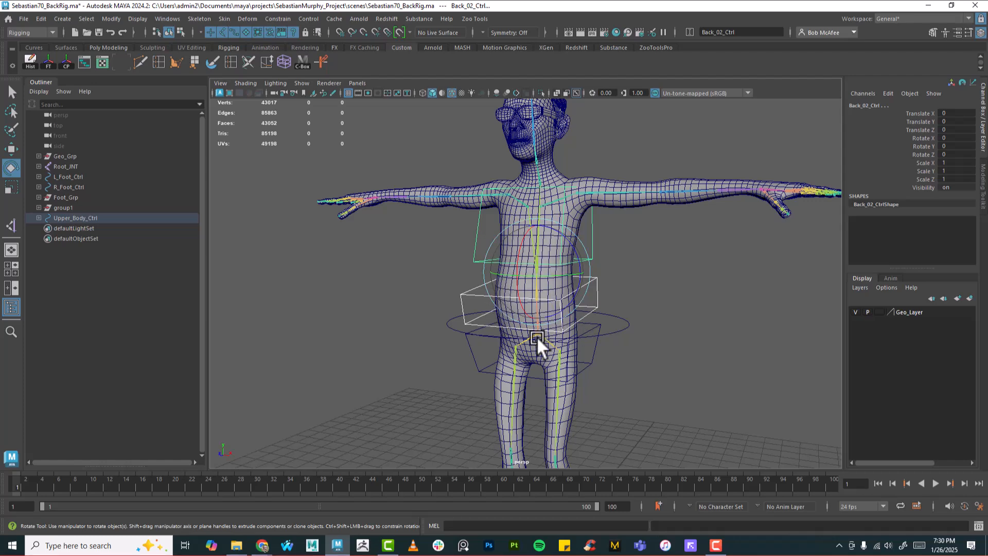
pyautogui.keyDown('alt'); pyautogui.moveTo(544, 225); pyautogui.dragTo(690, 307); pyautogui.keyUp('alt')
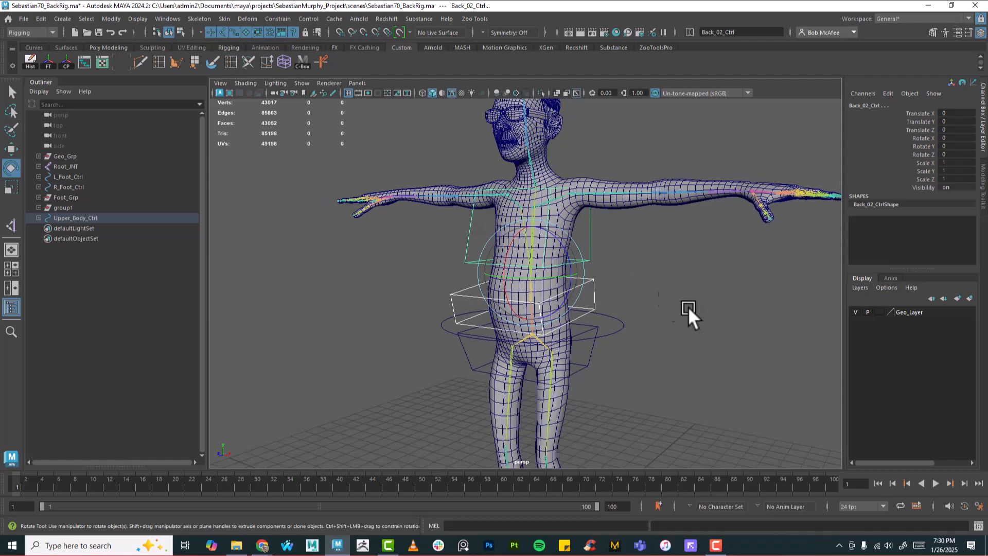
pyautogui.moveTo(539, 249); pyautogui.dragTo(519, 335)
pyautogui.hotkey('ctrl', 'z')
pyautogui.click(638, 311)
# Step: Hide the character mesh, create a NURBS circle, and snap it to the joint at the base of the neck
pyautogui.keyDown('alt'); pyautogui.moveTo(519, 336); pyautogui.dragTo(609, 302, button='right'); pyautogui.keyUp('alt')
pyautogui.keyDown('alt'); pyautogui.moveTo(610, 302); pyautogui.dragTo(588, 307); pyautogui.keyUp('alt')
pyautogui.keyDown('alt'); pyautogui.moveTo(588, 306); pyautogui.dragTo(627, 333, button='right'); pyautogui.keyUp('alt')
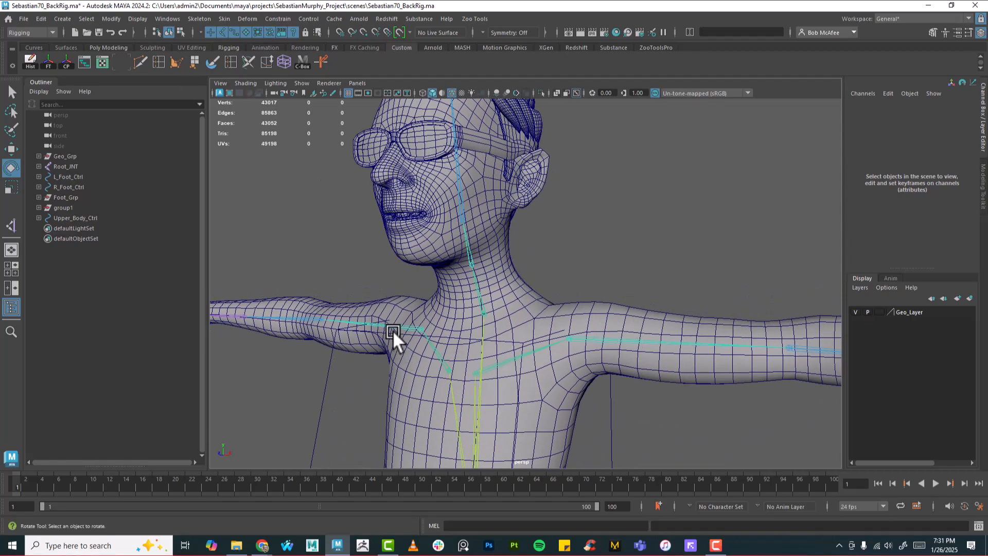
pyautogui.hotkey('alt', '2')
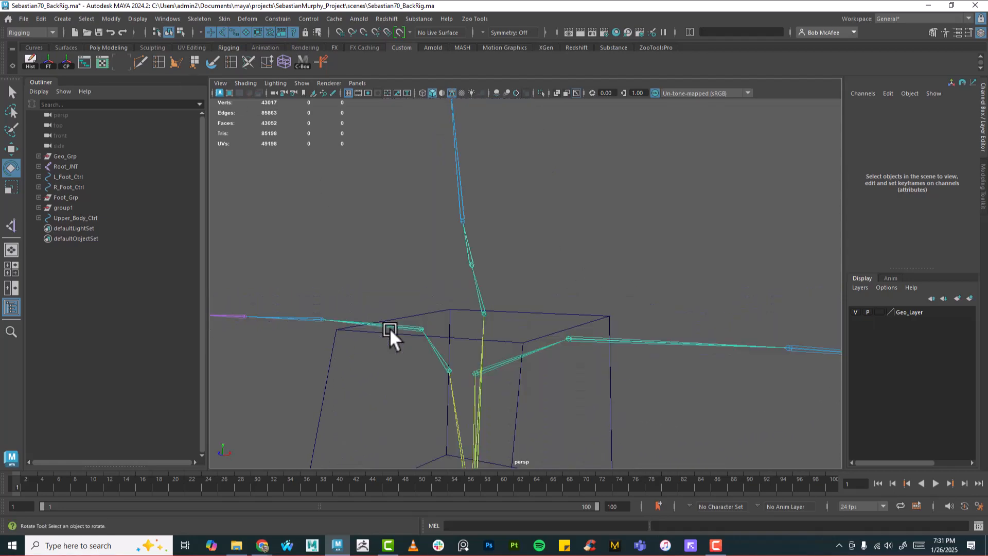
pyautogui.click(62, 18)
pyautogui.moveTo(77, 48)
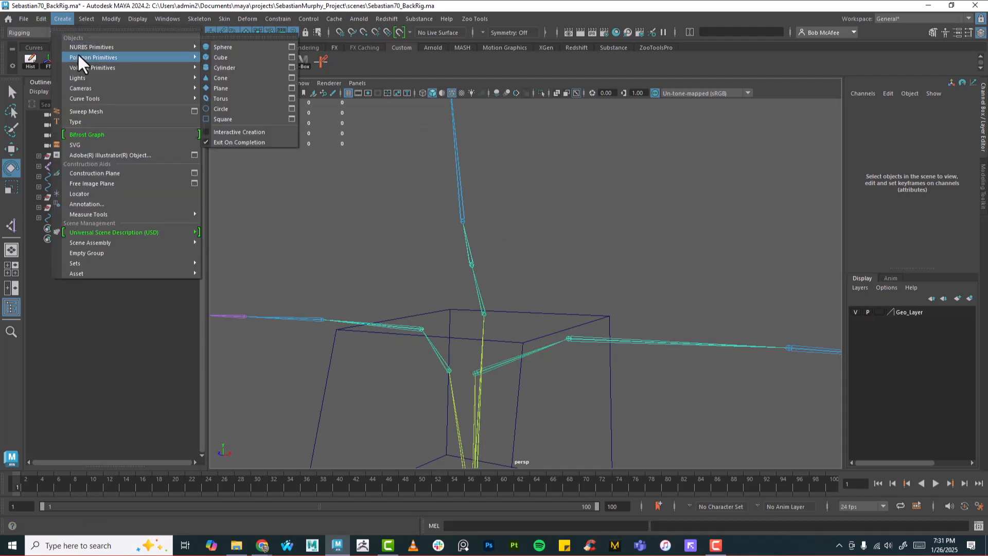
pyautogui.click(221, 109)
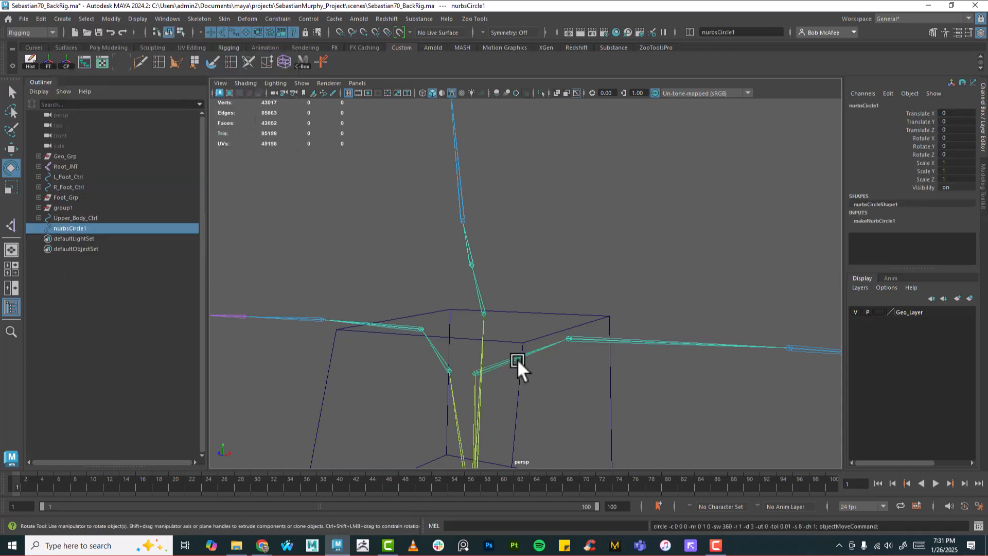
pyautogui.press('w')
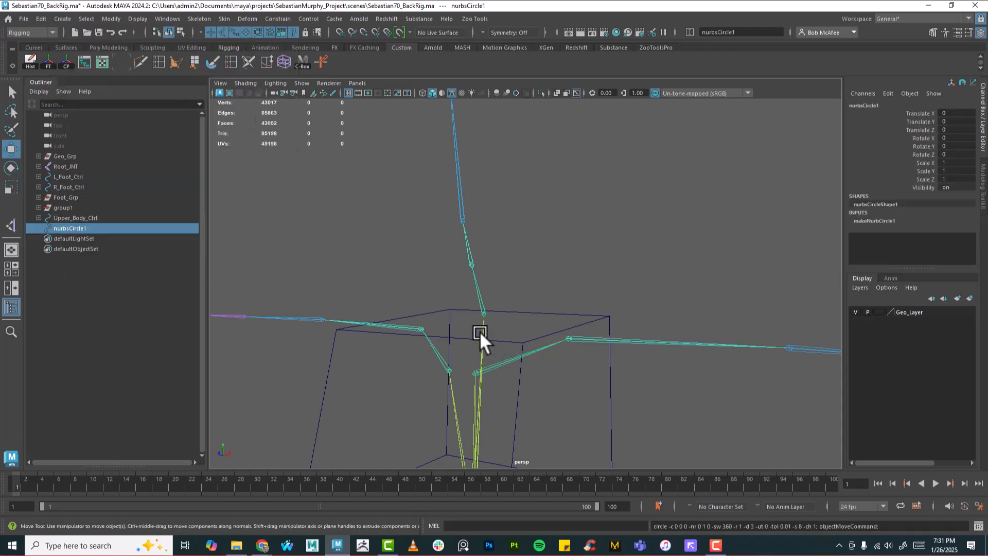
pyautogui.press('v')
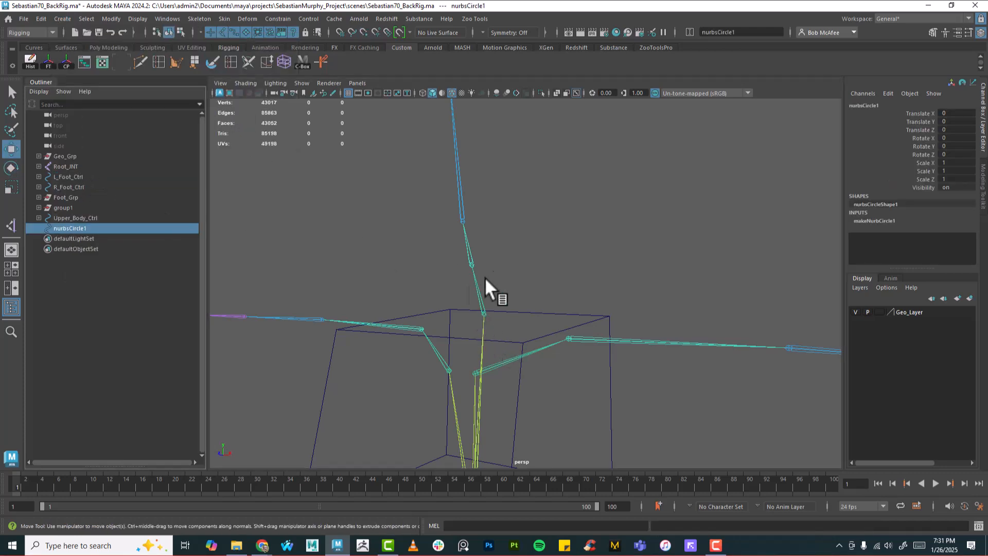
pyautogui.middleClick(486, 319)
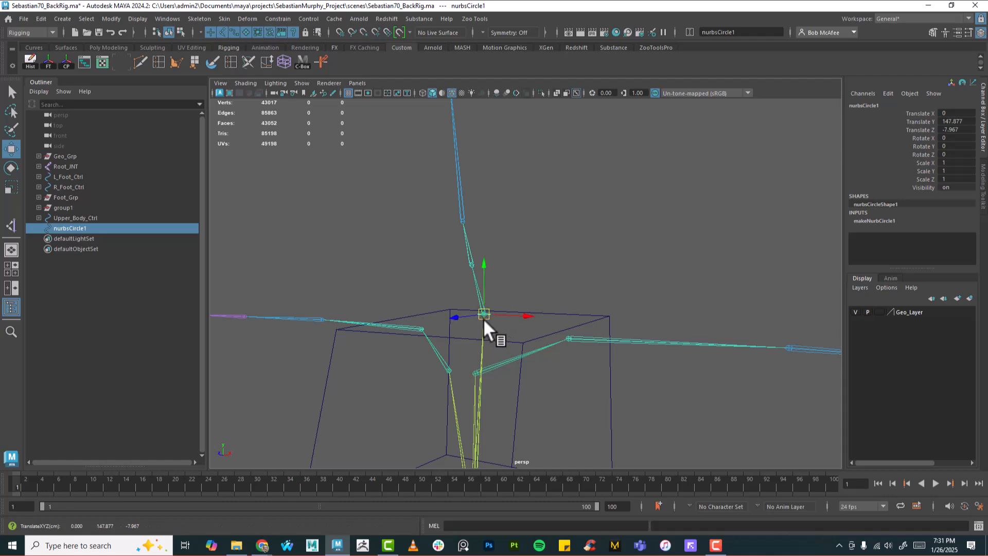
# Step: Scale the circle at the neck base uniformly to about 16.16
pyautogui.press('r')
pyautogui.moveTo(483, 317); pyautogui.dragTo(560, 351)
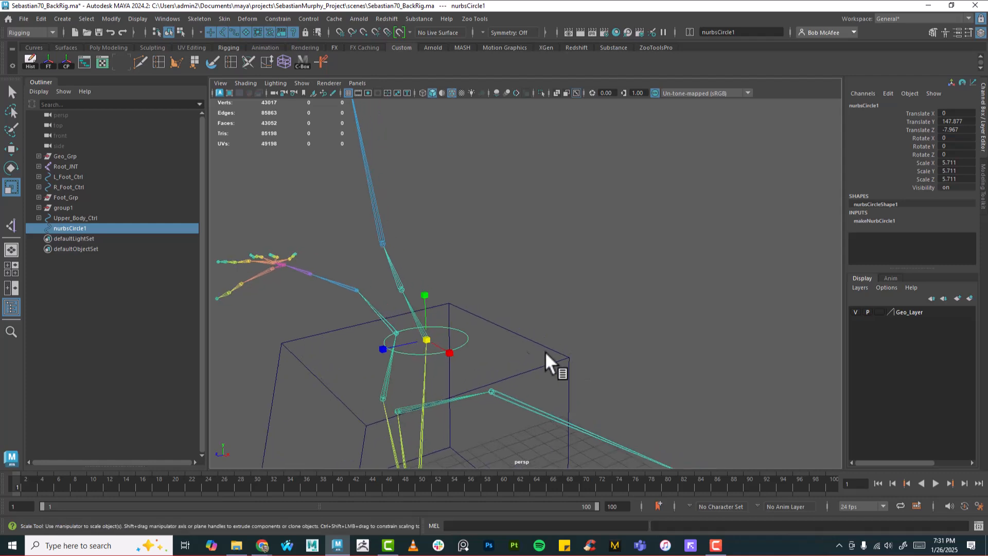
pyautogui.moveTo(427, 341); pyautogui.dragTo(538, 314)
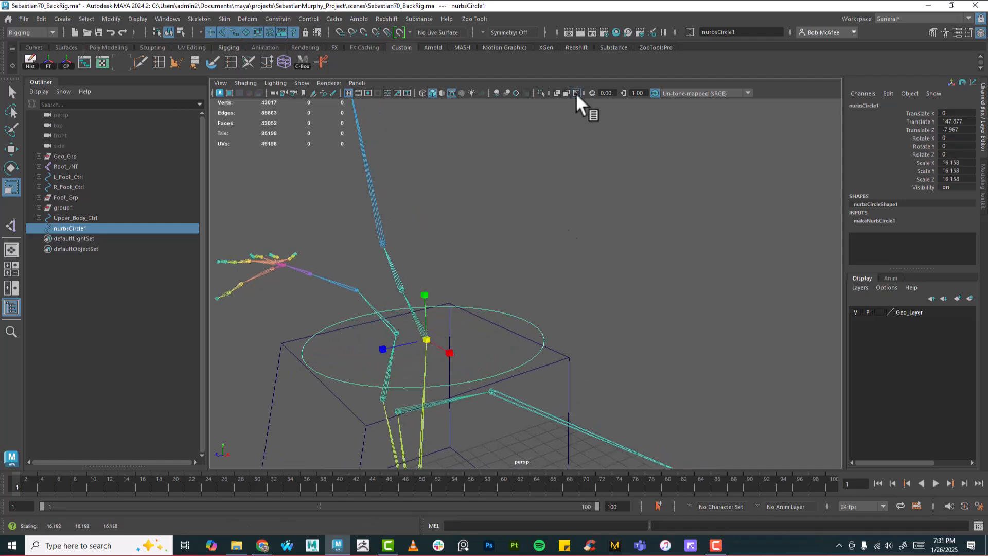
pyautogui.click(542, 93)
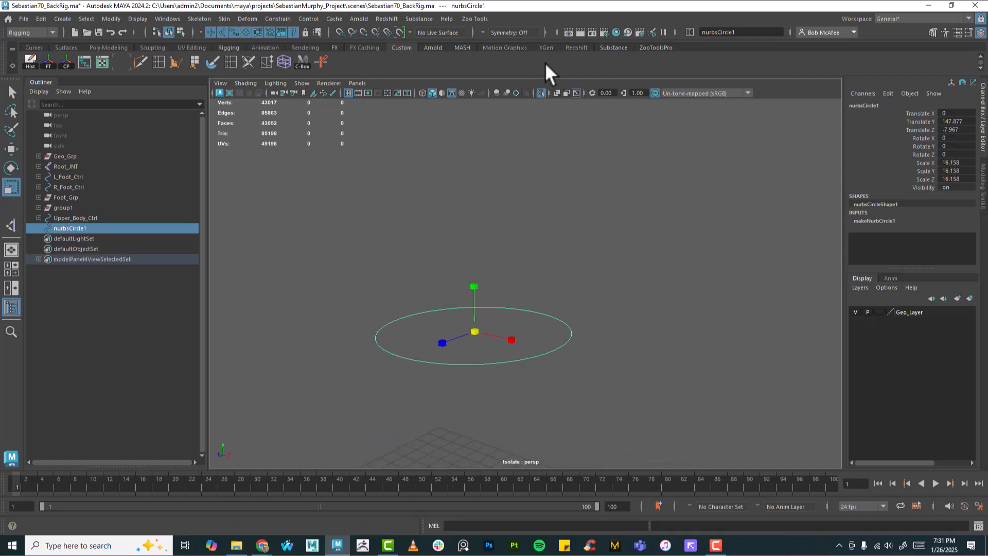
pyautogui.click(542, 94)
# Step: With the mesh shown, raise the circle to about Y 150.6, scale it to about 12.96, and tilt it about 12.3 degrees around X
pyautogui.keyDown('alt'); pyautogui.moveTo(551, 184); pyautogui.dragTo(571, 229); pyautogui.keyUp('alt')
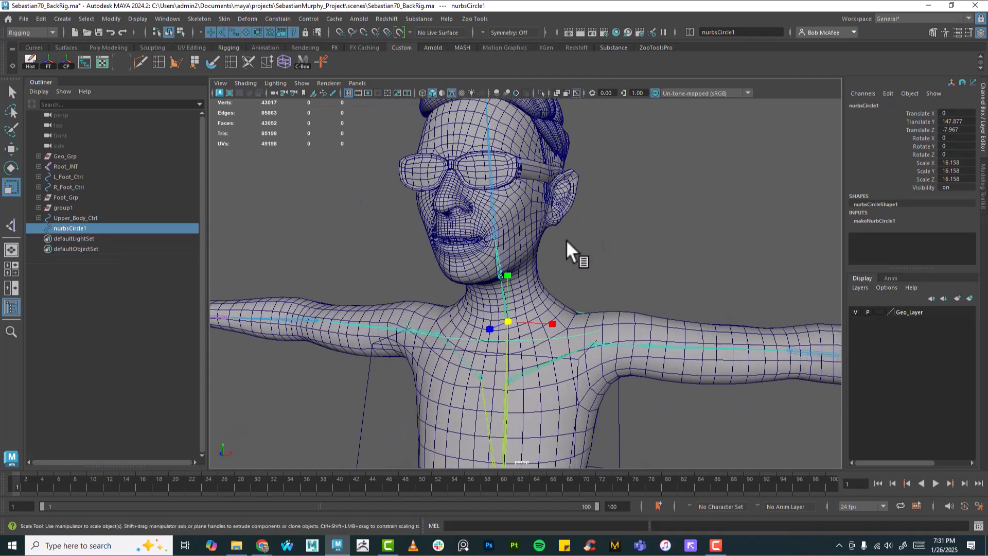
pyautogui.press('w')
pyautogui.moveTo(509, 278); pyautogui.dragTo(481, 303)
pyautogui.press('r')
pyautogui.keyDown('alt'); pyautogui.moveTo(551, 299); pyautogui.dragTo(539, 255); pyautogui.keyUp('alt')
pyautogui.press('e')
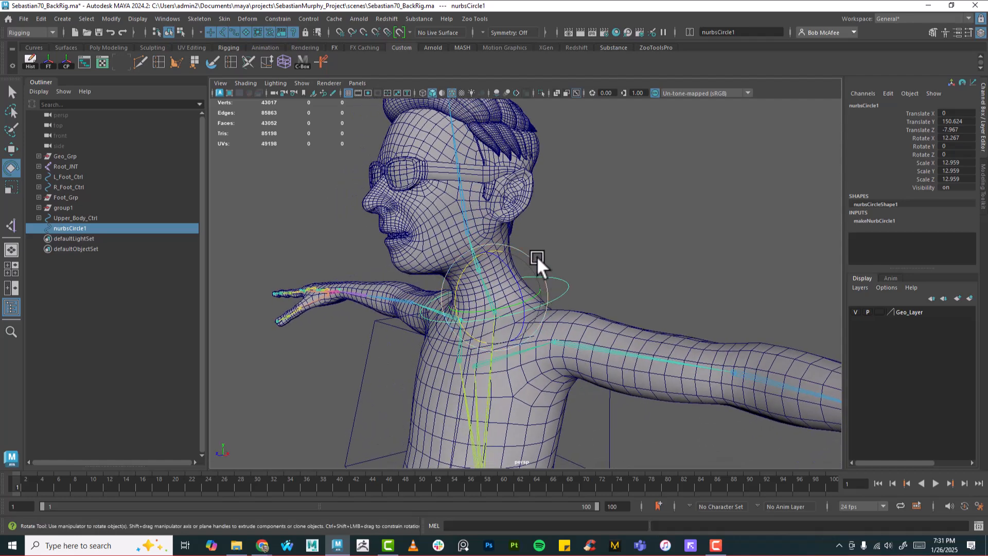
# Step: Duplicate the neck circle, move the copy up to about Y 156.3 and Z -5.6, and scale it to about 10.6
pyautogui.hotkey('ctrl', 'd')
pyautogui.press('w')
pyautogui.moveTo(493, 260); pyautogui.dragTo(490, 229)
pyautogui.keyDown('alt'); pyautogui.moveTo(534, 258); pyautogui.dragTo(570, 292); pyautogui.keyUp('alt')
pyautogui.press('r')
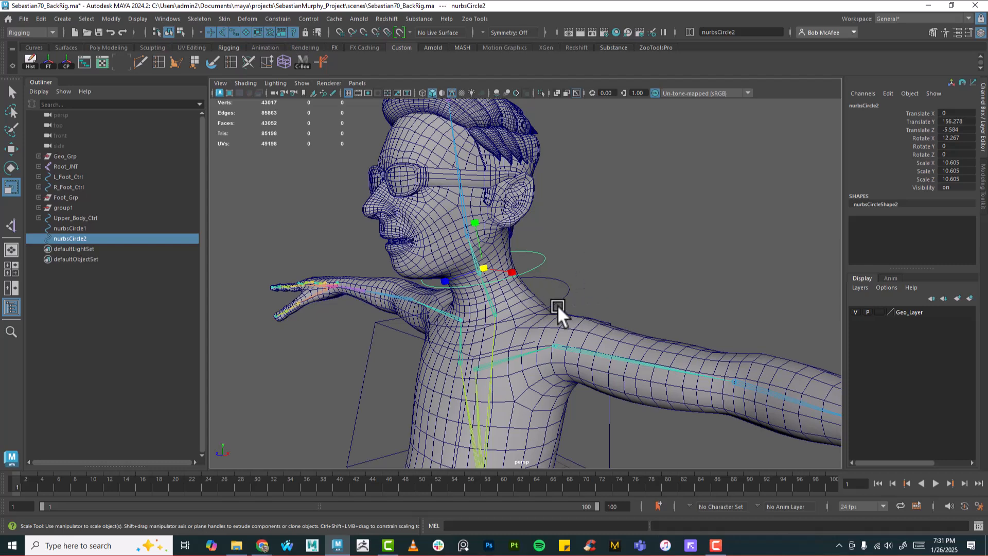
# Step: Hide the mesh, delete the lower neck circle's history, and rename the circle Neck_01_Ctrl
pyautogui.hotkey('alt', '2')
pyautogui.click(561, 282)
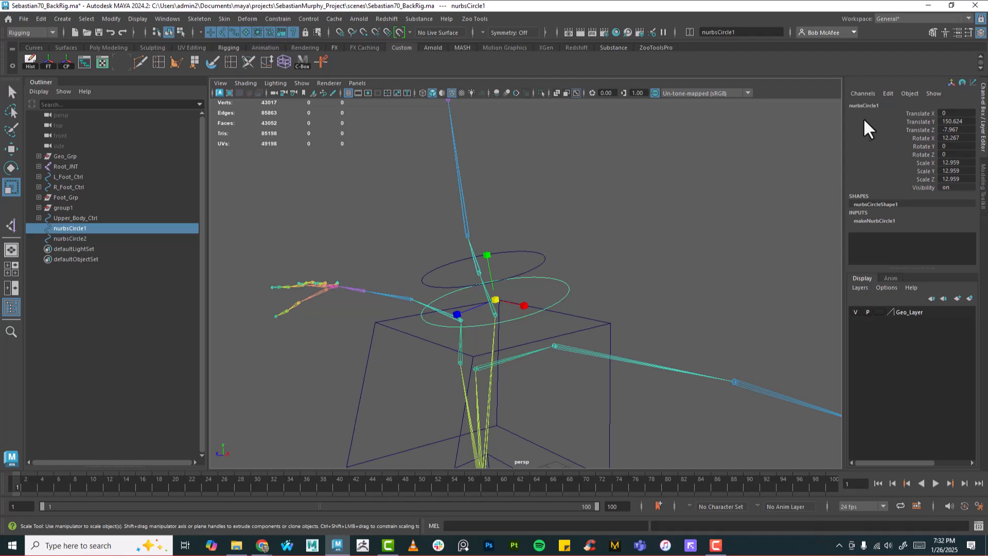
pyautogui.hotkey('alt', 'shift', 'd')
pyautogui.doubleClick(879, 105)
pyautogui.write('Neck_01_Ctrl')
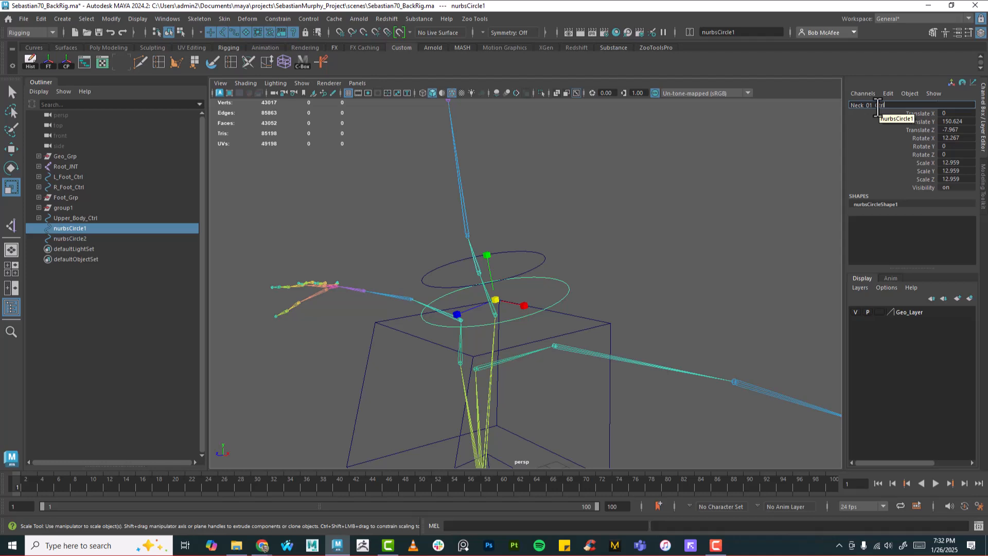
pyautogui.moveTo(887, 106); pyautogui.dragTo(828, 106)
pyautogui.hotkey('ctrl', 'c')
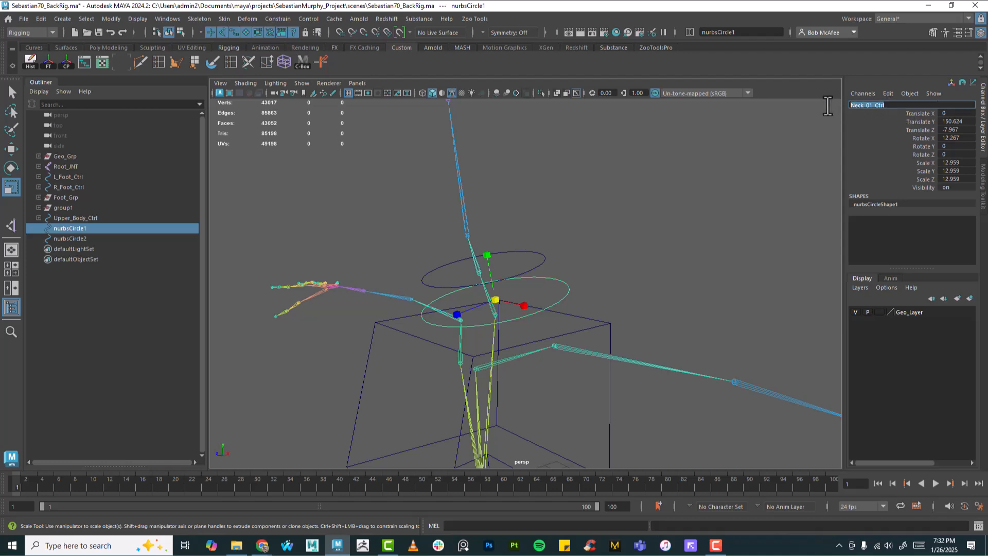
pyautogui.press('Return')
# Step: Rename the upper neck circle Neck_02_Ctrl
pyautogui.click(531, 256)
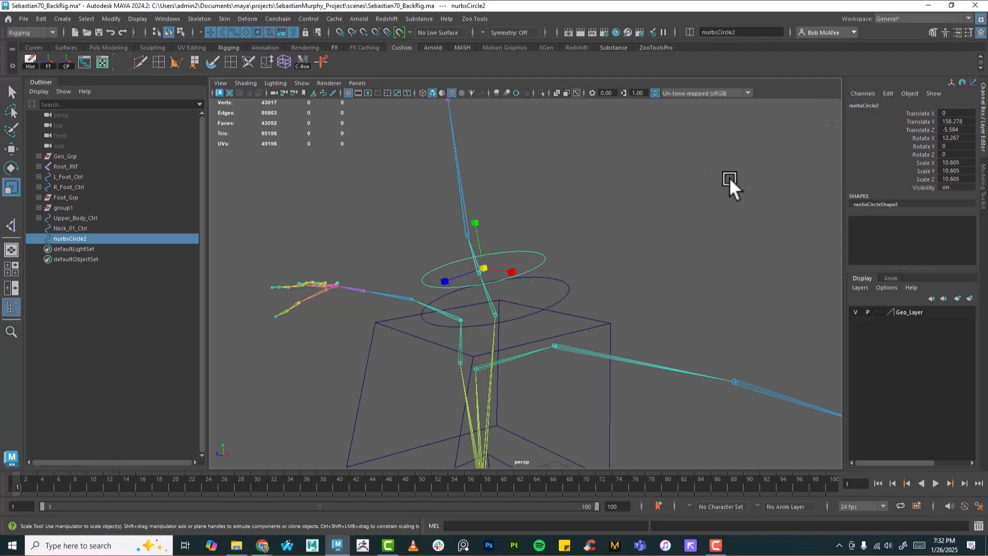
pyautogui.doubleClick(877, 106)
pyautogui.hotkey('ctrl', 'v')
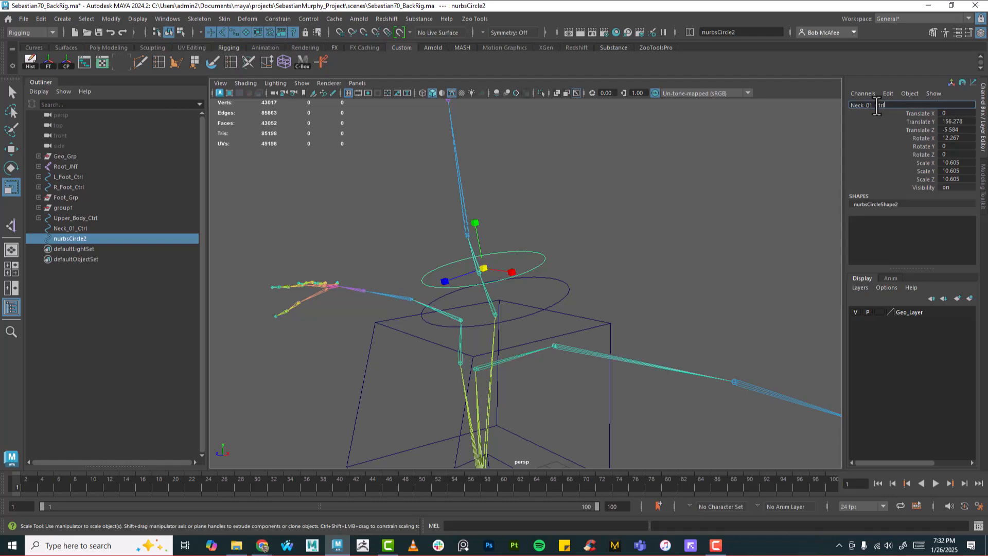
pyautogui.moveTo(873, 106); pyautogui.dragTo(869, 107)
pyautogui.write('2')
pyautogui.press('Return')
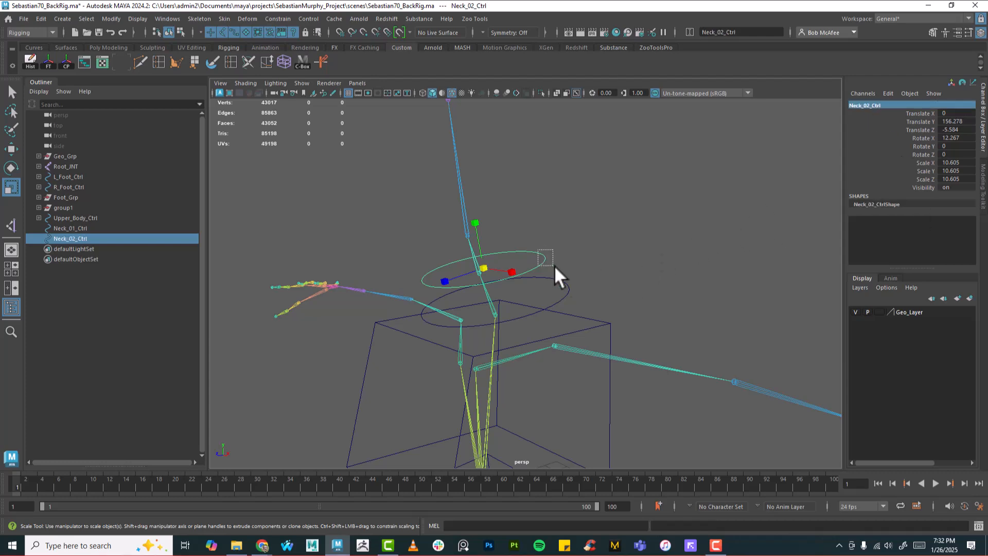
# Step: Freeze the transformations of Neck_01_Ctrl and Neck_02_Ctrl together
pyautogui.moveTo(542, 254); pyautogui.dragTo(560, 296)
pyautogui.click(46, 60)
pyautogui.keyDown('alt'); pyautogui.moveTo(653, 268); pyautogui.dragTo(696, 318); pyautogui.keyUp('alt')
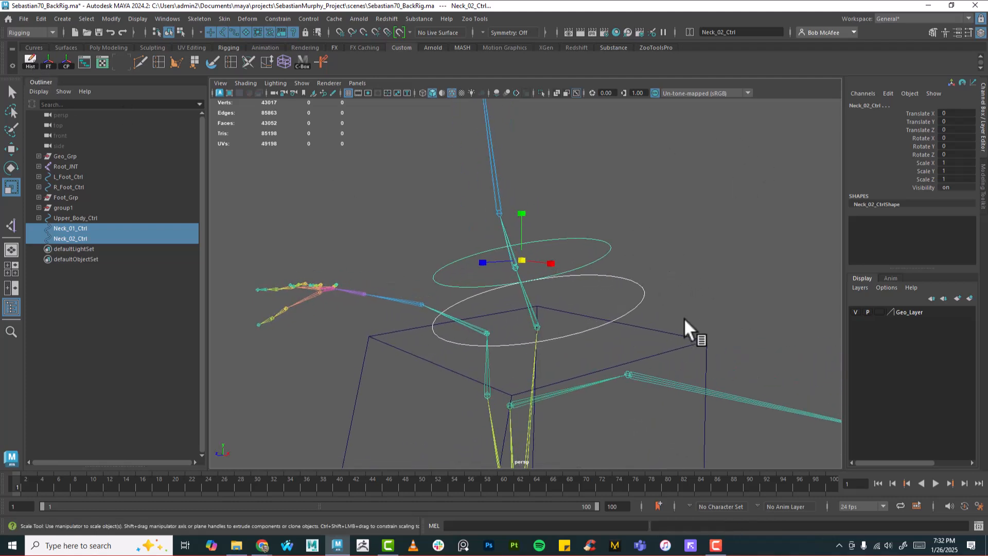
# Step: Snap the pivots of Neck_01_Ctrl and Neck_02_Ctrl to their corresponding neck joints
pyautogui.keyDown('shift'); pyautogui.click(625, 284); pyautogui.keyUp('shift')
pyautogui.keyDown('alt'); pyautogui.moveTo(625, 284); pyautogui.dragTo(675, 302); pyautogui.keyUp('alt')
pyautogui.keyDown('alt'); pyautogui.moveTo(561, 319); pyautogui.dragTo(565, 309); pyautogui.keyUp('alt')
pyautogui.press('d')
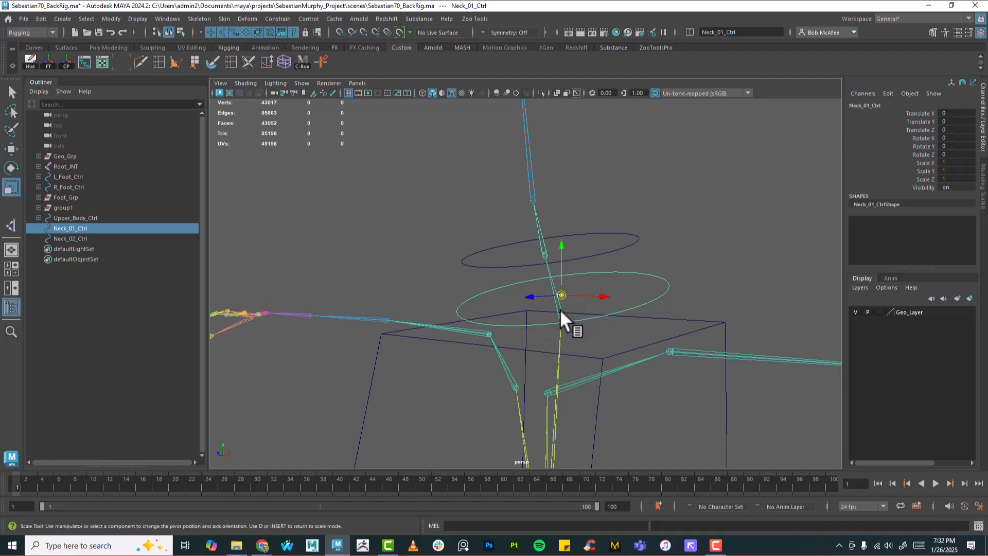
pyautogui.click(641, 242)
pyautogui.press('v')
pyautogui.press('d')
pyautogui.middleClick(546, 255)
pyautogui.scroll(-3, 596, 248)
pyautogui.keyDown('alt'); pyautogui.moveTo(596, 248); pyautogui.dragTo(575, 309); pyautogui.keyUp('alt')
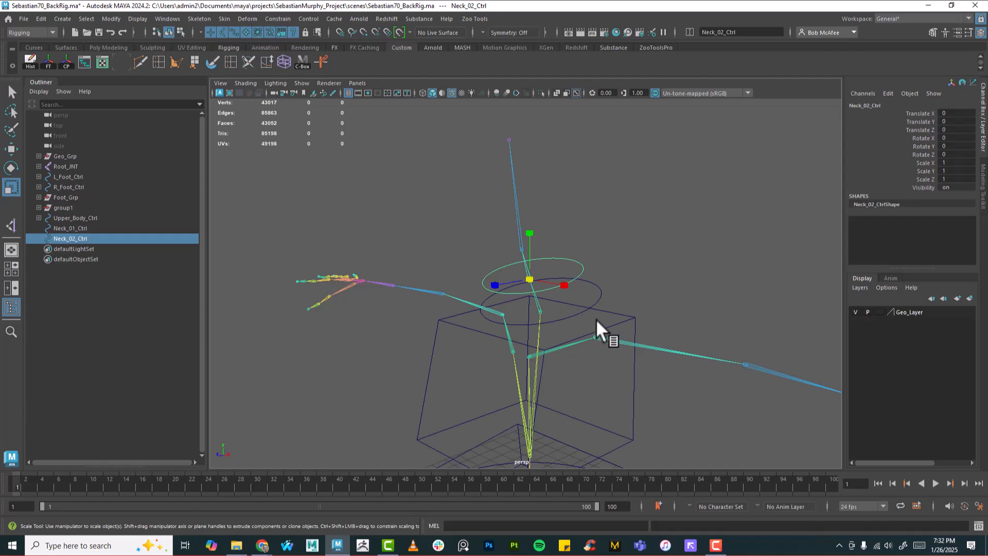
# Step: Show the mesh and, in the side view, draw a CV curve from the ear past the forehead and over the top of the head
pyautogui.hotkey('alt', '2')
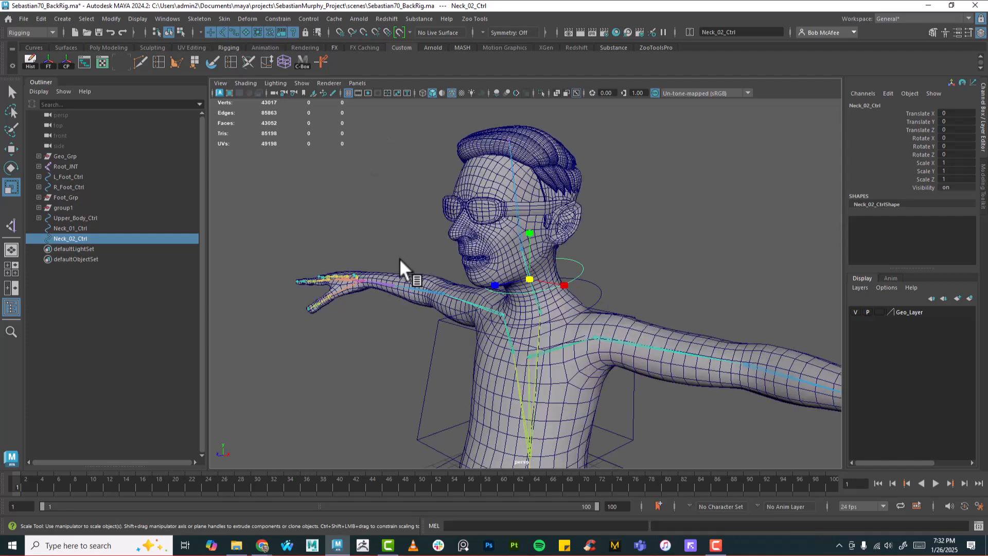
pyautogui.keyDown('alt'); pyautogui.moveTo(623, 285); pyautogui.dragTo(391, 206); pyautogui.keyUp('alt')
pyautogui.keyDown('alt'); pyautogui.moveTo(584, 251); pyautogui.dragTo(470, 160); pyautogui.keyUp('alt')
pyautogui.press('space')
pyautogui.moveTo(571, 261); pyautogui.dragTo(618, 256)
pyautogui.keyDown('alt'); pyautogui.moveTo(677, 167); pyautogui.dragTo(593, 348, button='middle'); pyautogui.keyUp('alt')
pyautogui.keyDown('alt'); pyautogui.moveTo(592, 348); pyautogui.dragTo(664, 343, button='right'); pyautogui.keyUp('alt')
pyautogui.click(62, 19)
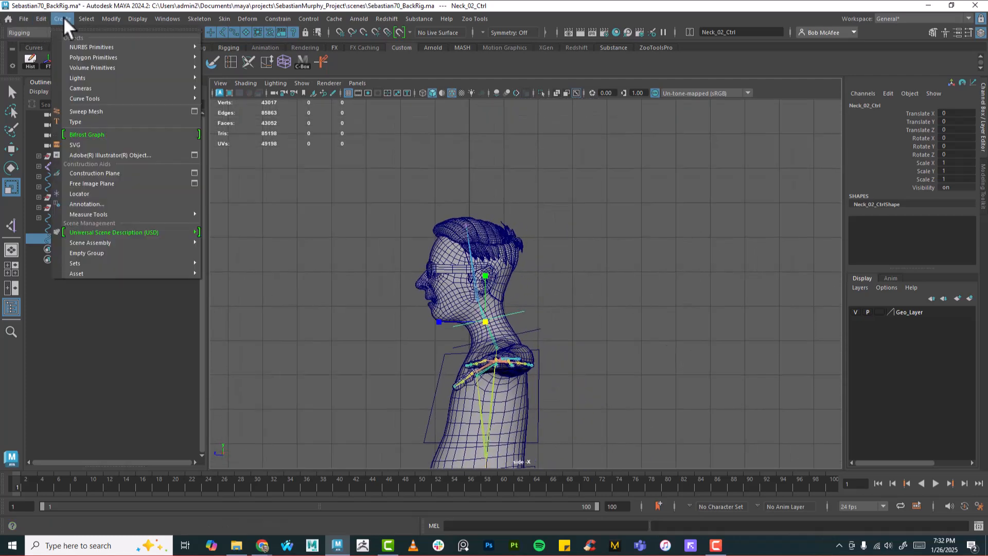
pyautogui.moveTo(98, 99)
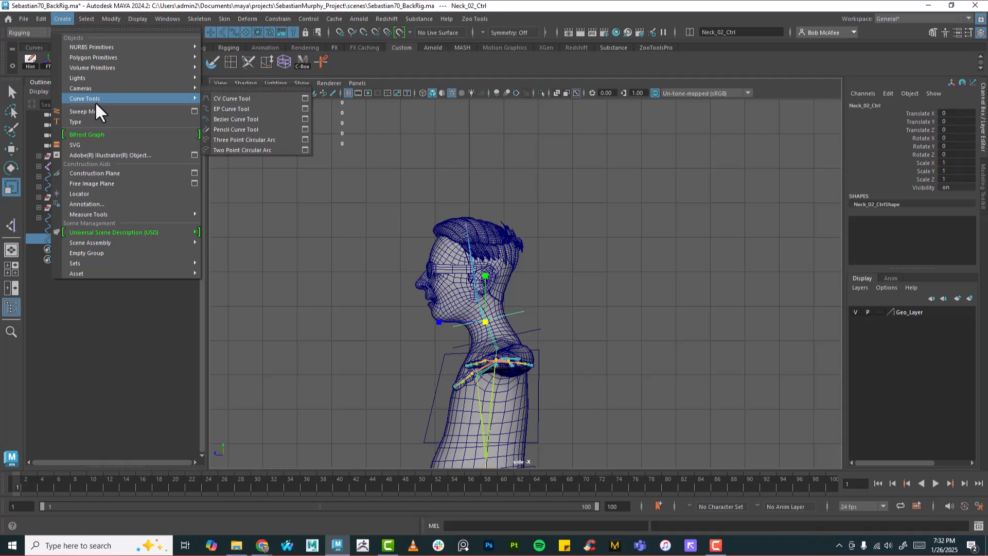
pyautogui.click(239, 97)
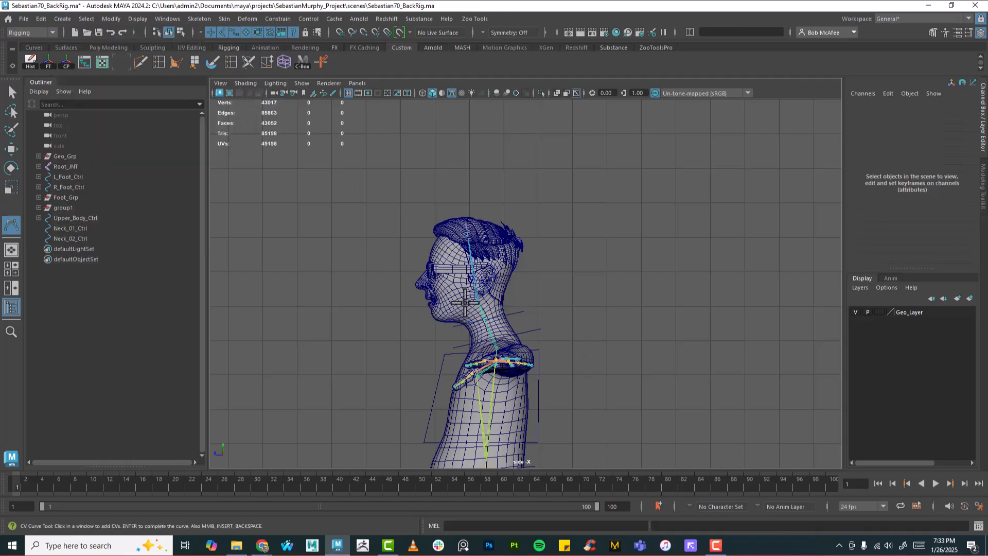
pyautogui.click(472, 278)
pyautogui.click(471, 258)
pyautogui.click(450, 245)
pyautogui.click(431, 239)
pyautogui.click(419, 229)
pyautogui.click(415, 212)
pyautogui.click(431, 198)
pyautogui.click(447, 191)
pyautogui.click(454, 191)
pyautogui.click(497, 190)
pyautogui.click(538, 206)
pyautogui.click(550, 220)
# Step: Try continuing the curve down behind the head and around to the ear, and remove those points
pyautogui.click(555, 243)
pyautogui.click(536, 283)
pyautogui.click(524, 320)
pyautogui.click(497, 324)
pyautogui.click(479, 313)
pyautogui.click(477, 296)
pyautogui.click(471, 280)
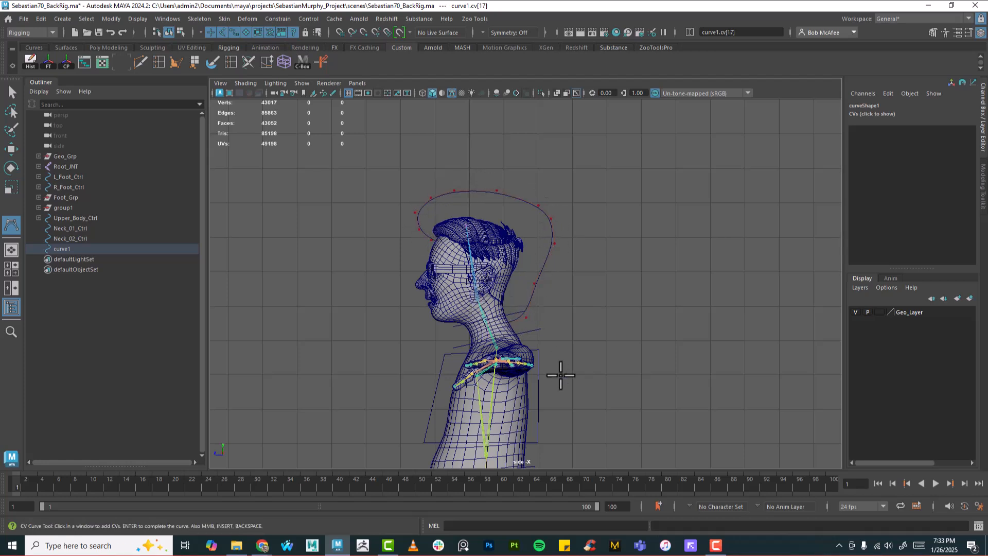
pyautogui.press('BackSpace')
pyautogui.press('BackSpace')
pyautogui.press('BackSpace')
pyautogui.press('BackSpace')
pyautogui.press('BackSpace')
pyautogui.press('BackSpace')
pyautogui.press('BackSpace')
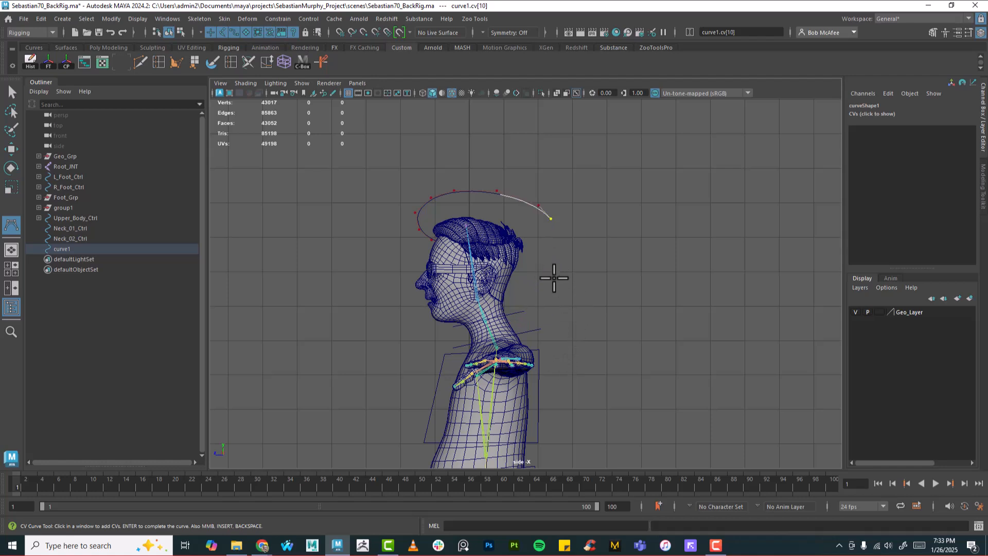
# Step: Pull the curve's last point closer to the head, continue it down the nape and back up toward the ear, and complete it
pyautogui.moveTo(541, 231); pyautogui.dragTo(531, 240, button='middle')
pyautogui.click(538, 247)
pyautogui.click(542, 257)
pyautogui.click(536, 271)
pyautogui.click(521, 285)
pyautogui.click(516, 290)
pyautogui.click(519, 310)
pyautogui.click(501, 314)
pyautogui.click(488, 311)
pyautogui.click(466, 290)
pyautogui.click(468, 278)
pyautogui.click(471, 268)
pyautogui.click(465, 261)
pyautogui.click(459, 254)
pyautogui.press('Return')
# Step: Return to the perspective view and rename the head curve Head_Ctrl
pyautogui.press('r')
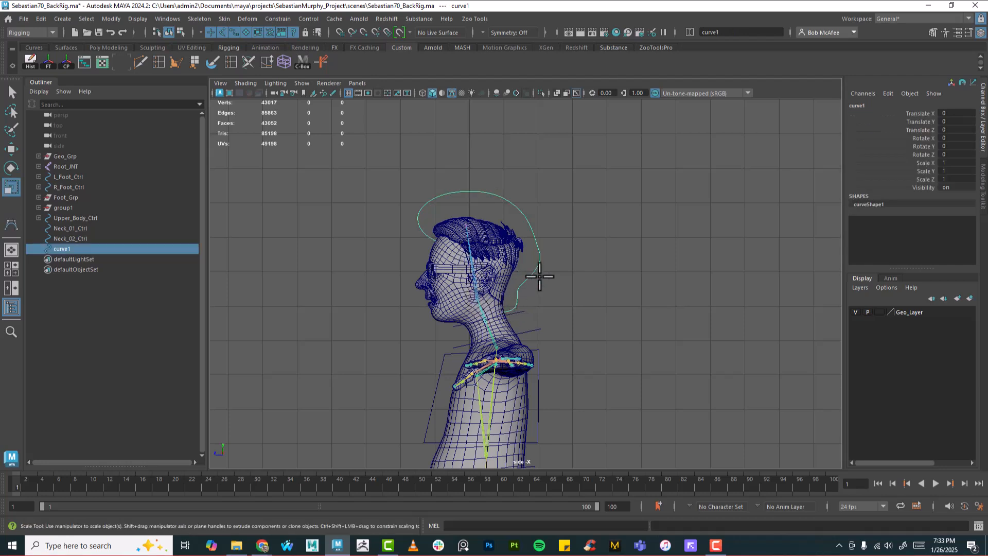
pyautogui.press('space')
pyautogui.moveTo(539, 274); pyautogui.dragTo(540, 249)
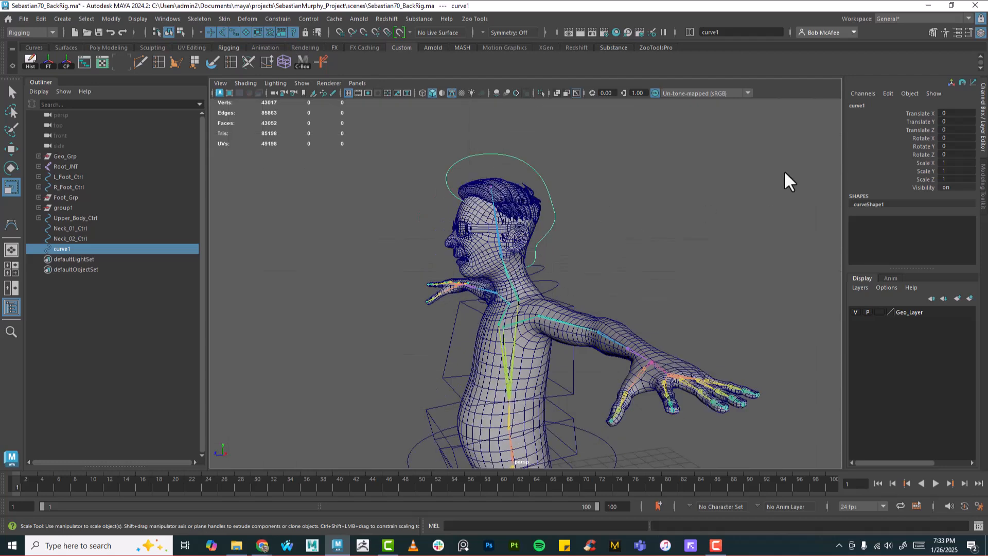
pyautogui.doubleClick(860, 104)
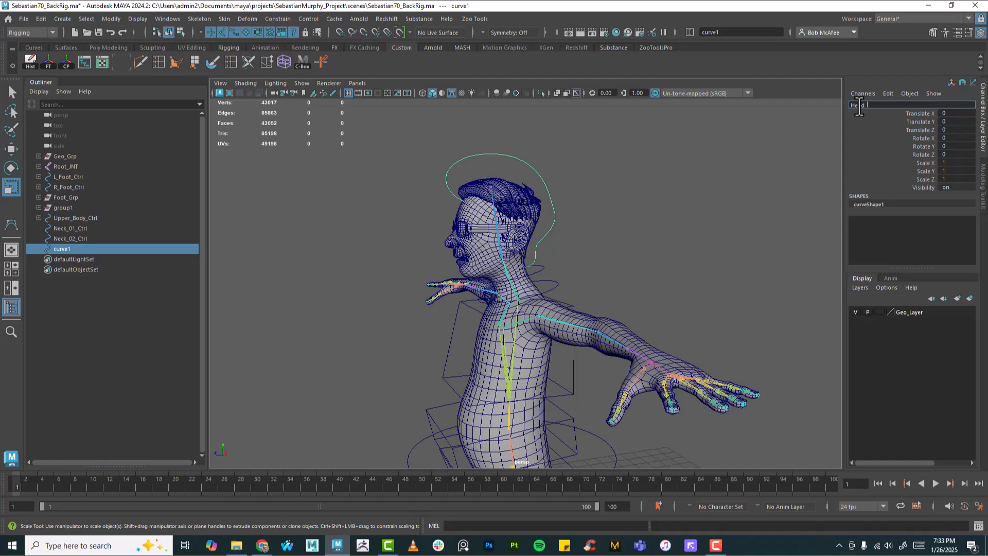
pyautogui.press('Return')
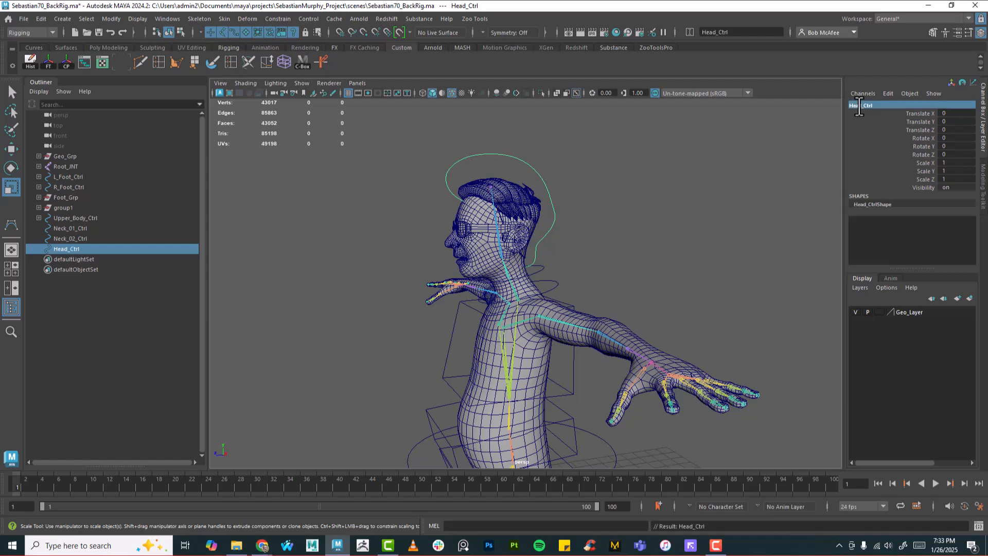
# Step: Hide the mesh, show the head curve's control vertices and remove its starting point near the ear
pyautogui.keyDown('alt'); pyautogui.moveTo(451, 278); pyautogui.dragTo(527, 282); pyautogui.keyUp('alt')
pyautogui.keyDown('alt'); pyautogui.moveTo(530, 186); pyautogui.dragTo(599, 261); pyautogui.keyUp('alt')
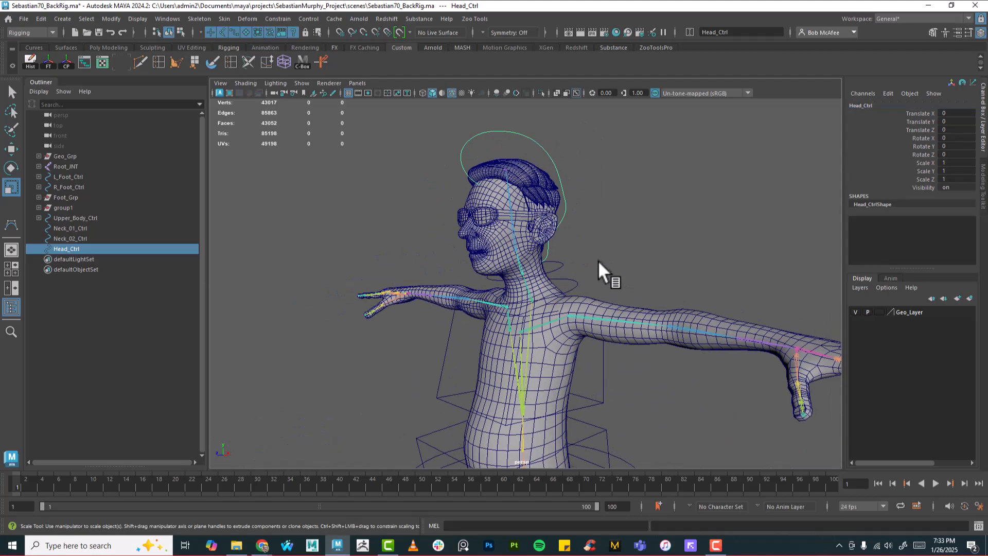
pyautogui.hotkey('alt', '2')
pyautogui.keyDown('alt'); pyautogui.moveTo(530, 265); pyautogui.dragTo(559, 283); pyautogui.keyUp('alt')
pyautogui.keyDown('alt'); pyautogui.moveTo(559, 283); pyautogui.dragTo(657, 309, button='right'); pyautogui.keyUp('alt')
pyautogui.moveTo(484, 225); pyautogui.dragTo(448, 225, button='right')
pyautogui.moveTo(465, 239); pyautogui.dragTo(476, 252)
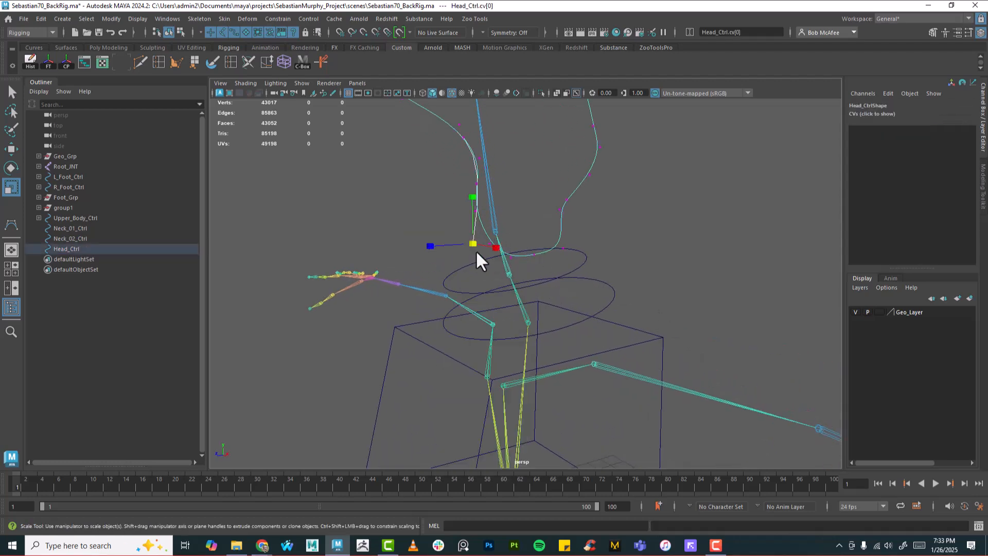
pyautogui.click(477, 251)
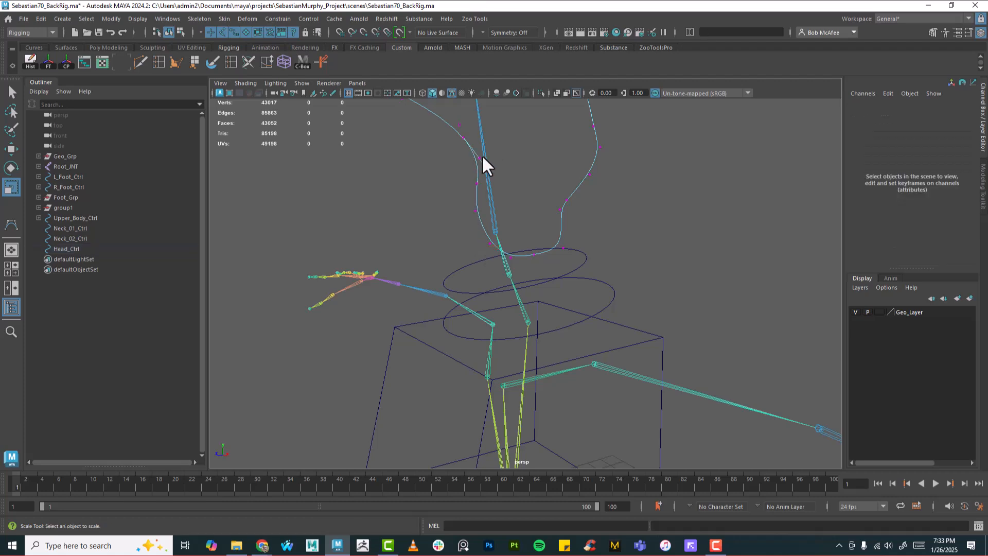
# Step: Return the head curve to object mode and snap Head_Ctrl's pivot onto the head joint at the skull base
pyautogui.keyDown('alt'); pyautogui.moveTo(569, 192); pyautogui.dragTo(624, 236); pyautogui.keyUp('alt')
pyautogui.moveTo(613, 227); pyautogui.dragTo(629, 212, button='right')
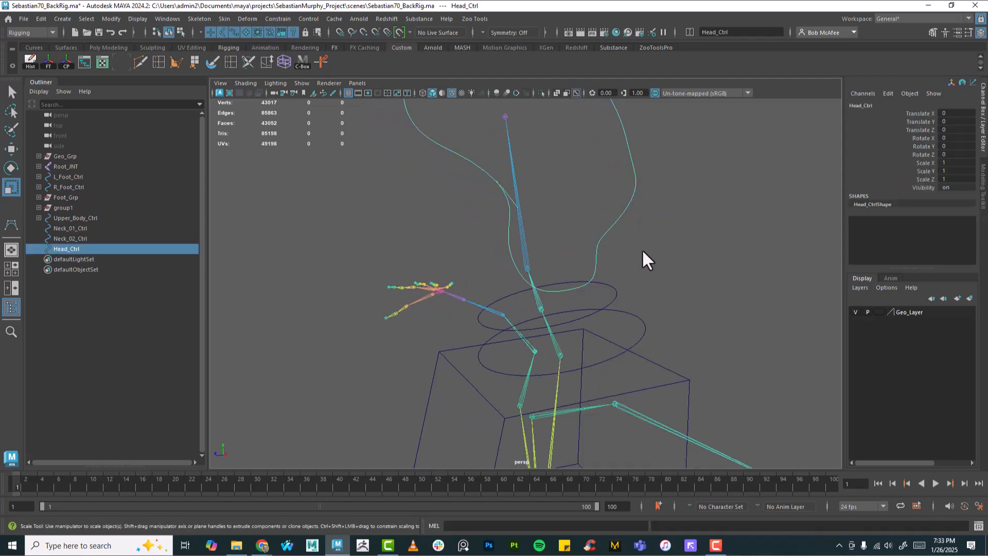
pyautogui.hotkey('d', 'v')
pyautogui.moveTo(543, 241); pyautogui.dragTo(528, 267, button='middle')
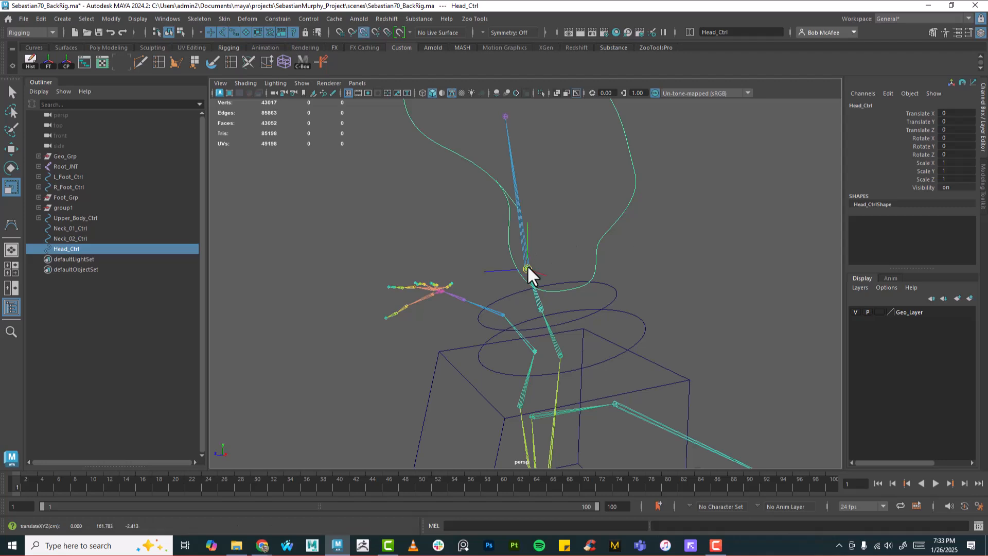
pyautogui.keyDown('alt'); pyautogui.moveTo(690, 258); pyautogui.dragTo(633, 258); pyautogui.keyUp('alt')
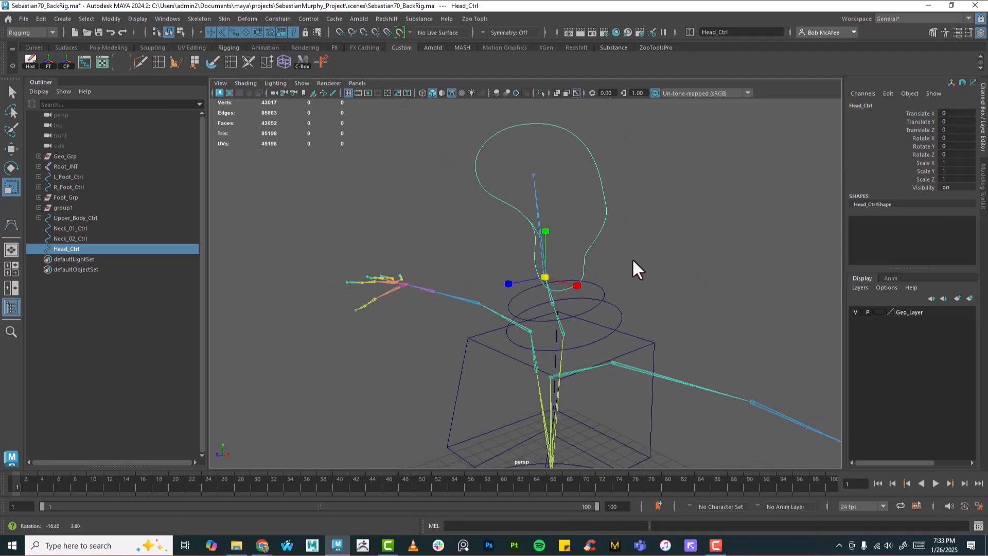
# Step: Show the mesh again and parent-constrain Head_JNT to Head_Ctrl
pyautogui.click(539, 92)
pyautogui.keyDown('alt'); pyautogui.moveTo(625, 250); pyautogui.dragTo(598, 240, button='right'); pyautogui.keyUp('alt')
pyautogui.keyDown('alt'); pyautogui.moveTo(598, 239); pyautogui.dragTo(632, 268); pyautogui.keyUp('alt')
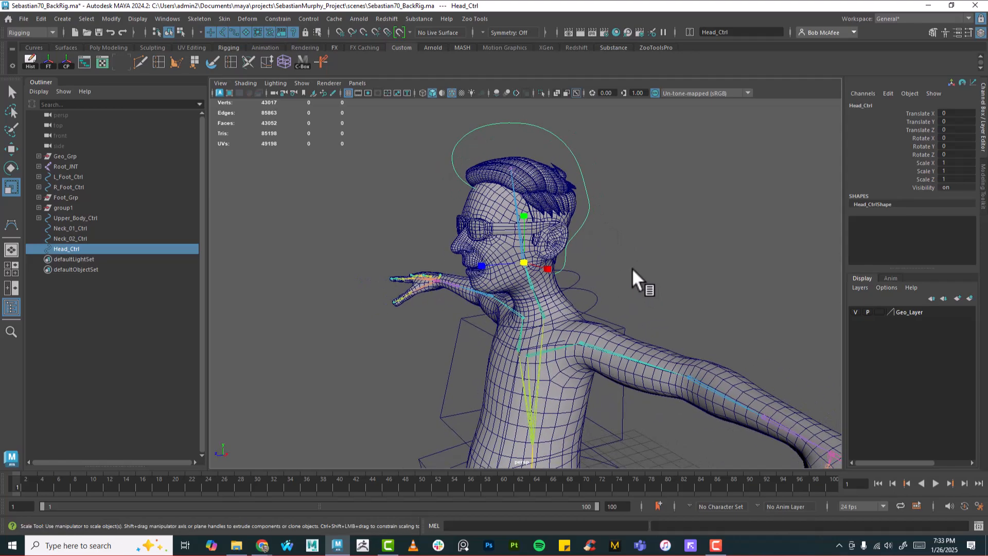
pyautogui.keyDown('shift'); pyautogui.moveTo(536, 184); pyautogui.dragTo(490, 206); pyautogui.keyUp('shift')
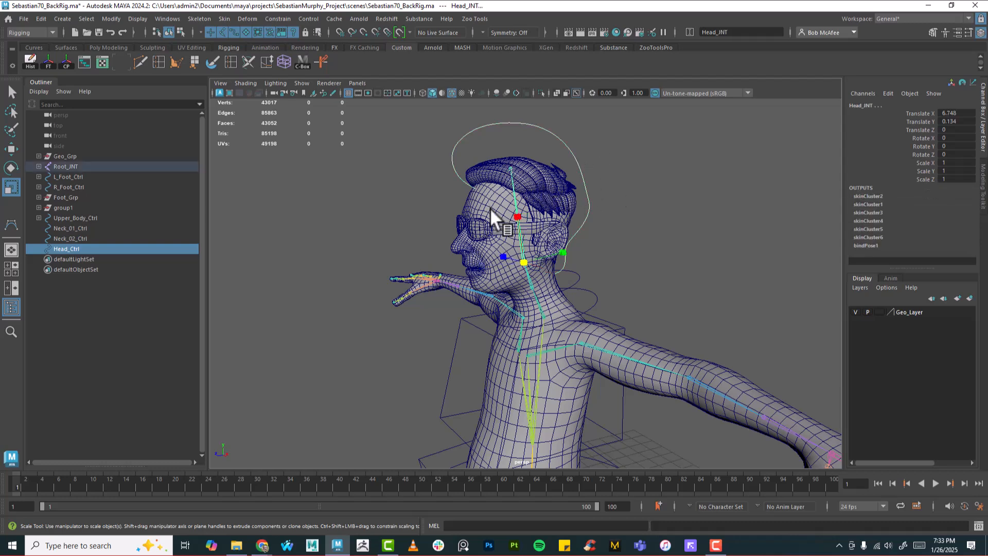
pyautogui.click(277, 17)
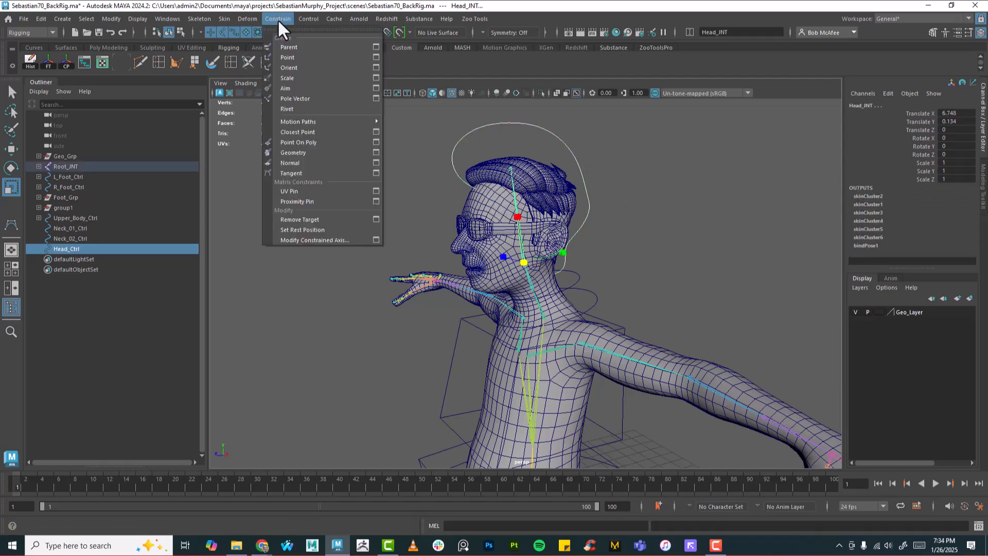
pyautogui.click(288, 45)
# Step: Parent-constrain Neck_02_JNT to Neck_02_Ctrl, the upper neck ring
pyautogui.keyDown('alt'); pyautogui.moveTo(656, 290); pyautogui.dragTo(600, 287); pyautogui.keyUp('alt')
pyautogui.click(646, 283)
pyautogui.scroll(3, 601, 282)
pyautogui.moveTo(505, 259); pyautogui.dragTo(526, 281)
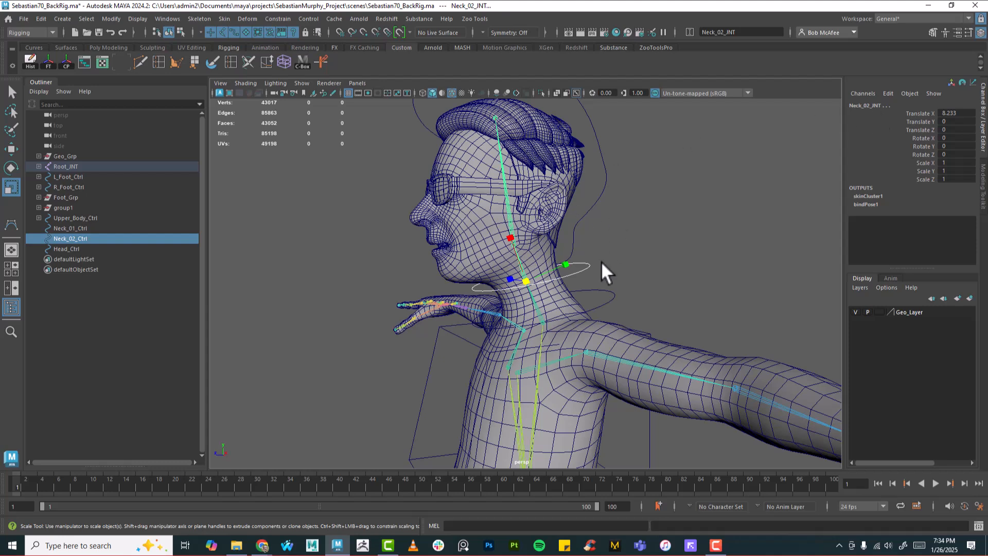
pyautogui.click(588, 267)
pyautogui.keyDown('shift'); pyautogui.moveTo(496, 260); pyautogui.dragTo(496, 263); pyautogui.keyUp('shift')
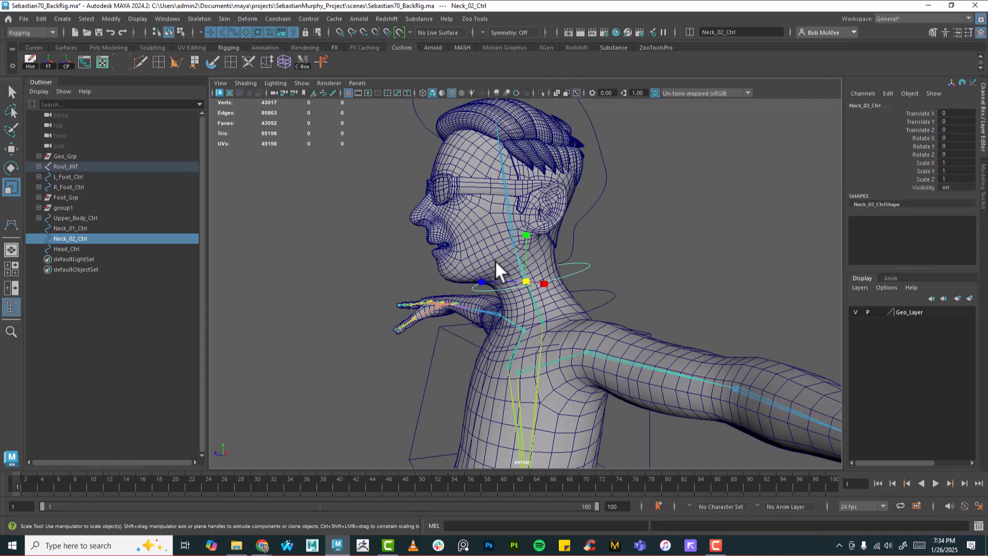
pyautogui.click(278, 16)
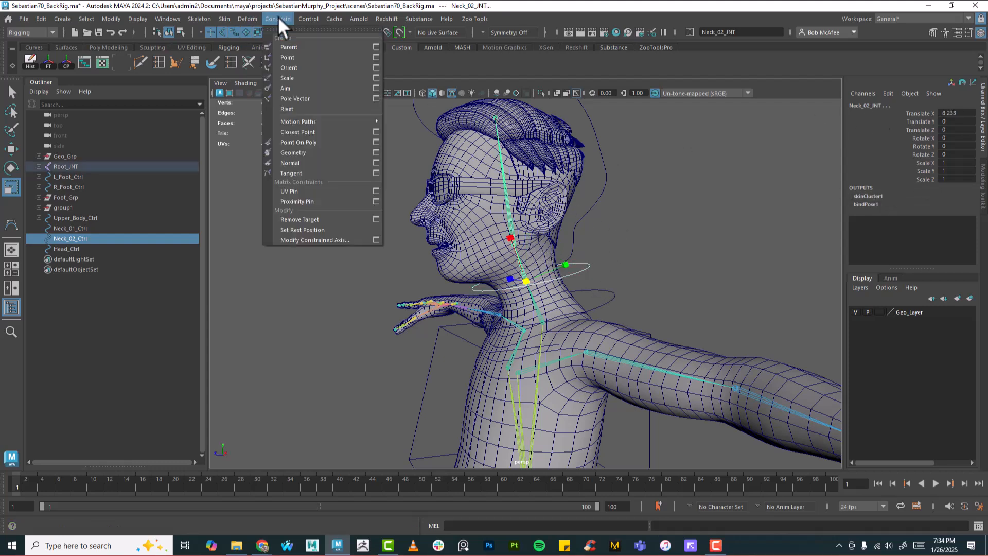
pyautogui.click(296, 49)
# Step: Parent-constrain Neck_01_JNT to Neck_01_Ctrl, the lower neck ring
pyautogui.click(598, 307)
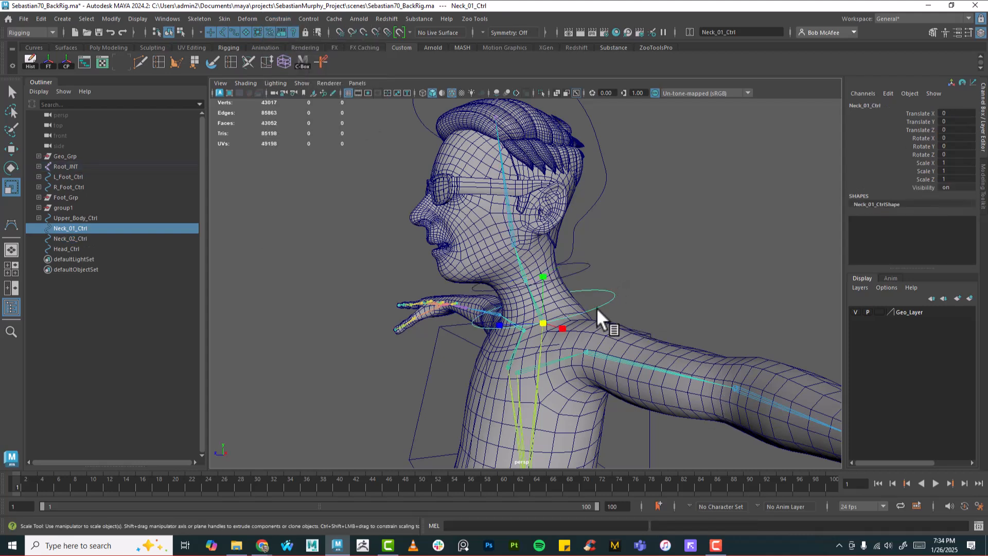
pyautogui.keyDown('shift'); pyautogui.click(530, 286); pyautogui.keyUp('shift')
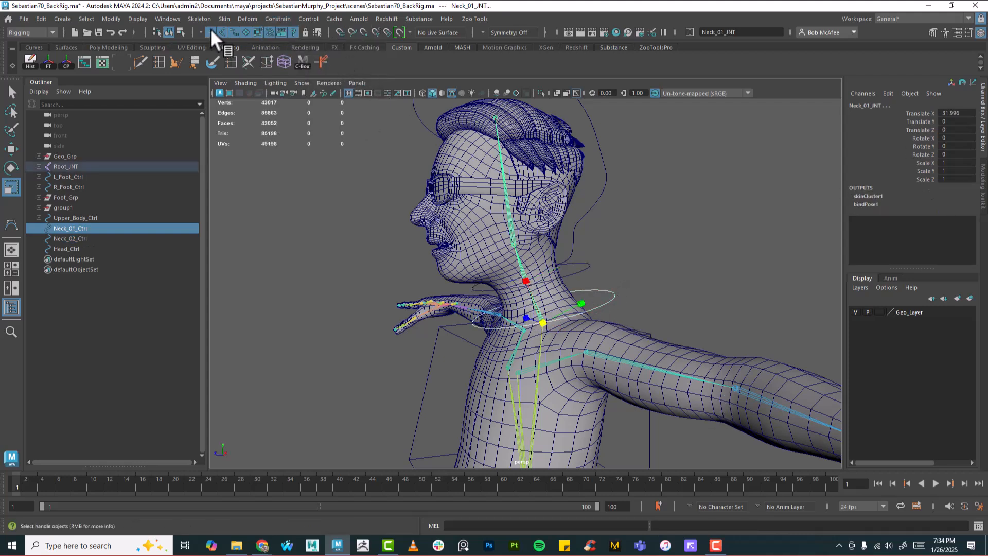
pyautogui.click(278, 19)
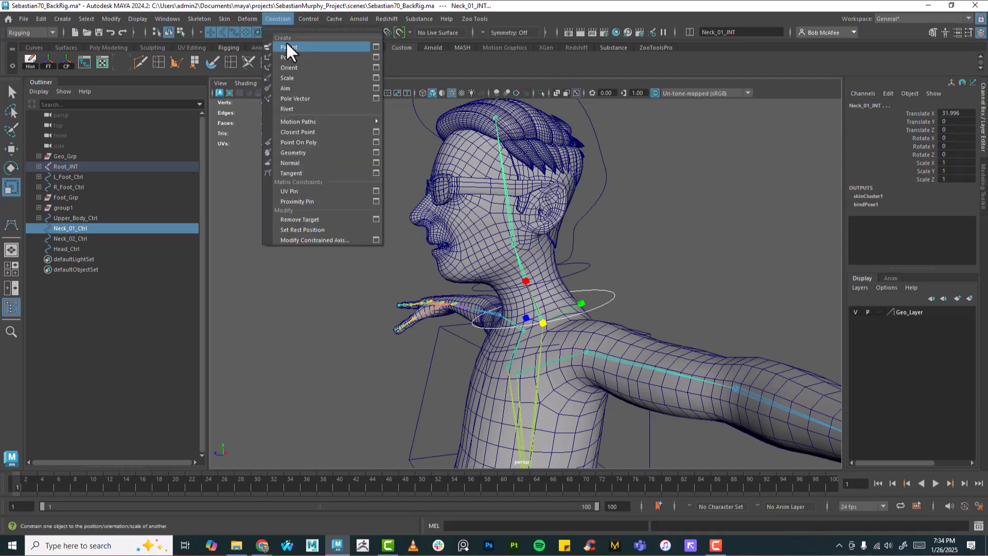
pyautogui.click(290, 46)
# Step: Test the head constraint by rotating Head_Ctrl freely, and undo the rotation
pyautogui.scroll(-3, 646, 274)
pyautogui.keyDown('alt'); pyautogui.moveTo(688, 286); pyautogui.dragTo(626, 285); pyautogui.keyUp('alt')
pyautogui.scroll(2, 640, 263)
pyautogui.click(669, 258)
pyautogui.scroll(2, 669, 289)
pyautogui.keyDown('alt'); pyautogui.moveTo(668, 288); pyautogui.dragTo(643, 342, button='middle'); pyautogui.keyUp('alt')
pyautogui.keyDown('alt'); pyautogui.moveTo(626, 250); pyautogui.dragTo(615, 240); pyautogui.keyUp('alt')
pyautogui.moveTo(549, 164); pyautogui.dragTo(595, 182)
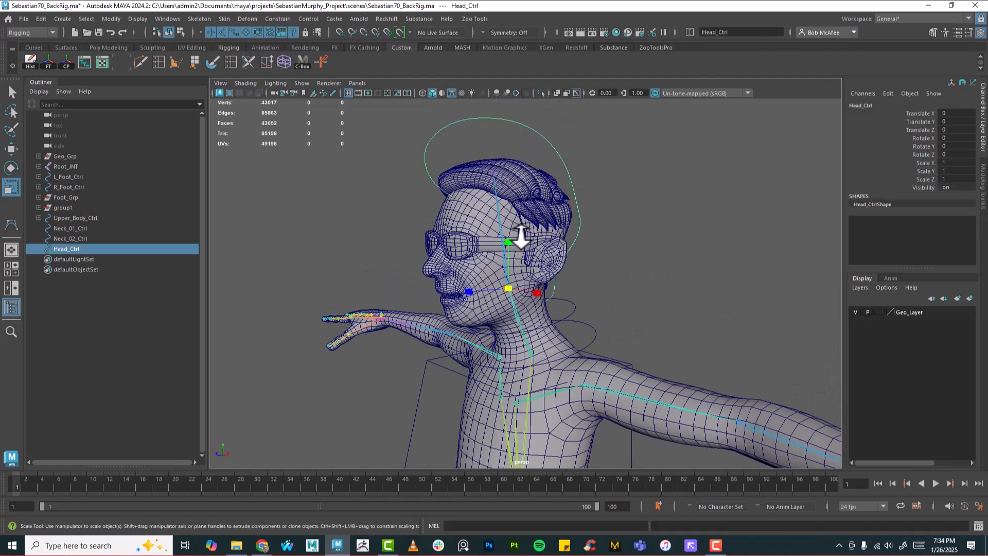
pyautogui.press('e')
pyautogui.moveTo(496, 265)
pyautogui.mouseDown()
pyautogui.moveTo(523, 267)
pyautogui.moveTo(513, 280)
pyautogui.moveTo(502, 244)
pyautogui.moveTo(509, 261)
pyautogui.mouseUp()
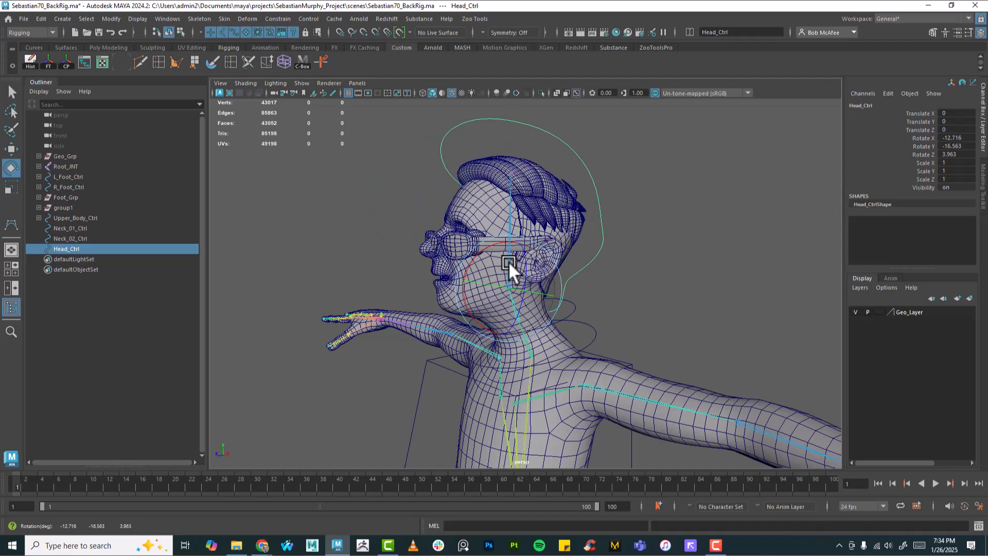
pyautogui.hotkey('ctrl', 'z')
# Step: Test-rotate Neck_02_Ctrl and undo the rotation
pyautogui.click(584, 307)
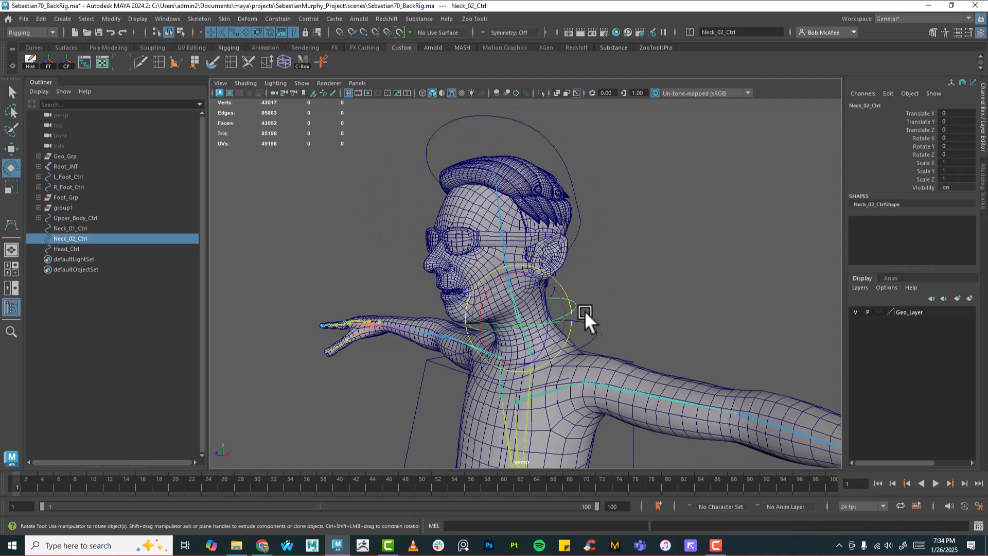
pyautogui.moveTo(524, 301)
pyautogui.mouseDown()
pyautogui.moveTo(535, 291)
pyautogui.moveTo(523, 304)
pyautogui.mouseUp()
pyautogui.hotkey('ctrl', 'z')
# Step: Nest Head_Ctrl under Neck_02_Ctrl and Neck_02_Ctrl under Neck_01_Ctrl, and expand the hierarchy
pyautogui.click(579, 218)
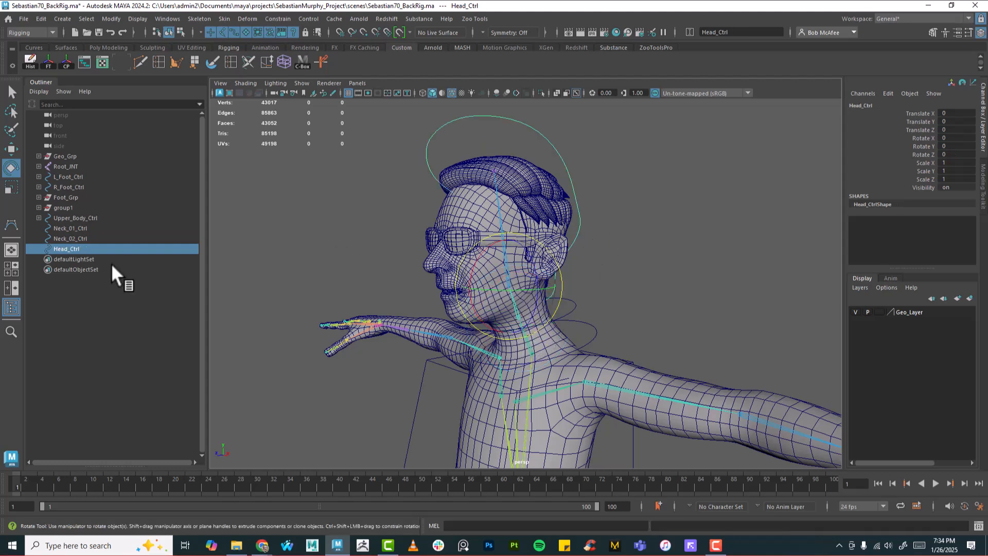
pyautogui.moveTo(66, 239); pyautogui.dragTo(71, 227, button='middle')
pyautogui.click(69, 238)
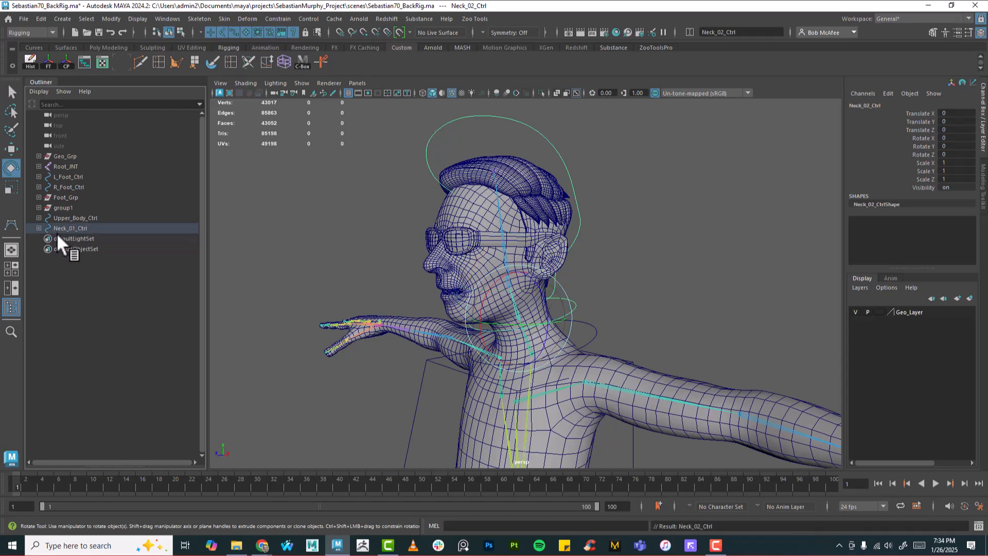
pyautogui.keyDown('shift'); pyautogui.click(38, 227); pyautogui.keyUp('shift')
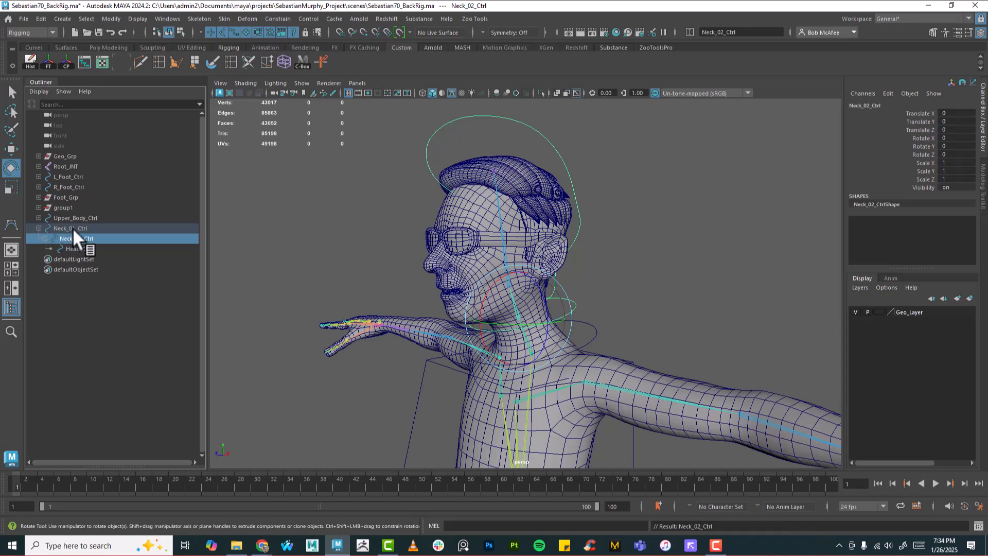
pyautogui.click(29, 18)
pyautogui.moveTo(69, 364)
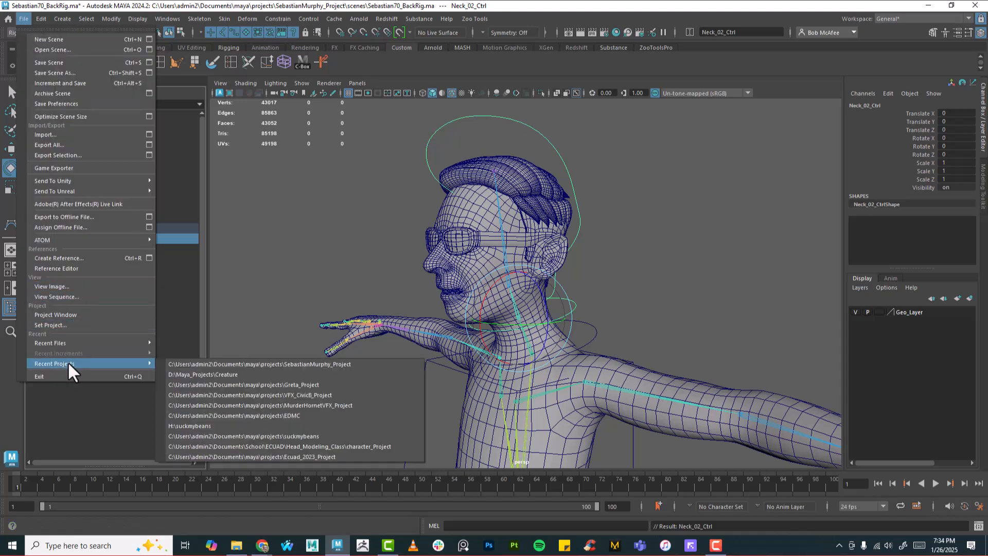
pyautogui.moveTo(41, 17)
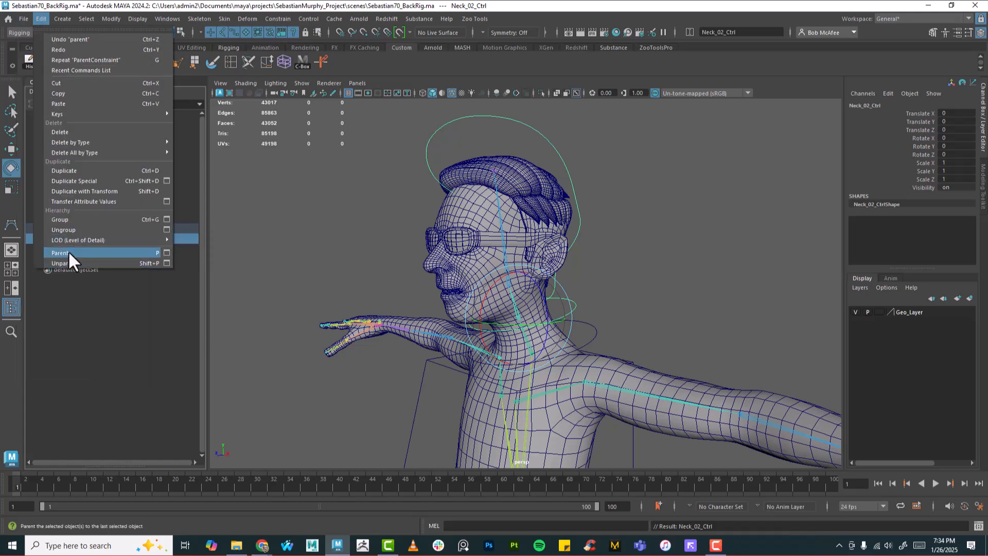
pyautogui.click(97, 254)
pyautogui.keyDown('alt'); pyautogui.moveTo(649, 249); pyautogui.dragTo(625, 321); pyautogui.keyUp('alt')
pyautogui.click(631, 257)
pyautogui.hotkey('ctrl', 'z')
# Step: Parent Neck_01_Ctrl, with its nested neck and head controls, to the chest control Back_02_Ctrl
pyautogui.keyDown('alt'); pyautogui.moveTo(625, 322); pyautogui.dragTo(593, 258, button='middle'); pyautogui.keyUp('alt')
pyautogui.keyDown('alt'); pyautogui.moveTo(593, 259); pyautogui.dragTo(579, 411); pyautogui.keyUp('alt')
pyautogui.keyDown('alt'); pyautogui.moveTo(589, 363); pyautogui.dragTo(591, 145, button='middle'); pyautogui.keyUp('alt')
pyautogui.keyDown('alt'); pyautogui.moveTo(603, 278); pyautogui.dragTo(543, 332, button='right'); pyautogui.keyUp('alt')
pyautogui.keyDown('alt'); pyautogui.moveTo(543, 332); pyautogui.dragTo(591, 331); pyautogui.keyUp('alt')
pyautogui.keyDown('alt'); pyautogui.moveTo(591, 331); pyautogui.dragTo(701, 346, button='right'); pyautogui.keyUp('alt')
pyautogui.keyDown('alt'); pyautogui.moveTo(701, 346); pyautogui.dragTo(595, 353); pyautogui.keyUp('alt')
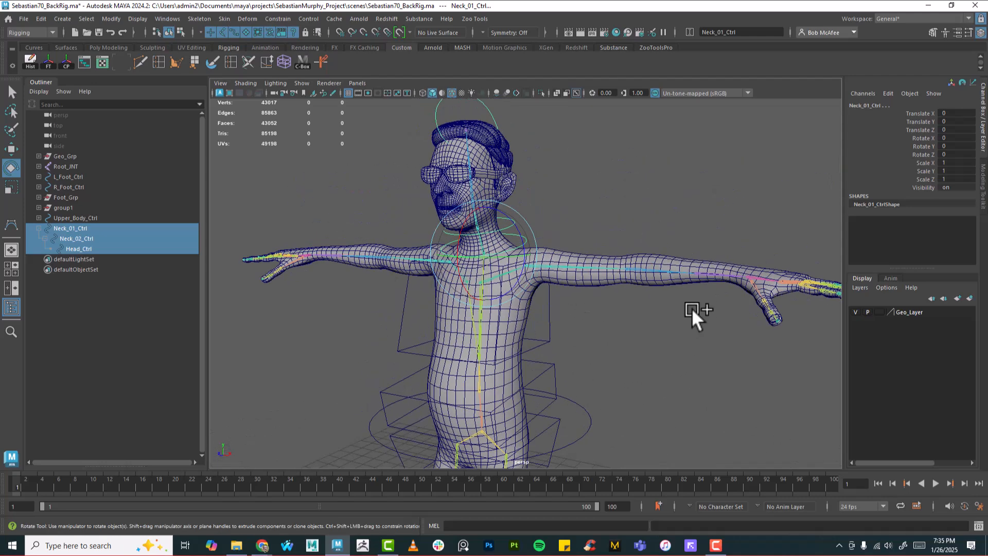
pyautogui.click(620, 199)
pyautogui.keyDown('alt'); pyautogui.moveTo(613, 273); pyautogui.dragTo(674, 286, button='right'); pyautogui.keyUp('alt')
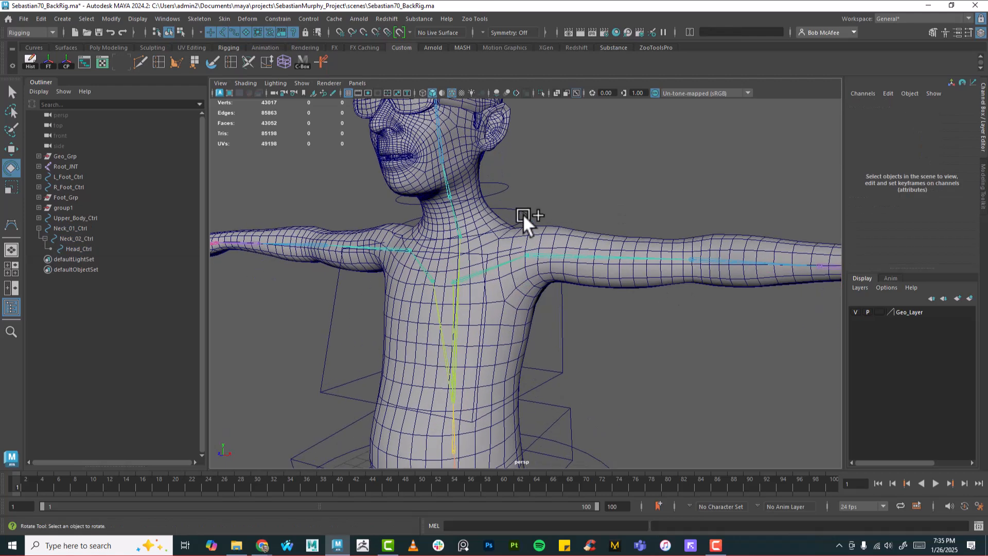
pyautogui.click(523, 209)
pyautogui.keyDown('alt'); pyautogui.moveTo(506, 164); pyautogui.dragTo(528, 114, button='right'); pyautogui.keyUp('alt')
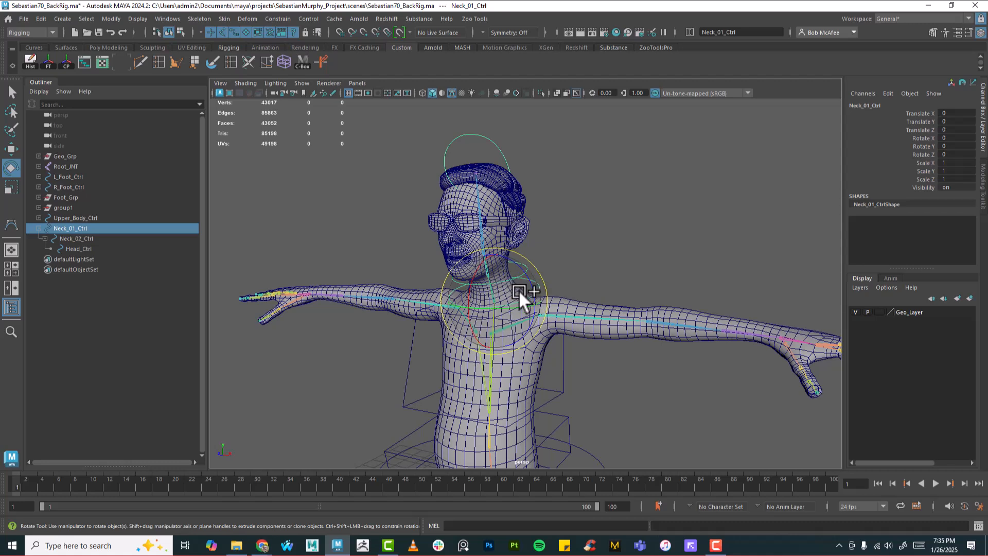
pyautogui.click(563, 380)
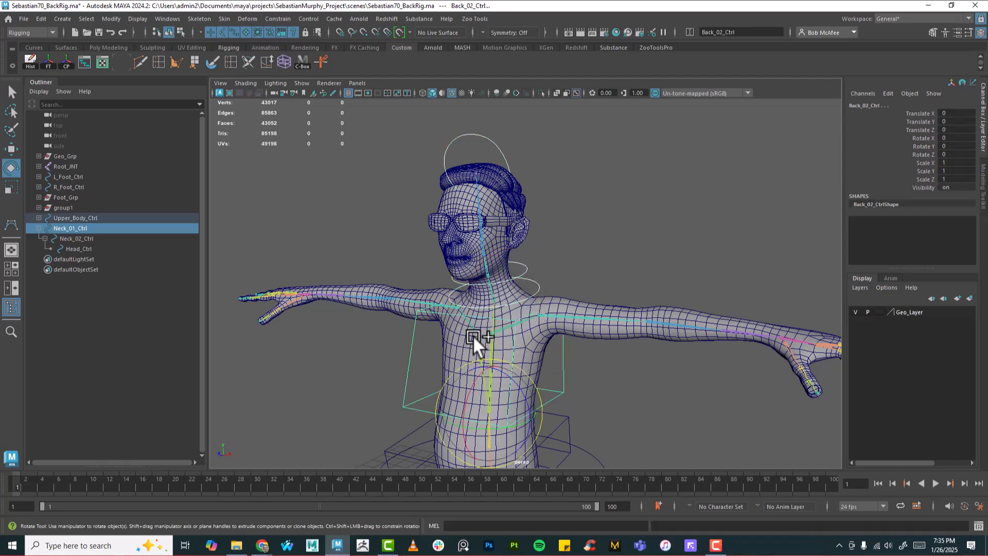
pyautogui.keyDown('alt'); pyautogui.moveTo(628, 412); pyautogui.dragTo(595, 322, button='right'); pyautogui.keyUp('alt')
pyautogui.keyDown('alt'); pyautogui.moveTo(596, 322); pyautogui.dragTo(593, 326, button='middle'); pyautogui.keyUp('alt')
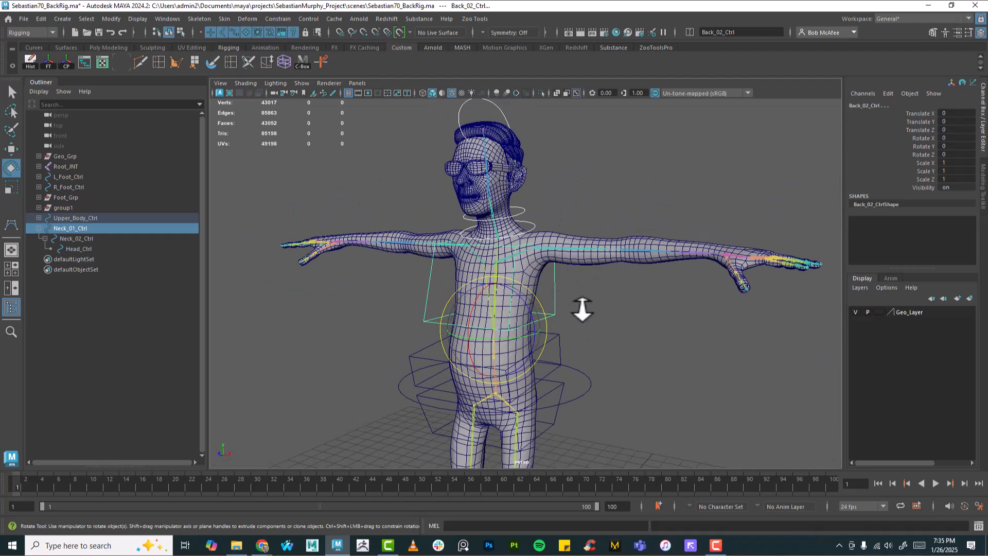
pyautogui.press('p')
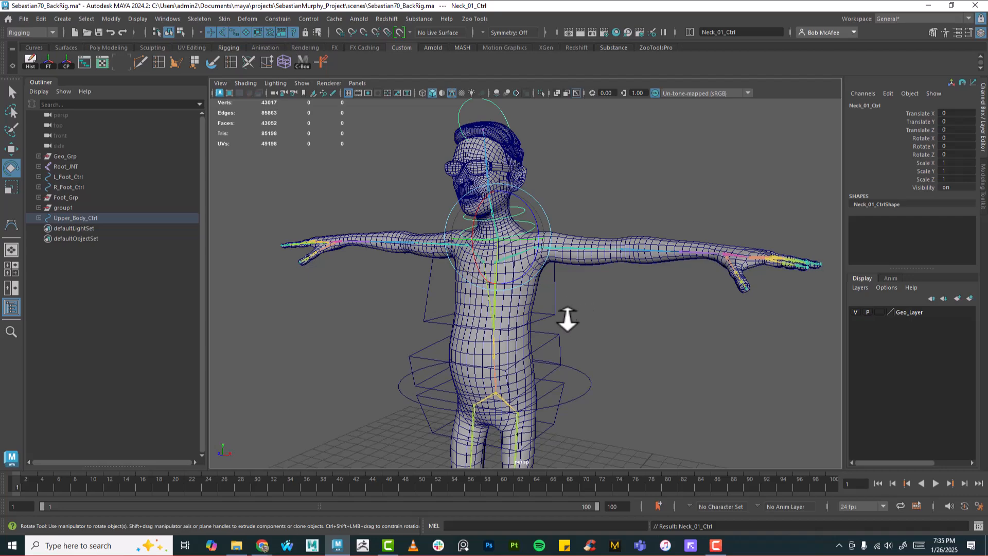
# Step: Test-rotate Back_02_Ctrl with the neck and head controls attached, and undo the rotation
pyautogui.moveTo(508, 309); pyautogui.dragTo(527, 323)
pyautogui.hotkey('ctrl', 'z')
pyautogui.keyDown('alt'); pyautogui.moveTo(666, 374); pyautogui.dragTo(578, 315, button='right'); pyautogui.keyUp('alt')
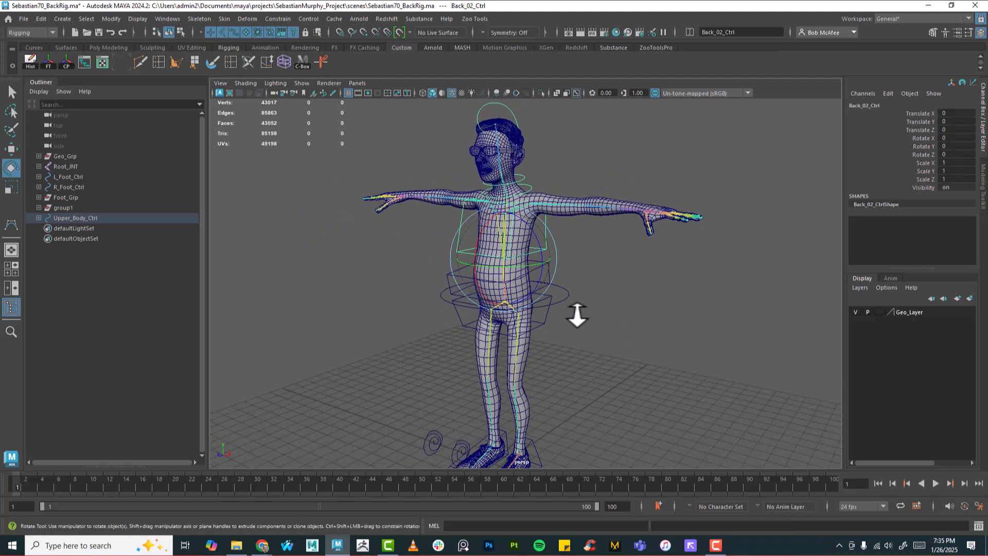
# Step: Clear the selection, hide the mesh and examine the leg joints and foot controls up close
pyautogui.keyDown('alt'); pyautogui.moveTo(580, 313); pyautogui.dragTo(598, 345); pyautogui.keyUp('alt')
pyautogui.keyDown('alt'); pyautogui.moveTo(598, 345); pyautogui.dragTo(579, 331, button='right'); pyautogui.keyUp('alt')
pyautogui.keyDown('alt'); pyautogui.moveTo(578, 331); pyautogui.dragTo(604, 336); pyautogui.keyUp('alt')
pyautogui.click(651, 245)
pyautogui.keyDown('alt'); pyautogui.moveTo(649, 303); pyautogui.dragTo(620, 299); pyautogui.keyUp('alt')
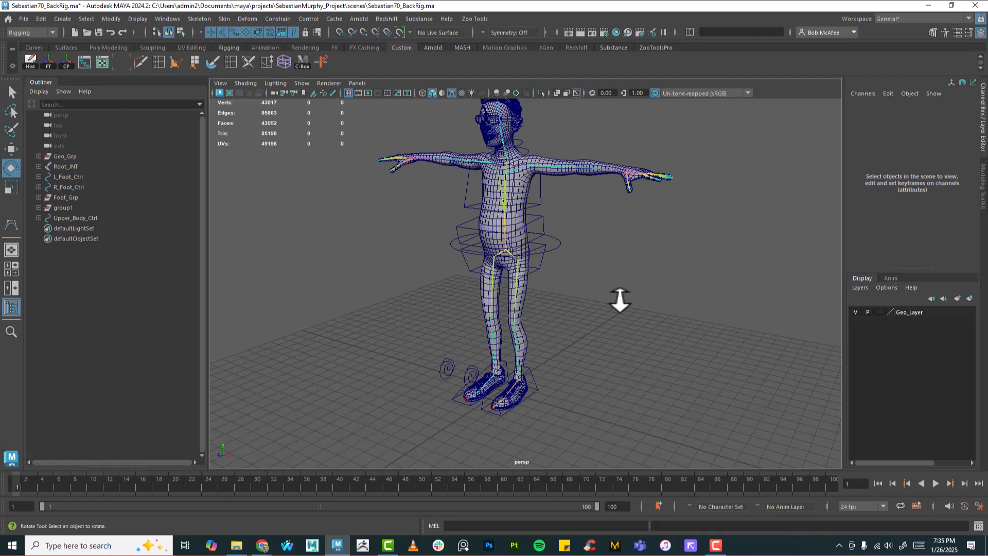
pyautogui.hotkey('alt', '1')
pyautogui.keyDown('alt'); pyautogui.moveTo(620, 300); pyautogui.dragTo(584, 338); pyautogui.keyUp('alt')
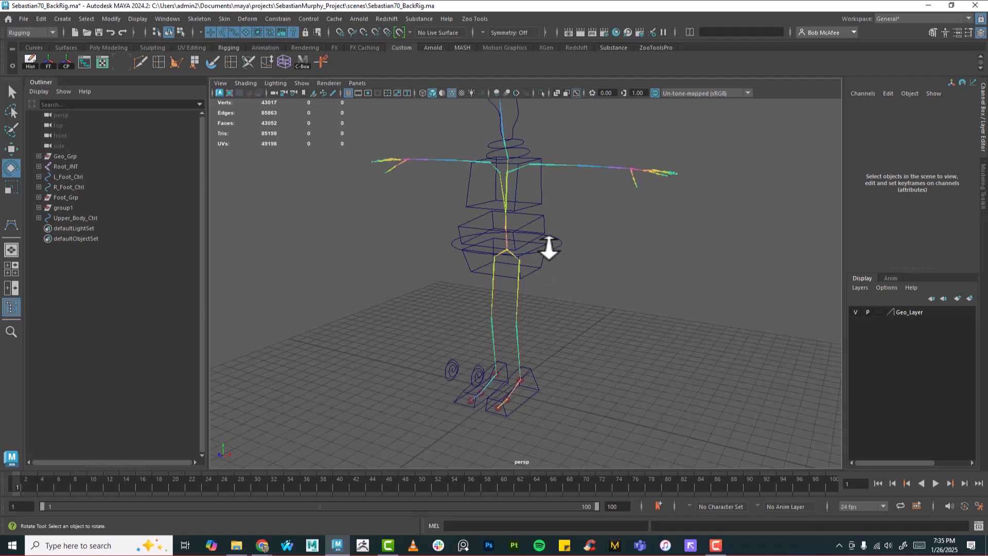
pyautogui.keyDown('alt'); pyautogui.moveTo(584, 247); pyautogui.dragTo(588, 298, button='middle'); pyautogui.keyUp('alt')
pyautogui.keyDown('alt'); pyautogui.moveTo(591, 318); pyautogui.dragTo(620, 321); pyautogui.keyUp('alt')
pyautogui.keyDown('alt'); pyautogui.moveTo(592, 341); pyautogui.dragTo(586, 259, button='middle'); pyautogui.keyUp('alt')
pyautogui.keyDown('alt'); pyautogui.moveTo(585, 258); pyautogui.dragTo(572, 270); pyautogui.keyUp('alt')
pyautogui.keyDown('alt'); pyautogui.moveTo(572, 271); pyautogui.dragTo(689, 366, button='right'); pyautogui.keyUp('alt')
pyautogui.keyDown('alt'); pyautogui.moveTo(647, 374); pyautogui.dragTo(640, 332, button='middle'); pyautogui.keyUp('alt')
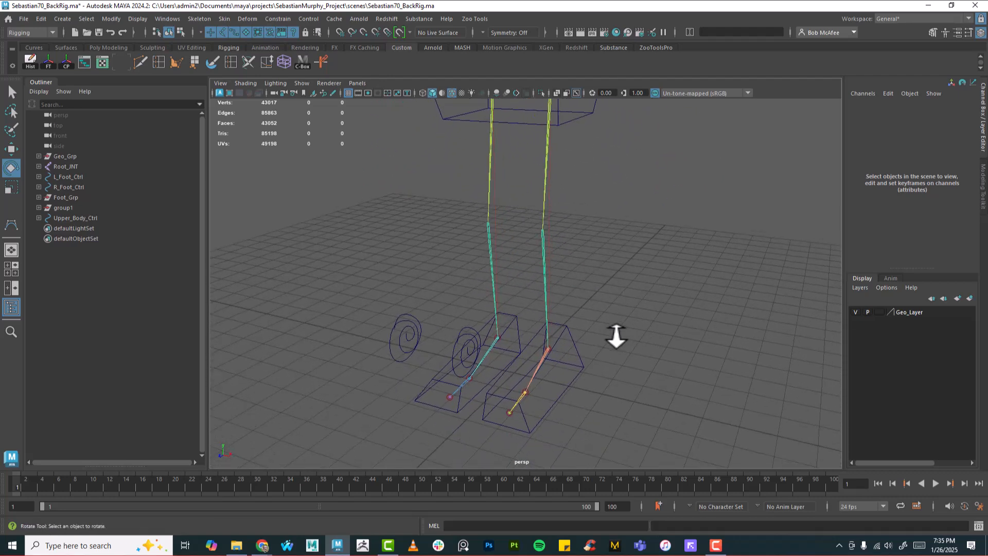
# Step: Draw a closed four-way arrow around the feet with the EP Curve tool, snapping points to the grid, with tips about 60 units from the origin
pyautogui.click(66, 19)
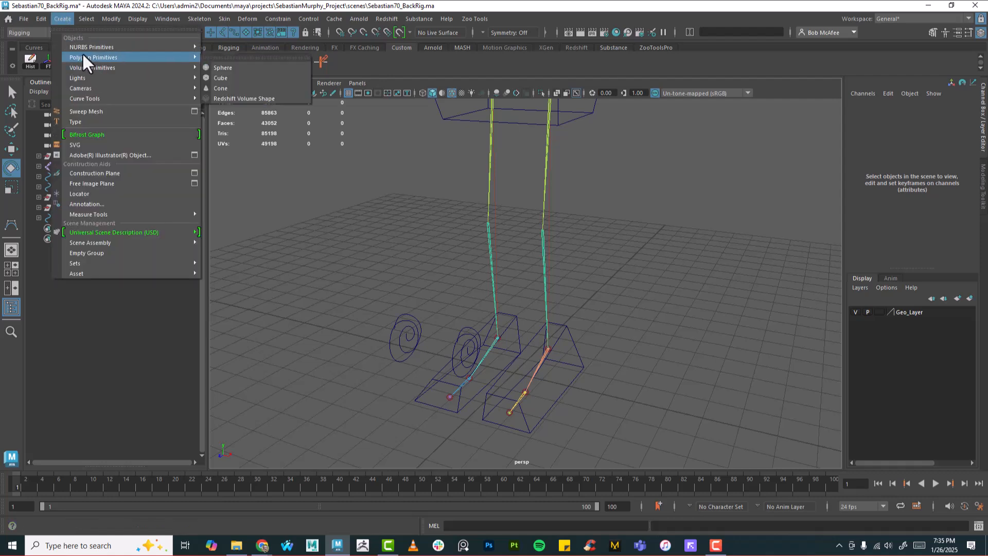
pyautogui.moveTo(83, 48)
pyautogui.moveTo(92, 98)
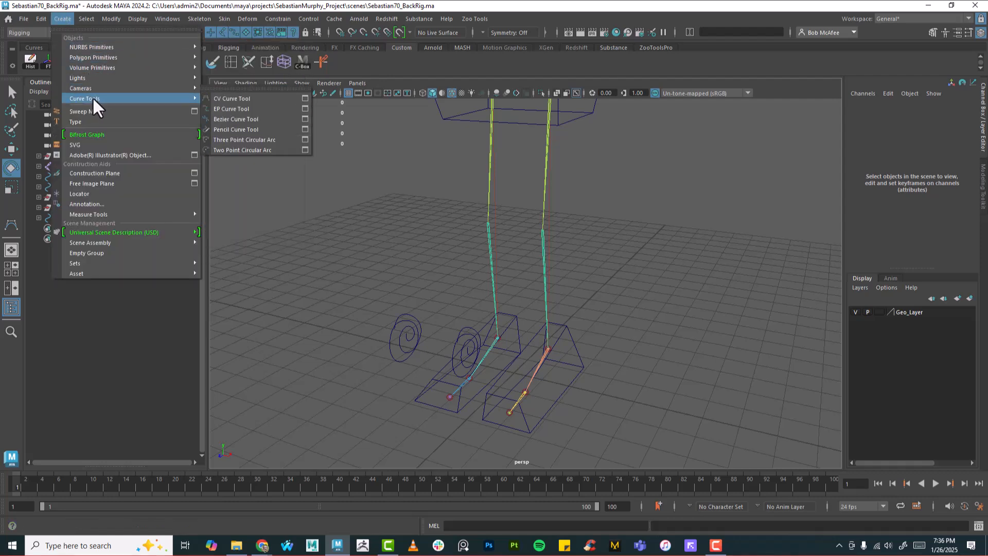
pyautogui.click(232, 109)
pyautogui.keyDown('alt'); pyautogui.moveTo(582, 342); pyautogui.dragTo(540, 364); pyautogui.keyUp('alt')
pyautogui.press('x')
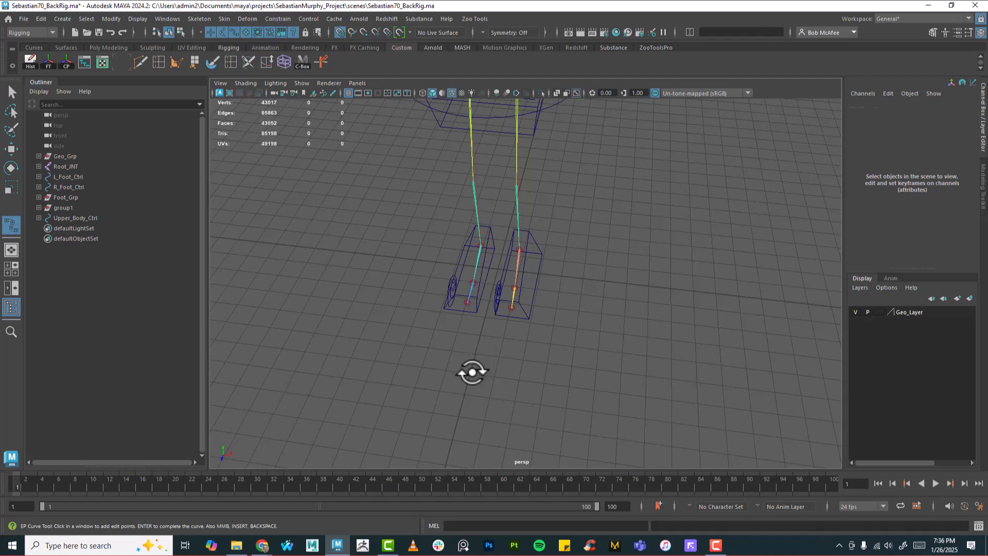
pyautogui.click(472, 373)
pyautogui.click(525, 340)
pyautogui.click(504, 338)
pyautogui.click(515, 288)
pyautogui.click(581, 293)
pyautogui.click(579, 311)
pyautogui.click(626, 283)
pyautogui.click(587, 251)
pyautogui.click(585, 263)
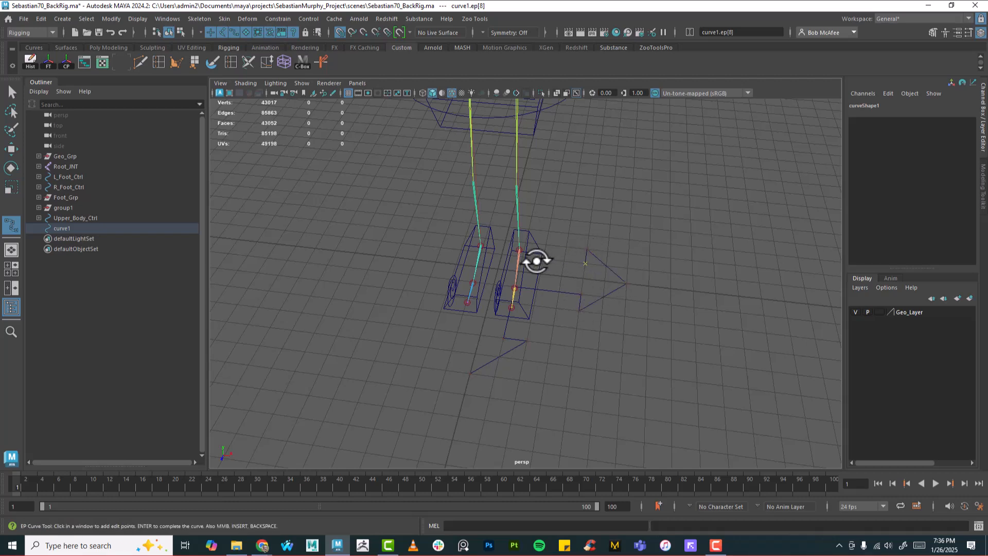
pyautogui.click(523, 257)
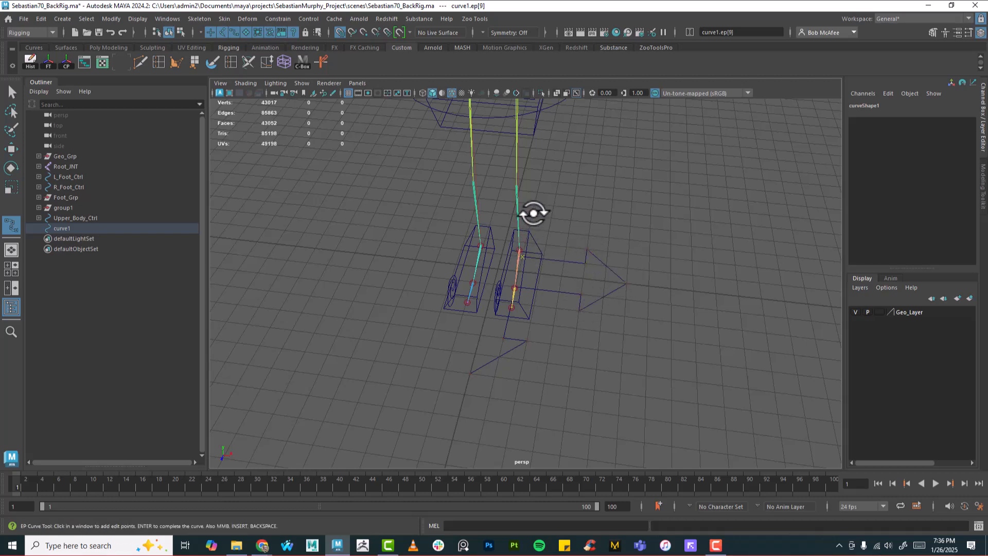
pyautogui.click(532, 216)
pyautogui.click(551, 217)
pyautogui.click(515, 188)
pyautogui.click(473, 211)
pyautogui.click(491, 212)
pyautogui.click(483, 255)
pyautogui.click(423, 245)
pyautogui.click(427, 232)
pyautogui.click(383, 253)
pyautogui.click(376, 256)
pyautogui.click(403, 289)
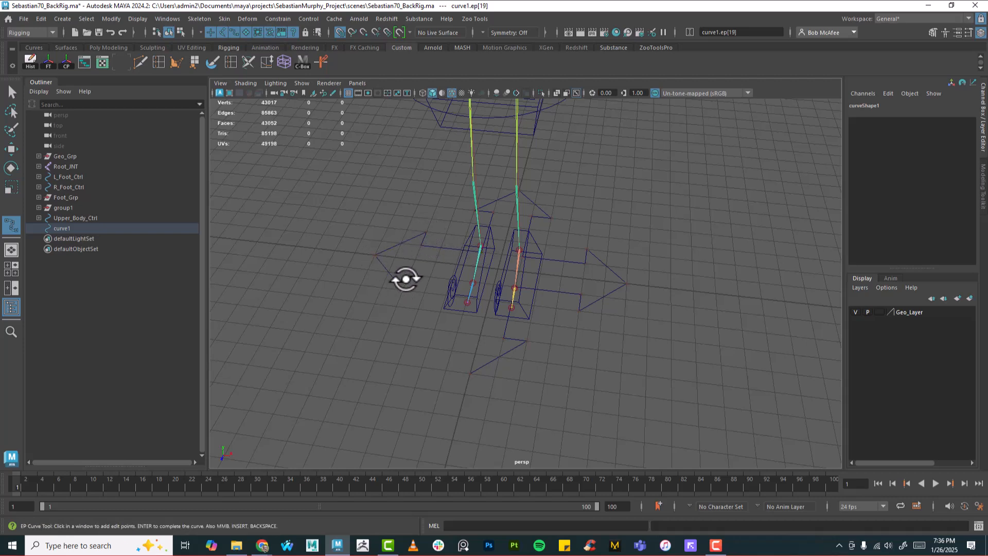
pyautogui.click(466, 282)
pyautogui.click(437, 328)
pyautogui.click(473, 374)
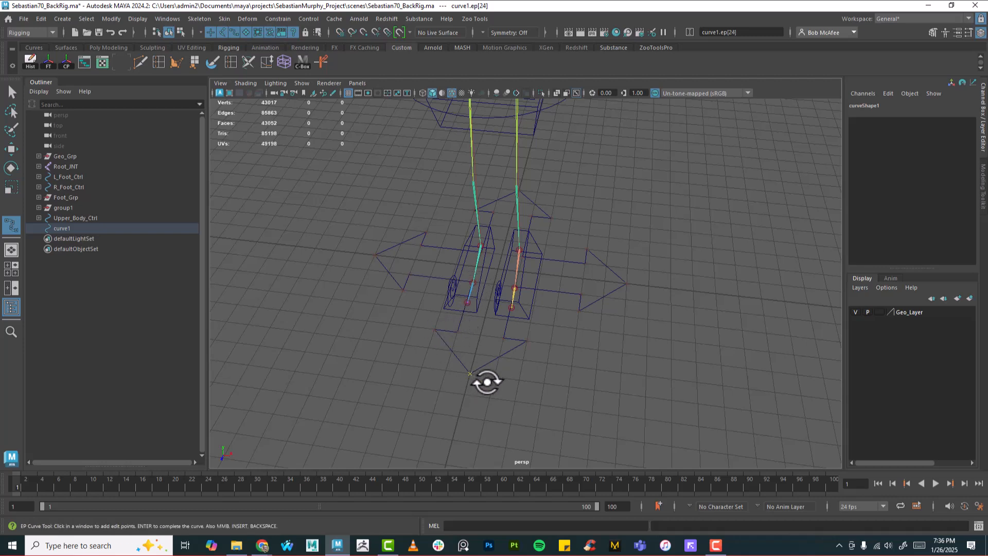
pyautogui.press('Return')
pyautogui.press('e')
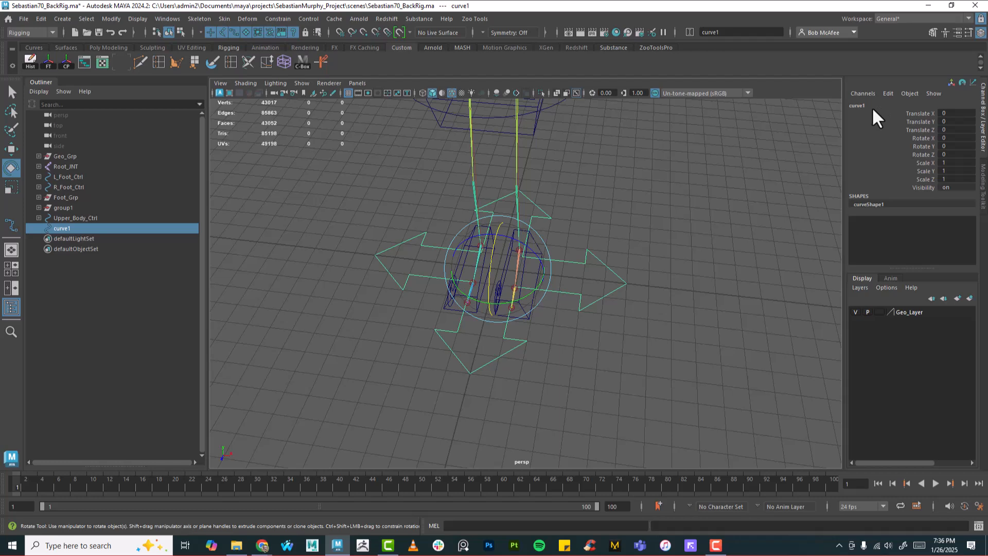
# Step: Save the arrow's curve command from the script history to the Custom shelf as a MEL button, and close the Script Editor
pyautogui.keyDown('alt'); pyautogui.moveTo(557, 279); pyautogui.dragTo(403, 266); pyautogui.keyUp('alt')
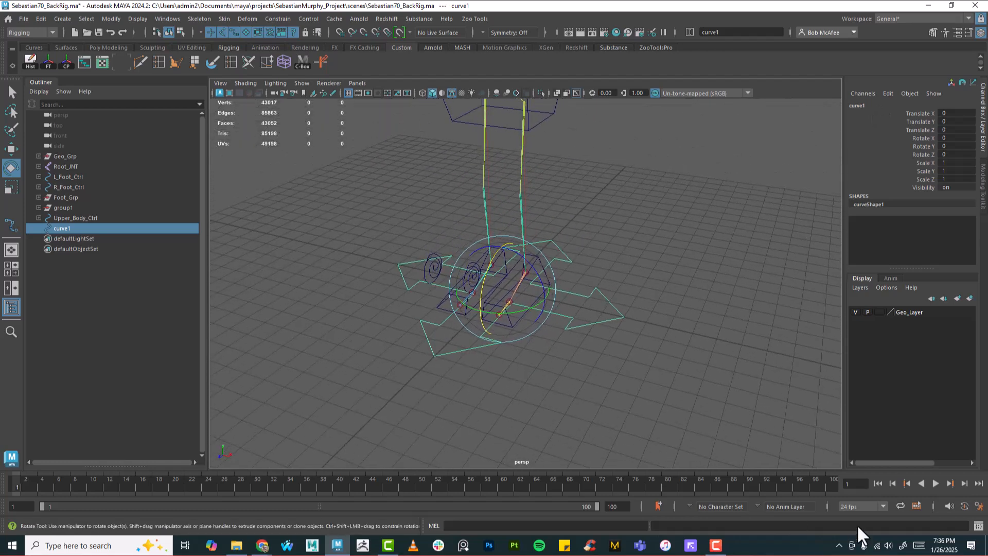
pyautogui.click(979, 526)
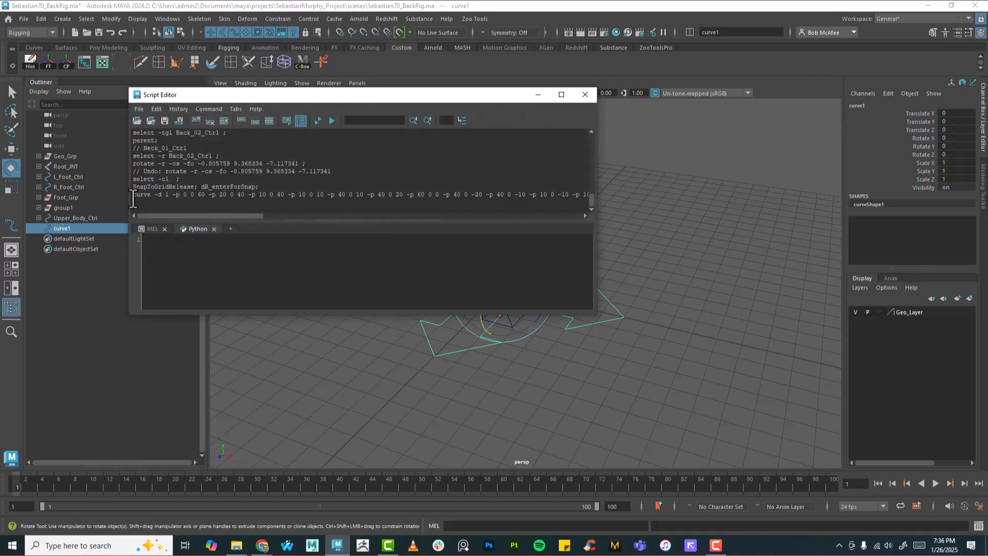
pyautogui.tripleClick(132, 195)
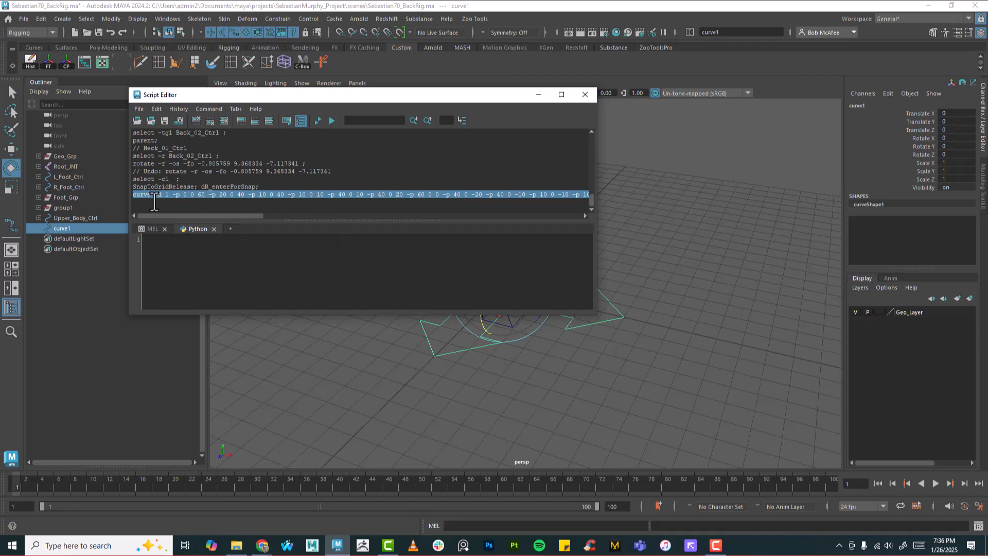
pyautogui.moveTo(245, 132); pyautogui.dragTo(315, 63)
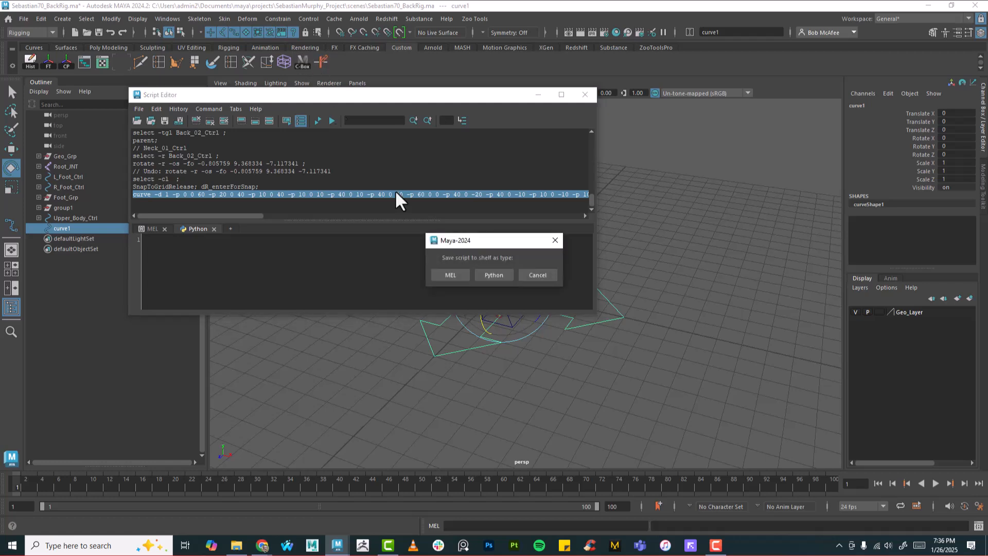
pyautogui.click(451, 275)
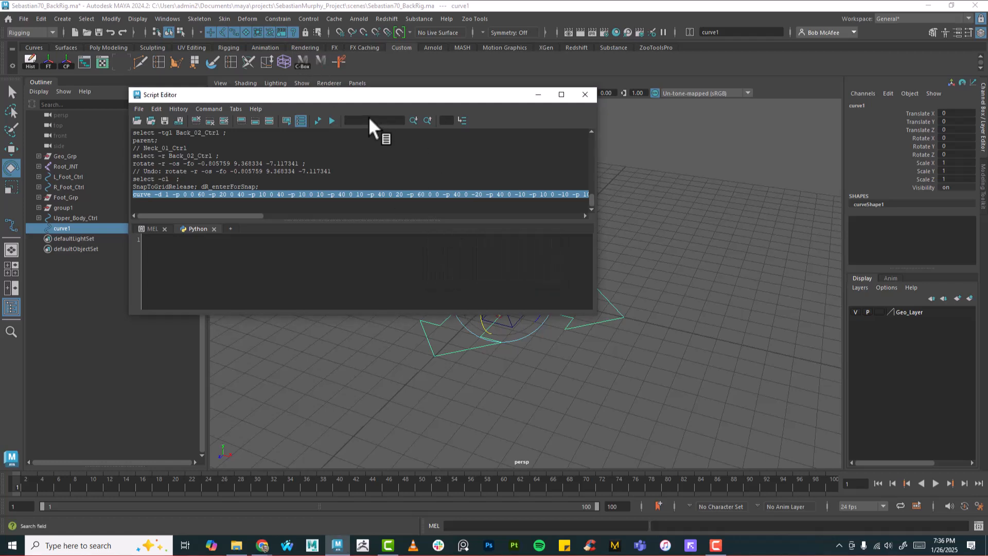
pyautogui.click(585, 95)
# Step: Test the new shelf button by creating two copies of the arrow curve, and delete both copies
pyautogui.click(319, 61)
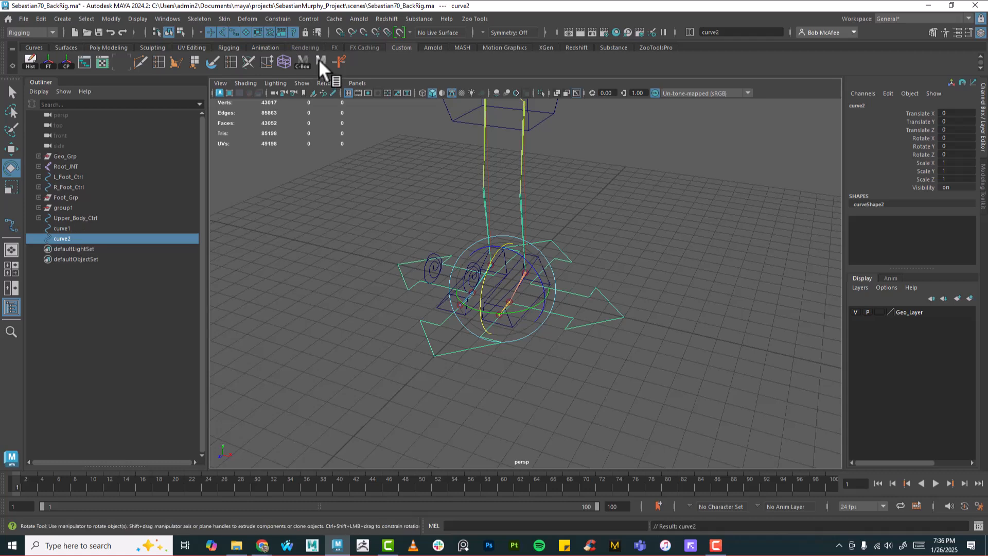
pyautogui.click(319, 60)
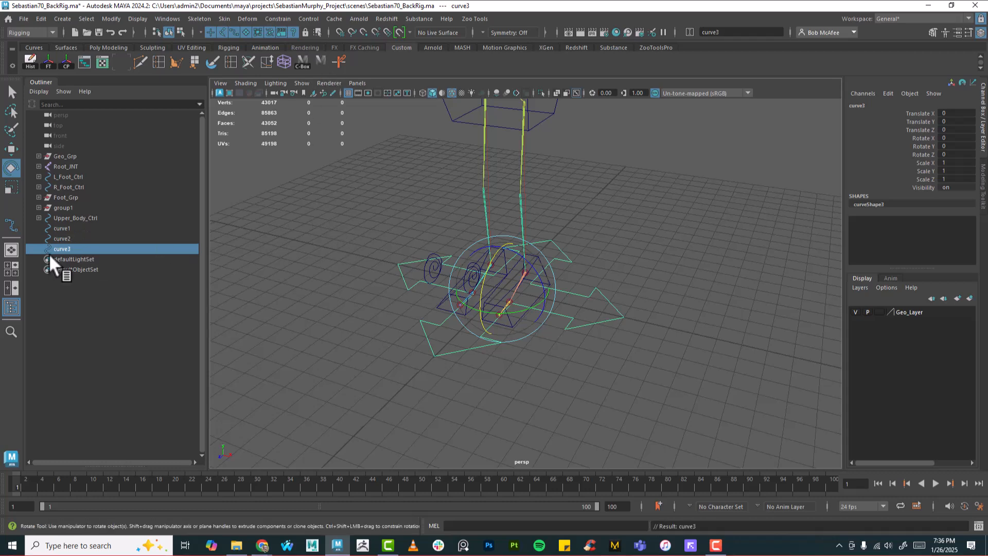
pyautogui.keyDown('shift'); pyautogui.click(63, 239); pyautogui.keyUp('shift')
pyautogui.press('Delete')
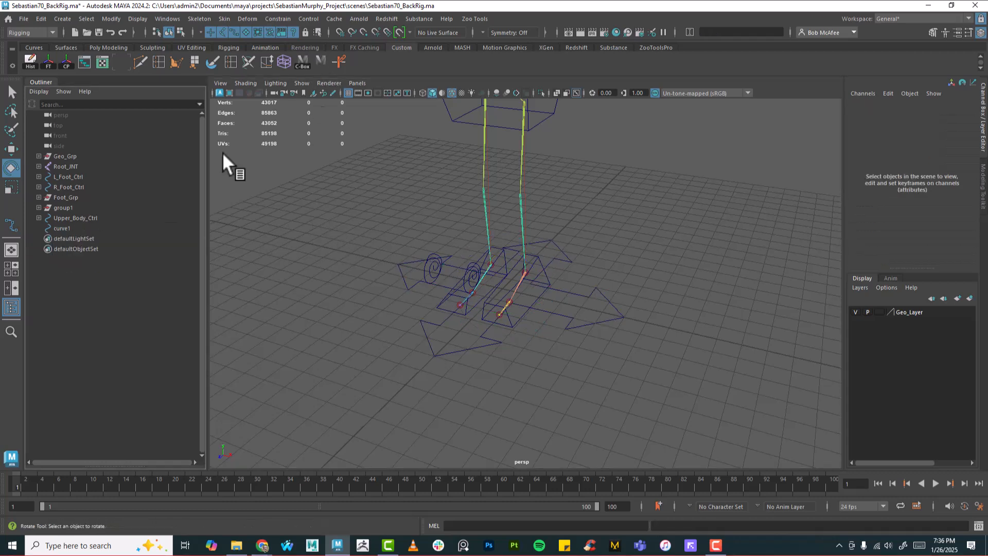
# Step: Give the new arrow-curve shelf button the icon label GOD and save all shelves
pyautogui.rightClick(317, 60)
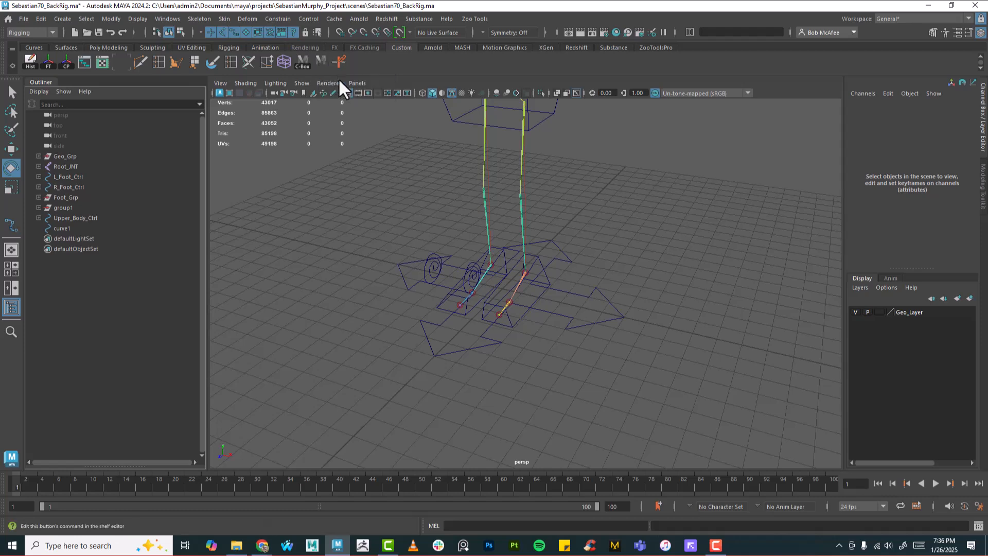
pyautogui.click(338, 77)
pyautogui.click(347, 210)
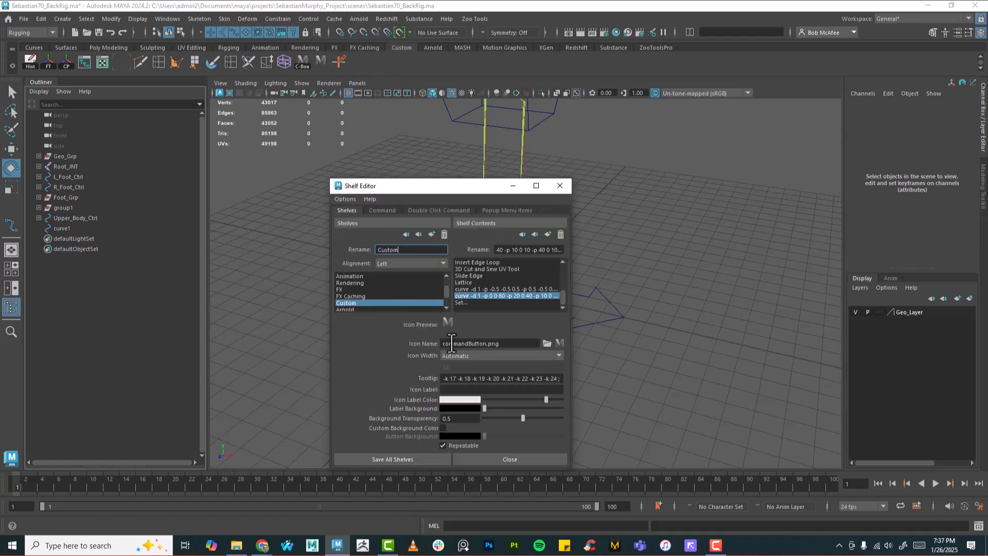
pyautogui.click(450, 390)
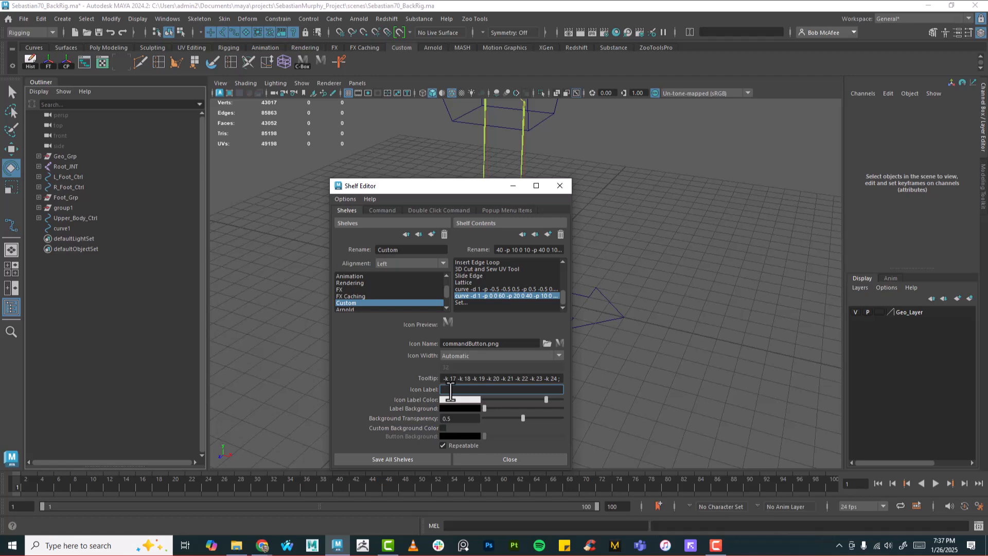
pyautogui.press('Return')
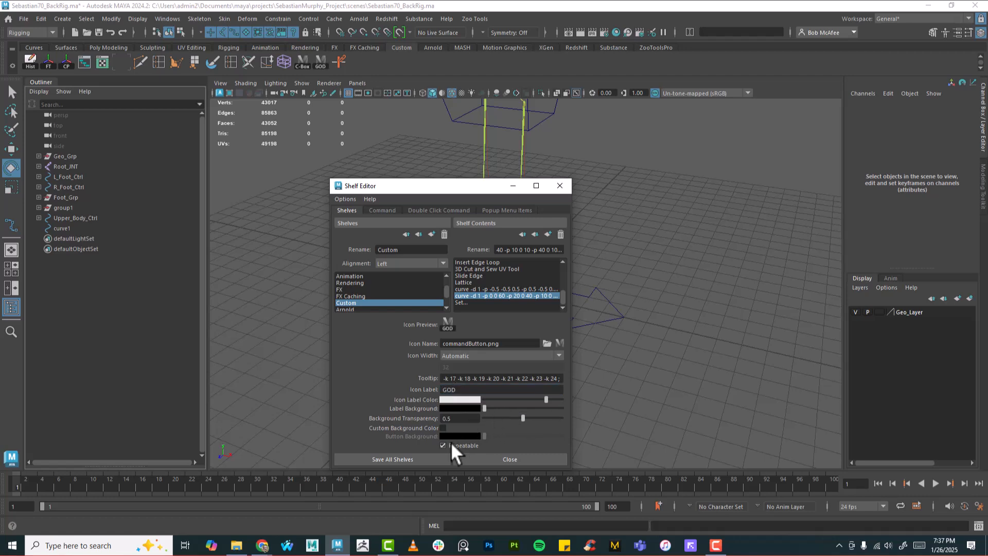
pyautogui.click(411, 459)
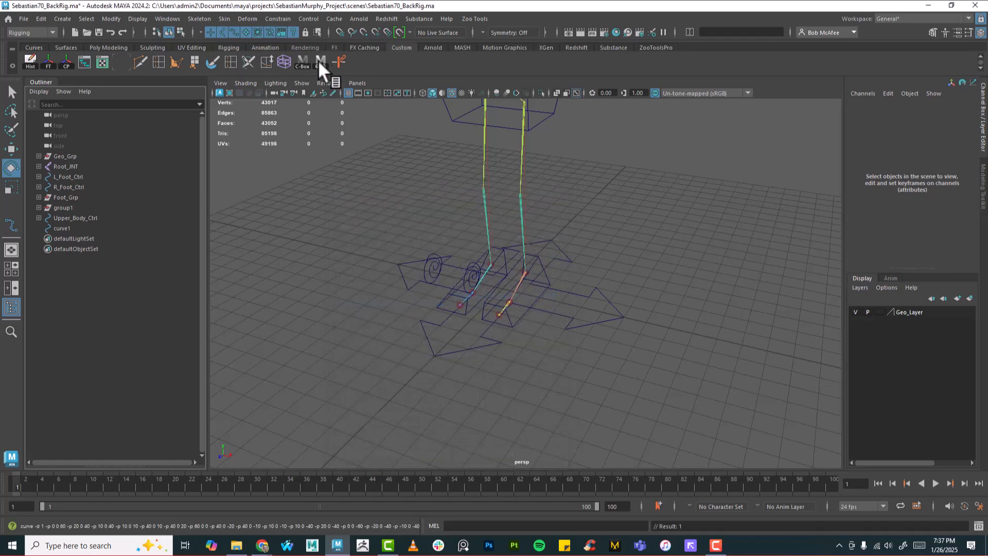
# Step: Select the four-way arrow curve around the feet and rename it God_Ctrl
pyautogui.keyDown('alt'); pyautogui.moveTo(463, 216); pyautogui.dragTo(570, 277); pyautogui.keyUp('alt')
pyautogui.click(601, 378)
pyautogui.keyDown('alt'); pyautogui.moveTo(601, 378); pyautogui.dragTo(607, 351); pyautogui.keyUp('alt')
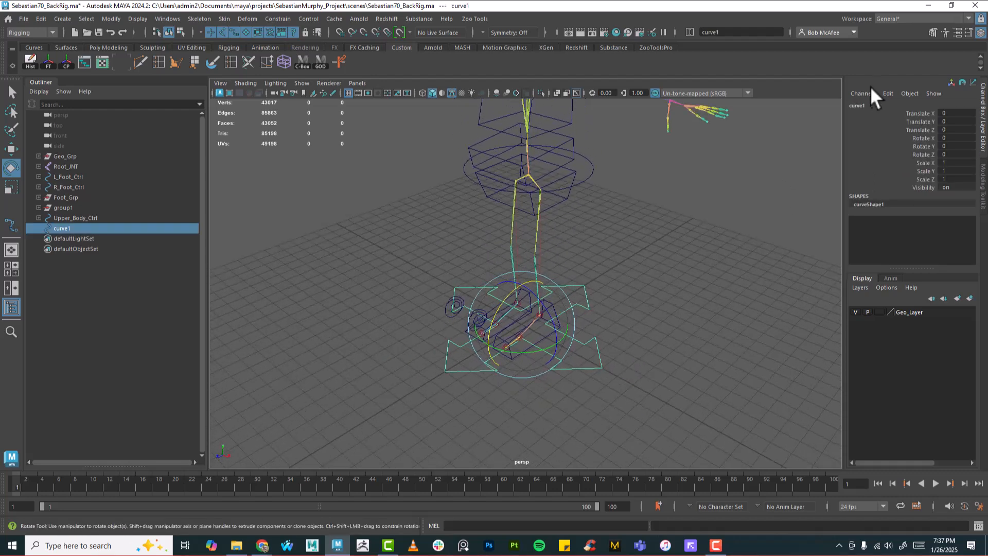
pyautogui.doubleClick(870, 105)
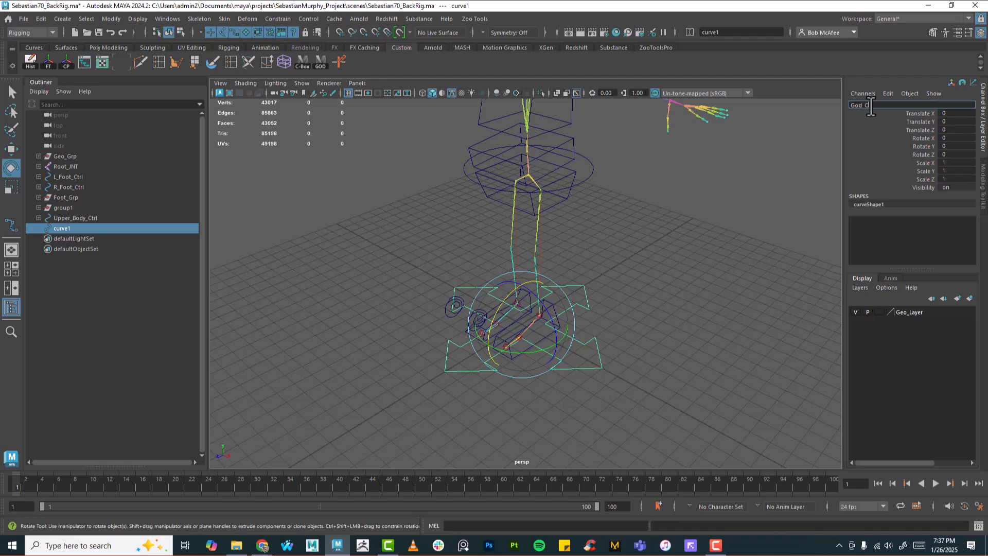
pyautogui.press('Return')
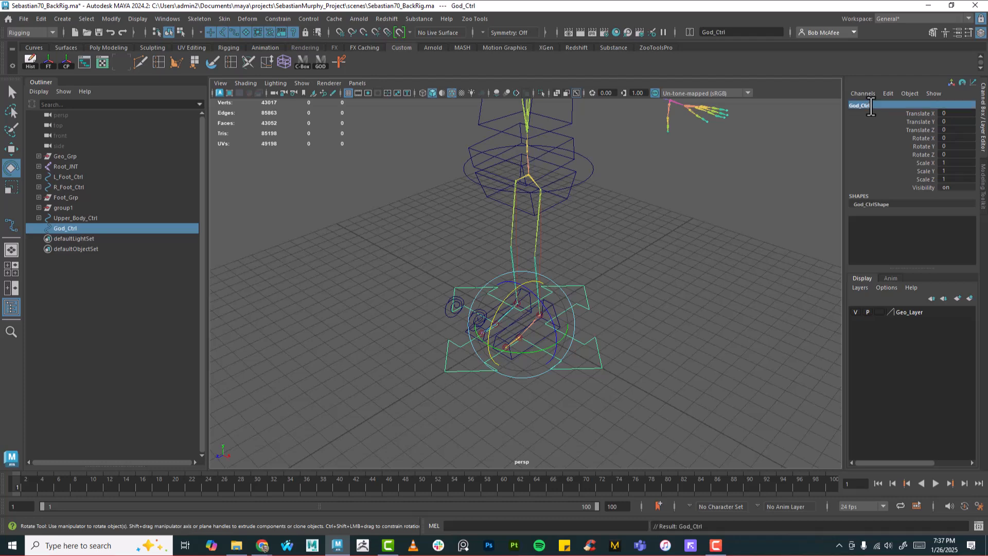
# Step: Parent L_Foot_Ctrl and R_Foot_Ctrl to God_Ctrl
pyautogui.keyDown('alt'); pyautogui.moveTo(717, 246); pyautogui.dragTo(688, 283); pyautogui.keyUp('alt')
pyautogui.keyDown('alt'); pyautogui.moveTo(687, 283); pyautogui.dragTo(715, 346, button='right'); pyautogui.keyUp('alt')
pyautogui.keyDown('alt'); pyautogui.moveTo(715, 346); pyautogui.dragTo(675, 319); pyautogui.keyUp('alt')
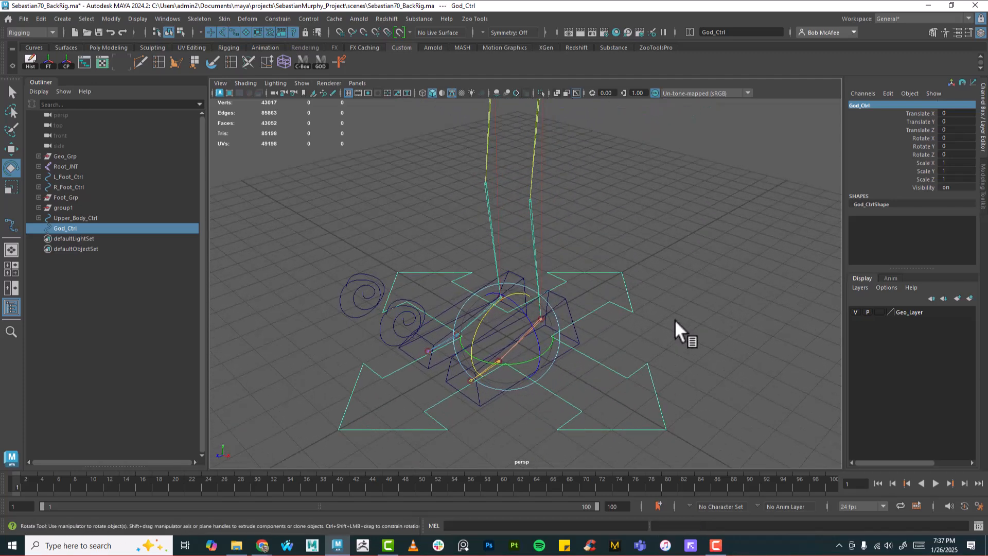
pyautogui.click(576, 334)
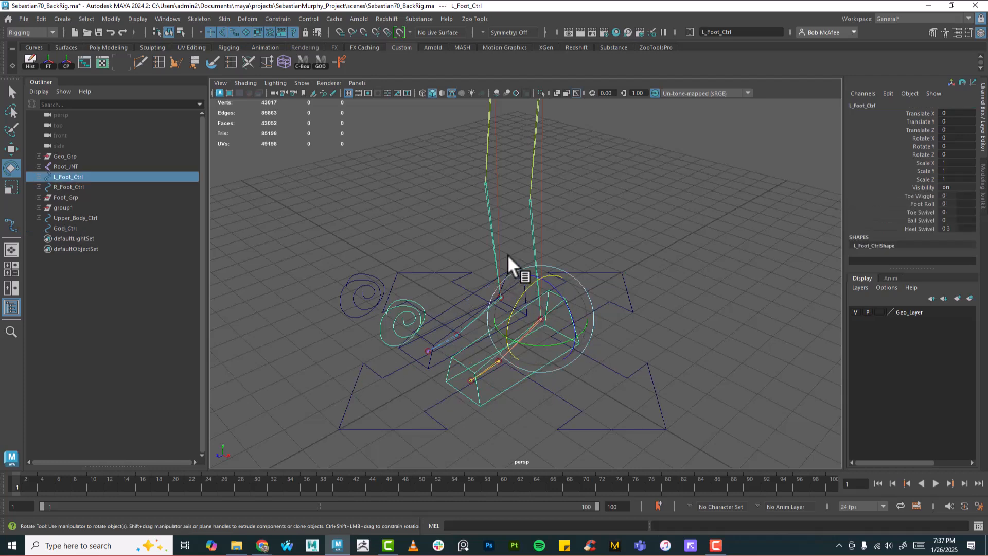
pyautogui.keyDown('shift'); pyautogui.click(524, 289); pyautogui.keyUp('shift')
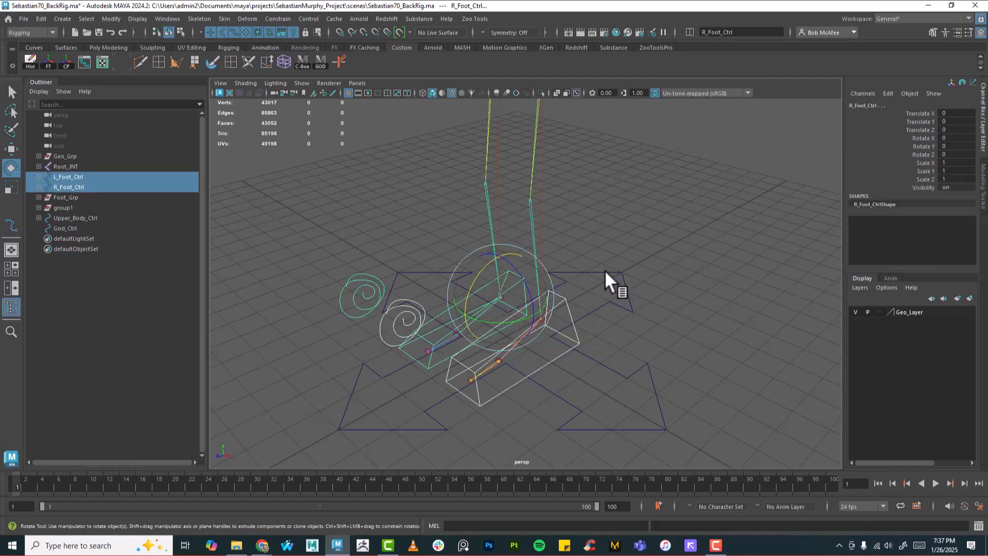
pyautogui.keyDown('shift'); pyautogui.click(590, 264); pyautogui.keyUp('shift')
pyautogui.press('p')
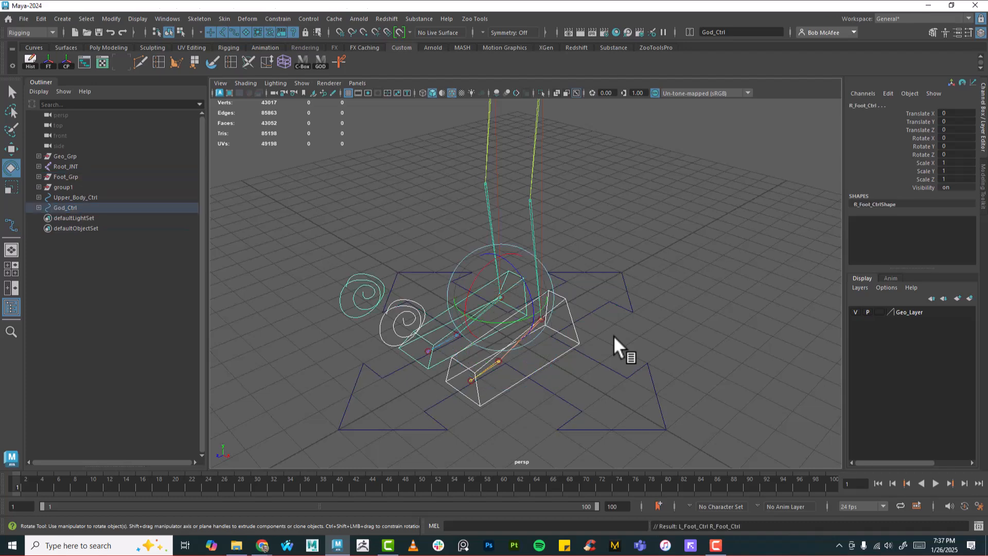
# Step: Test-move God_Ctrl with both foot controls attached, and undo the move
pyautogui.click(615, 306)
pyautogui.keyDown('alt'); pyautogui.moveTo(659, 284); pyautogui.dragTo(594, 358); pyautogui.keyUp('alt')
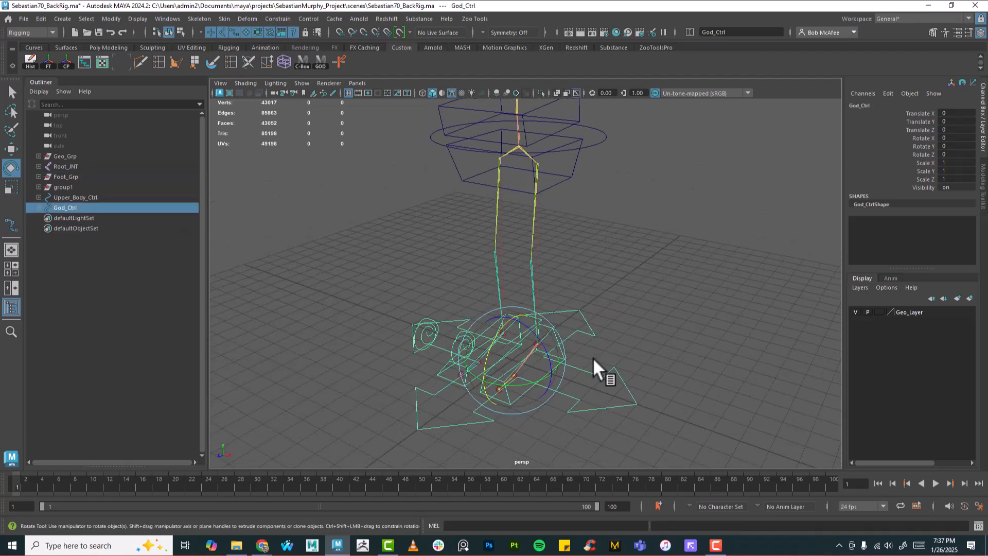
pyautogui.press('w')
pyautogui.moveTo(512, 359); pyautogui.dragTo(545, 358)
pyautogui.hotkey('ctrl', 'z')
# Step: Parent Upper_Body_Ctrl to God_Ctrl
pyautogui.keyDown('alt'); pyautogui.moveTo(602, 319); pyautogui.dragTo(618, 268); pyautogui.keyUp('alt')
pyautogui.click(605, 162)
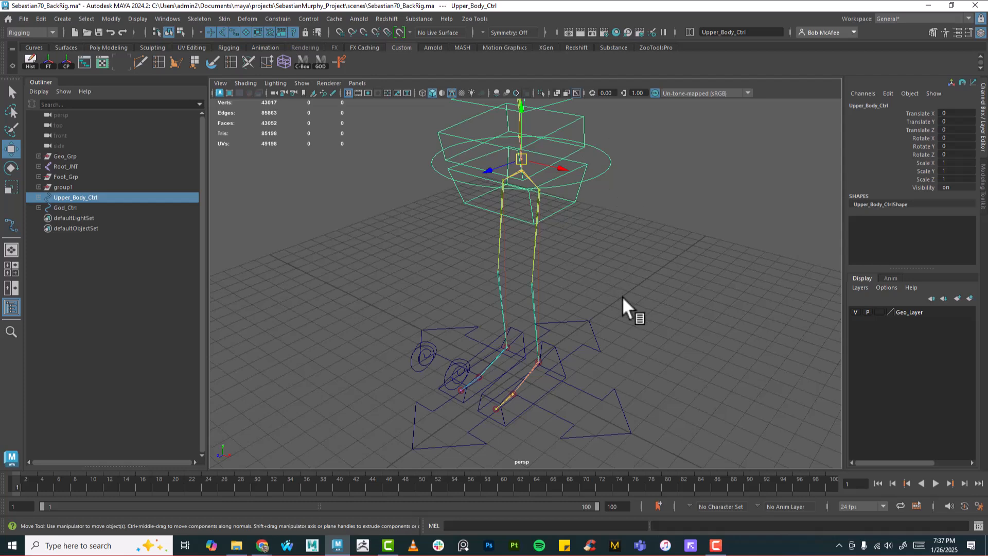
pyautogui.keyDown('shift'); pyautogui.click(623, 409); pyautogui.keyUp('shift')
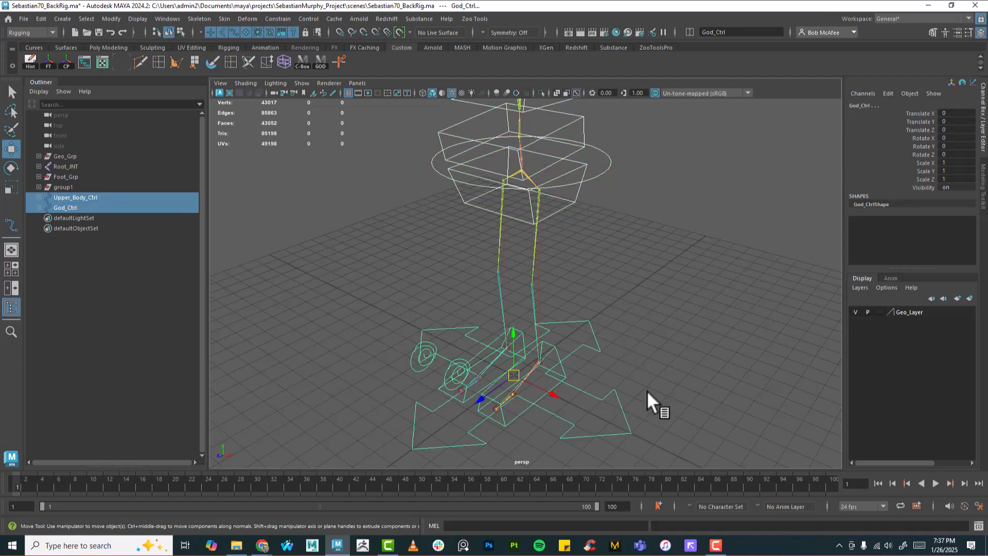
pyautogui.press('p')
# Step: Test-move God_Ctrl with the whole rig attached, undo the move and view the rig from another angle
pyautogui.keyDown('alt'); pyautogui.moveTo(699, 379); pyautogui.dragTo(568, 382); pyautogui.keyUp('alt')
pyautogui.click(584, 380)
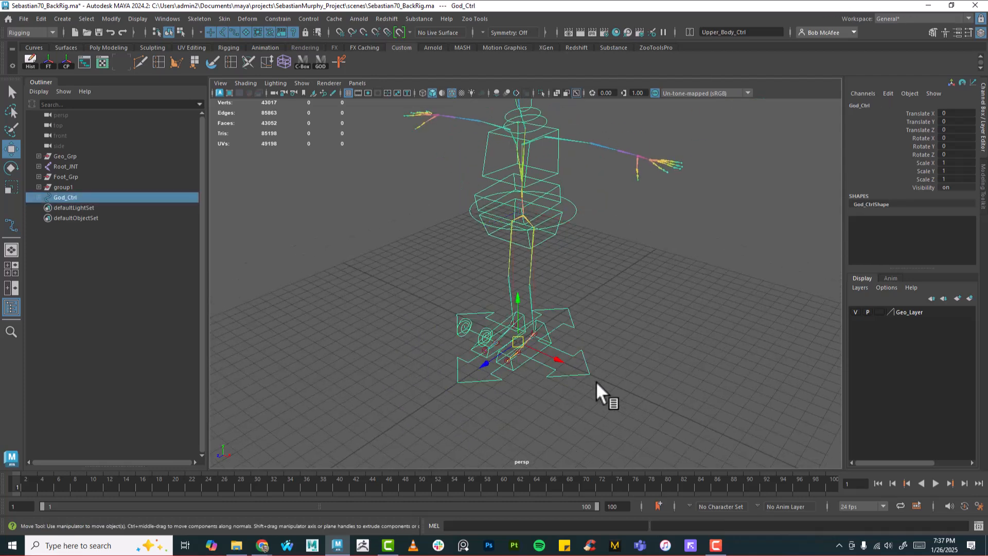
pyautogui.moveTo(527, 333); pyautogui.dragTo(604, 302)
pyautogui.hotkey('ctrl', 'z')
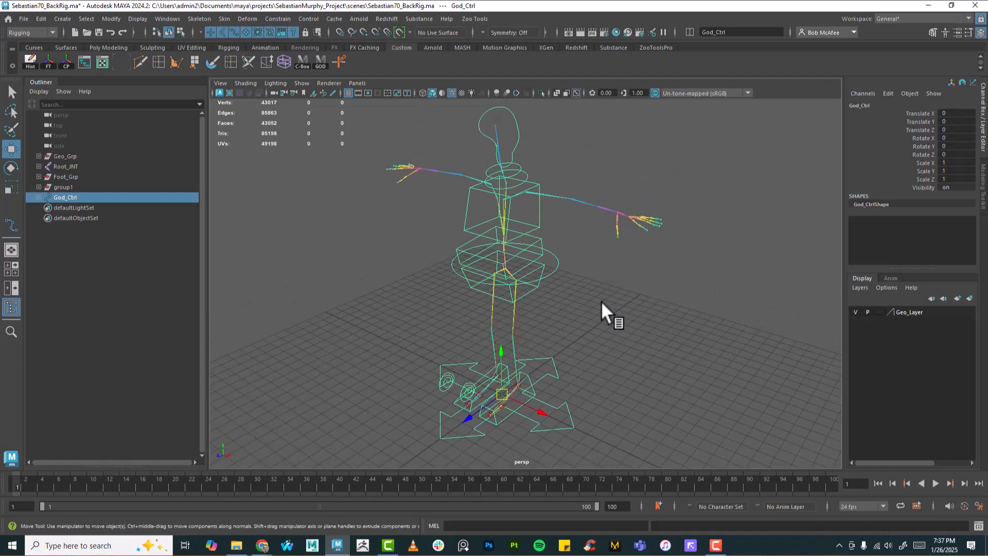
pyautogui.keyDown('alt'); pyautogui.moveTo(598, 306); pyautogui.dragTo(539, 208); pyautogui.keyUp('alt')
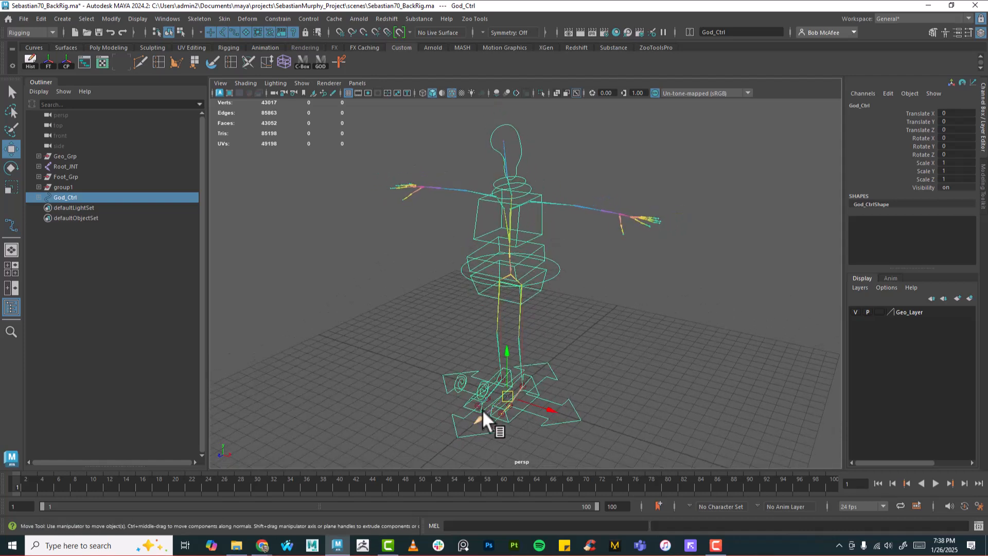